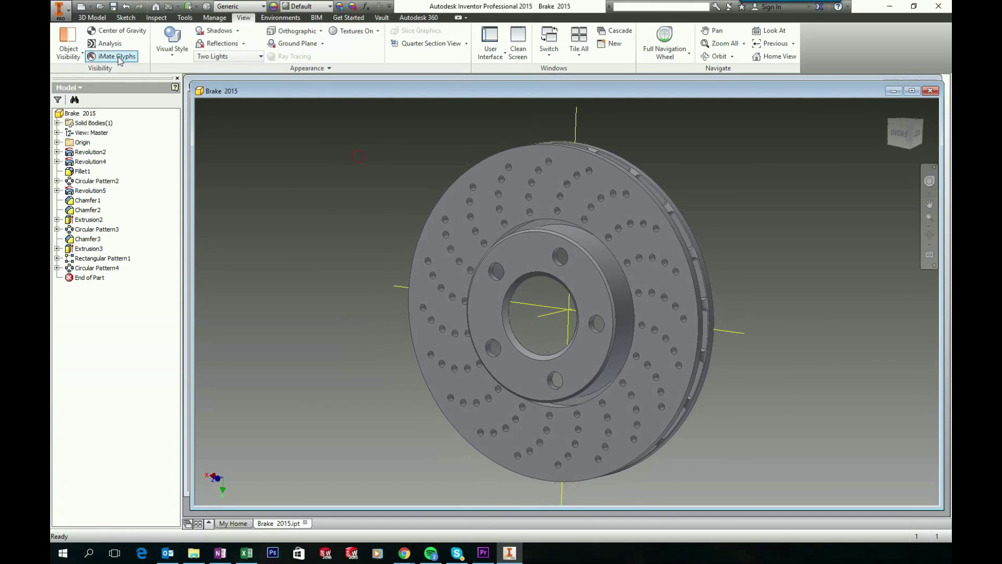
Create a new part from the metric Standard (mm).ipt template
left_click(65, 17)
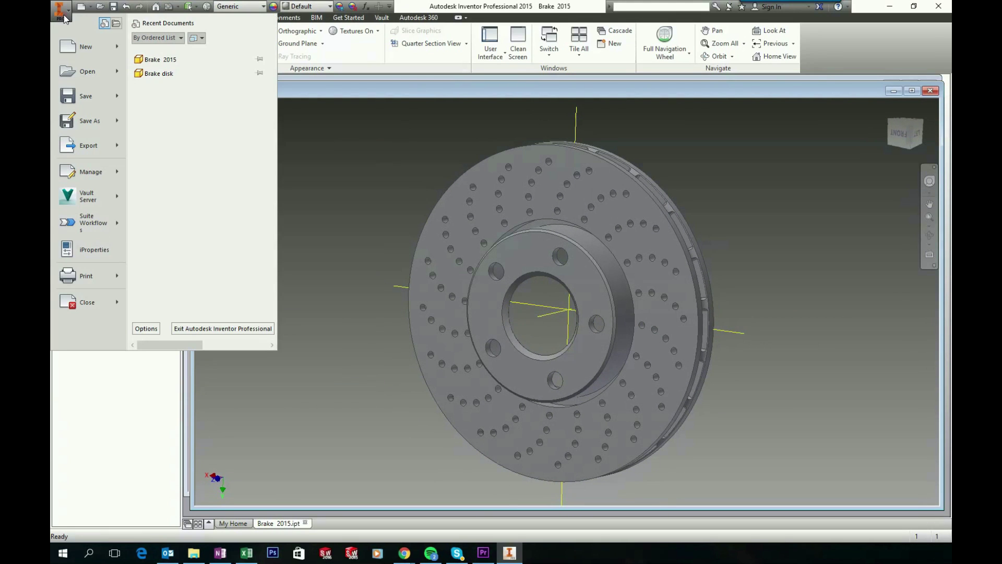
left_click(84, 48)
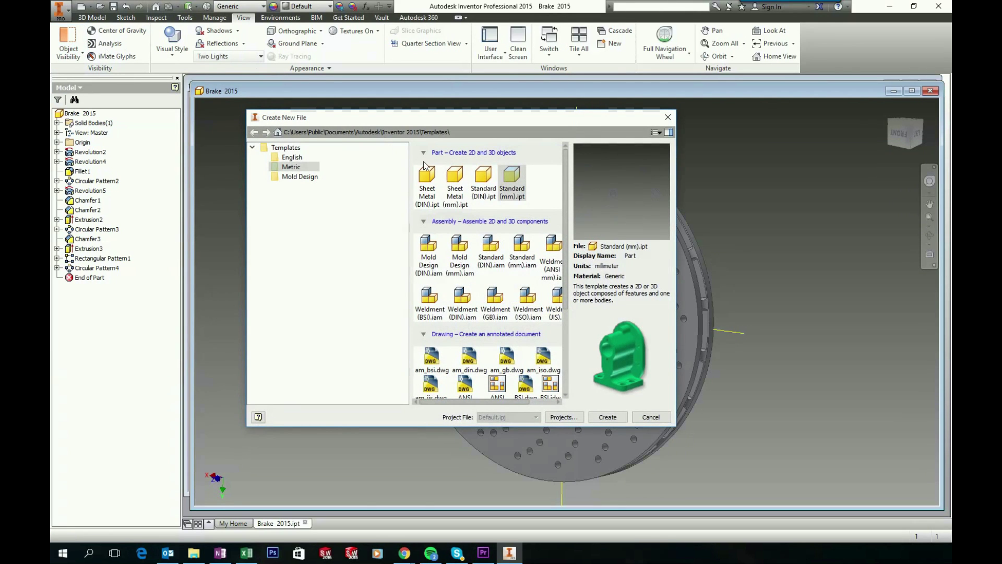
left_click(510, 183)
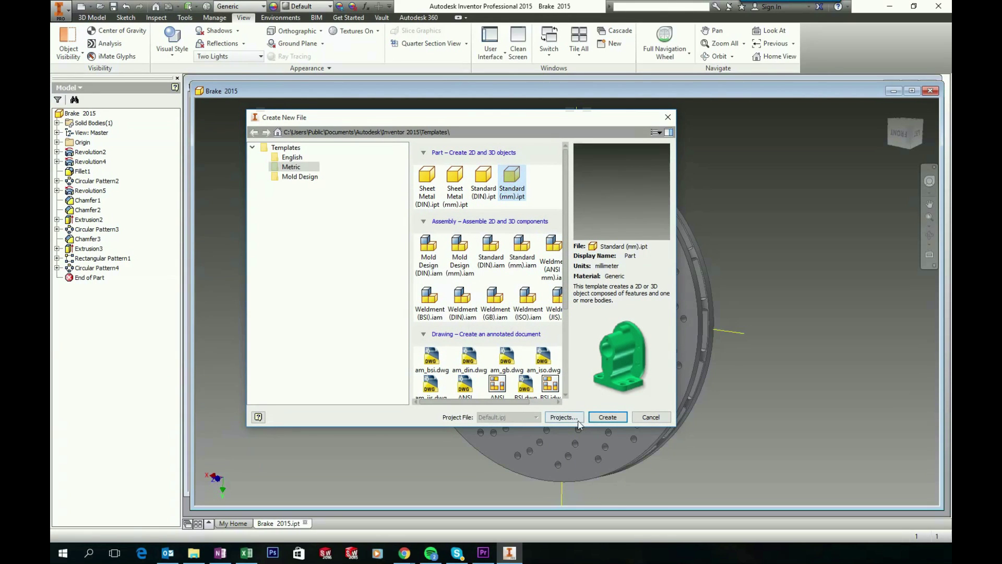
left_click(607, 417)
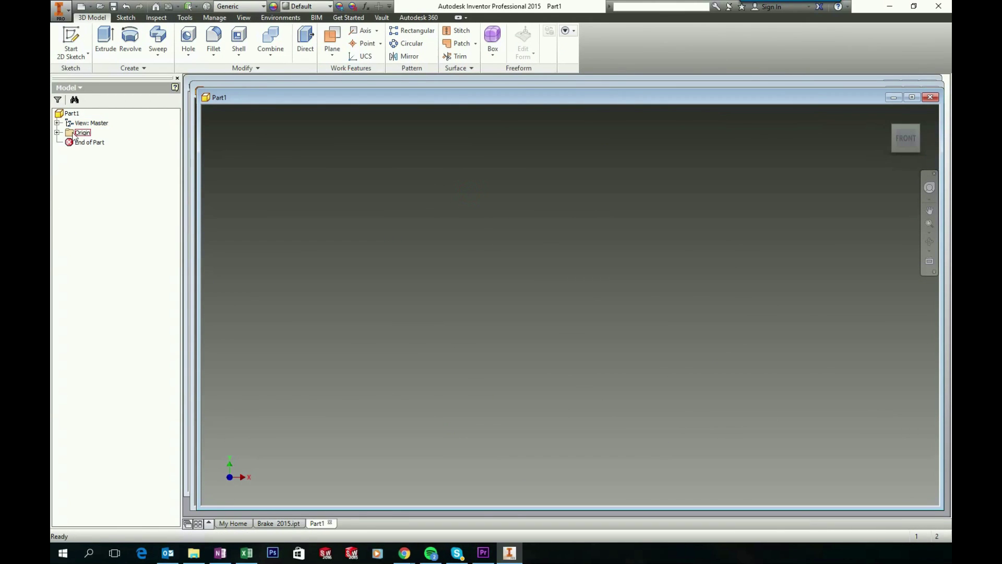
Start a new 2D sketch on the XY plane of the part's origin
left_click(57, 133)
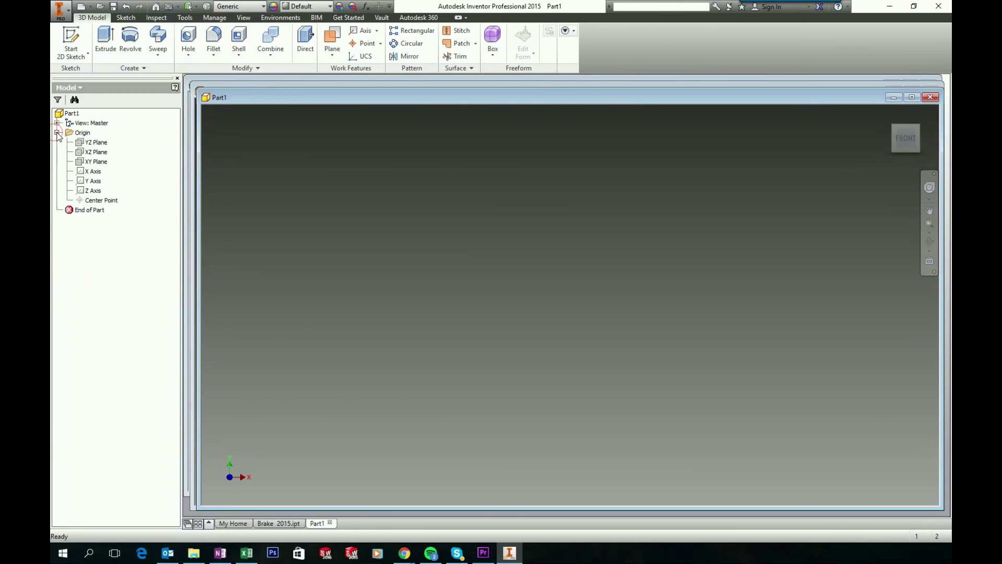
left_click(96, 162)
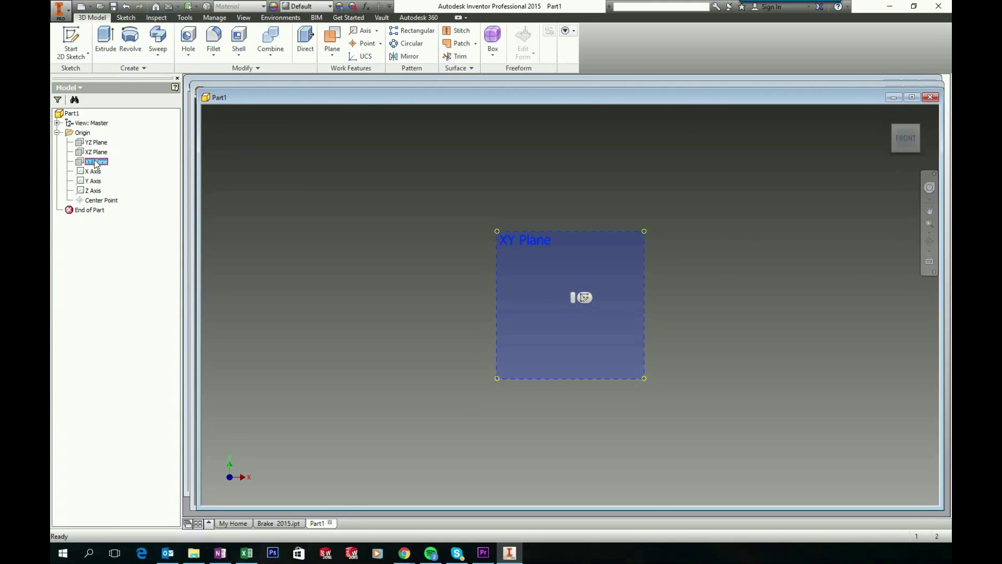
right_click(94, 162)
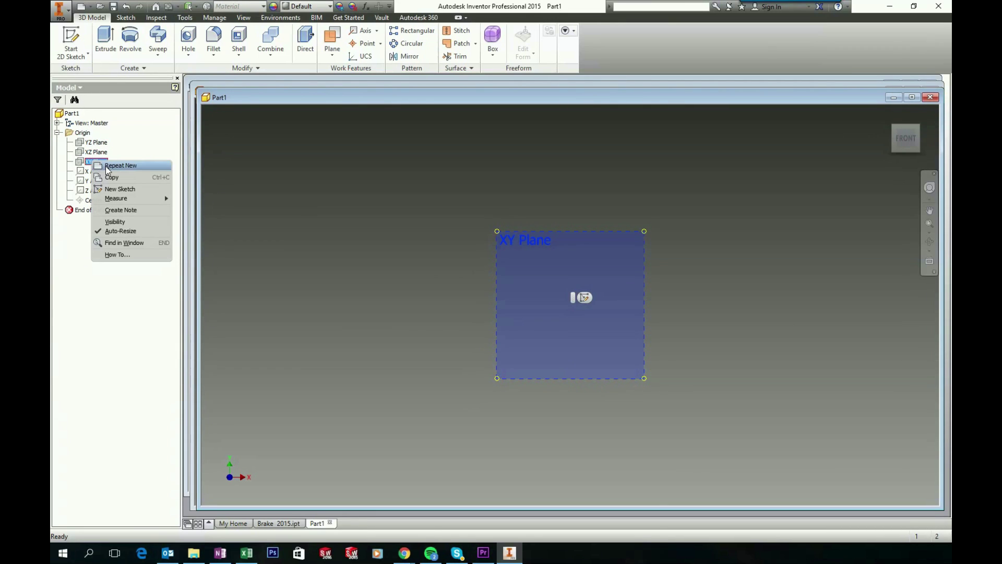
left_click(120, 191)
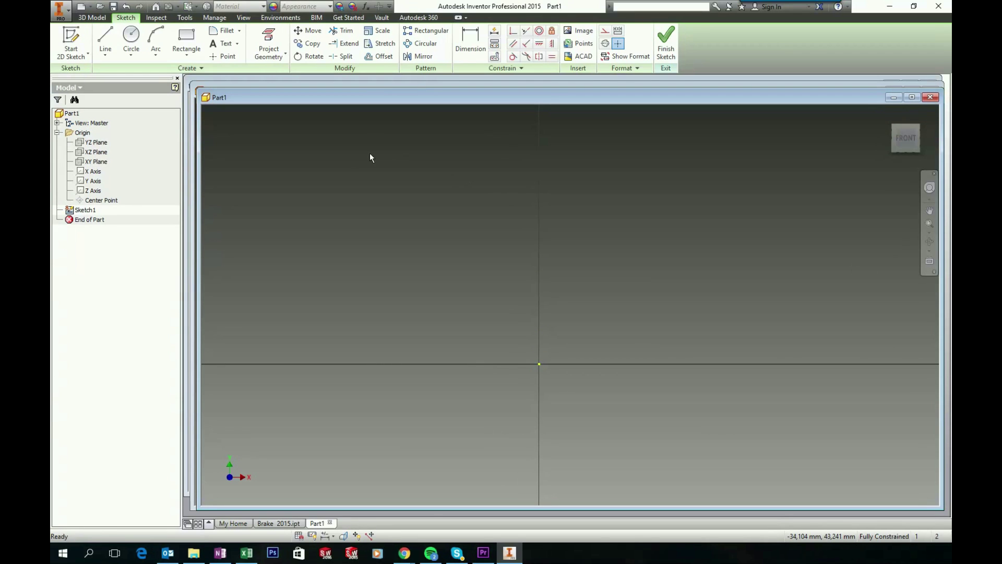
Draw a horizontal line about 63 mm long from the origin along the X direction and convert it to construction geometry
left_click(105, 41)
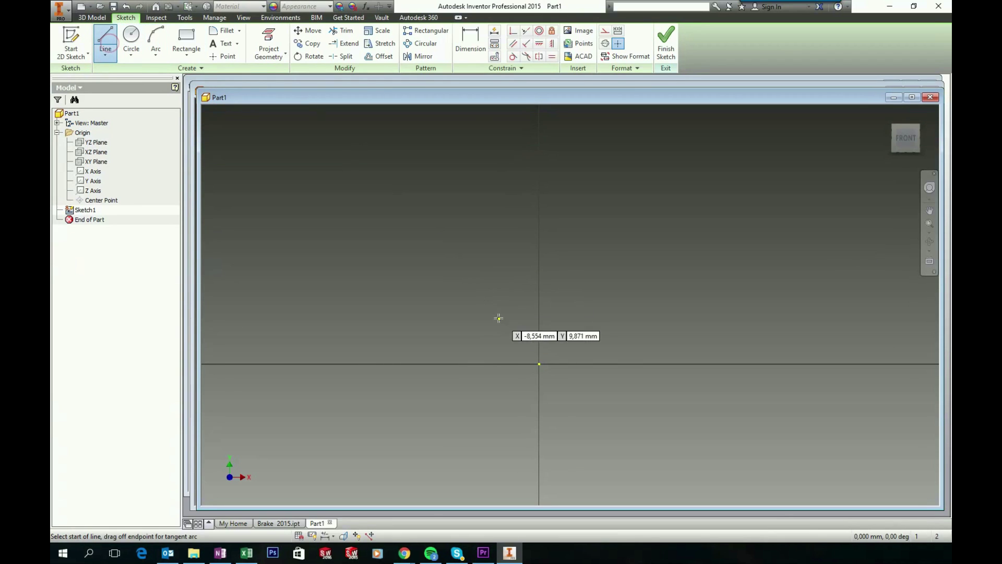
left_click(539, 364)
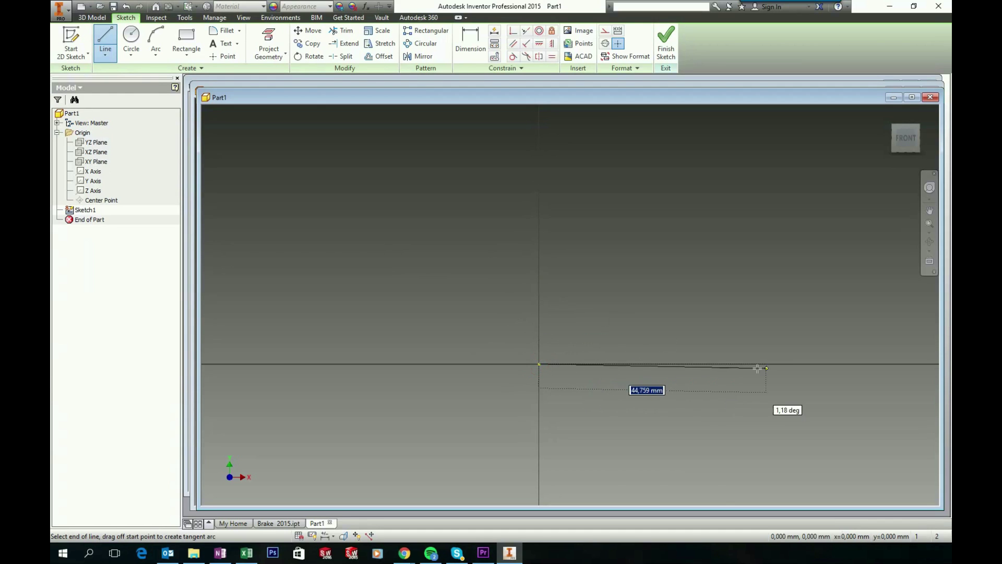
left_click(846, 364)
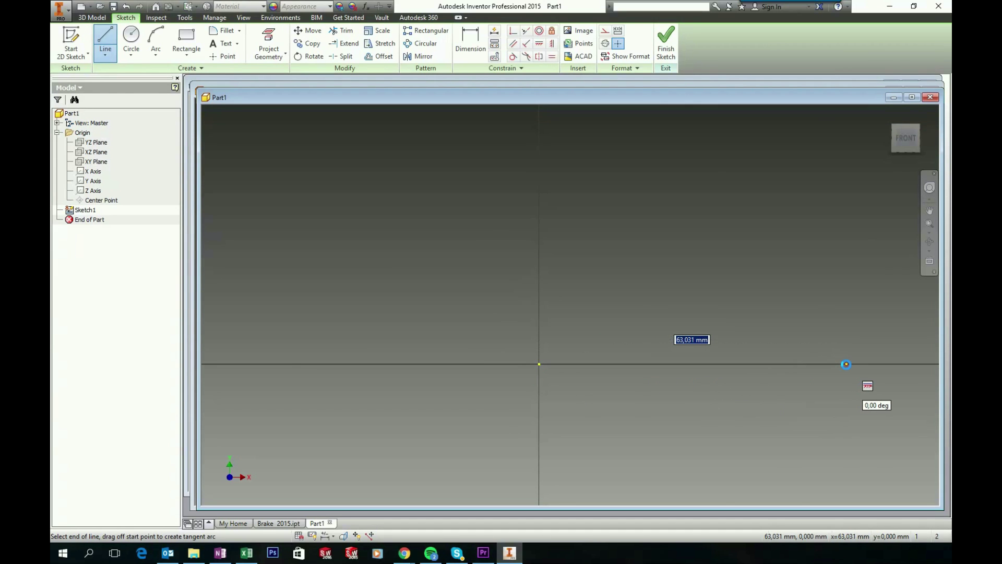
key("Escape")
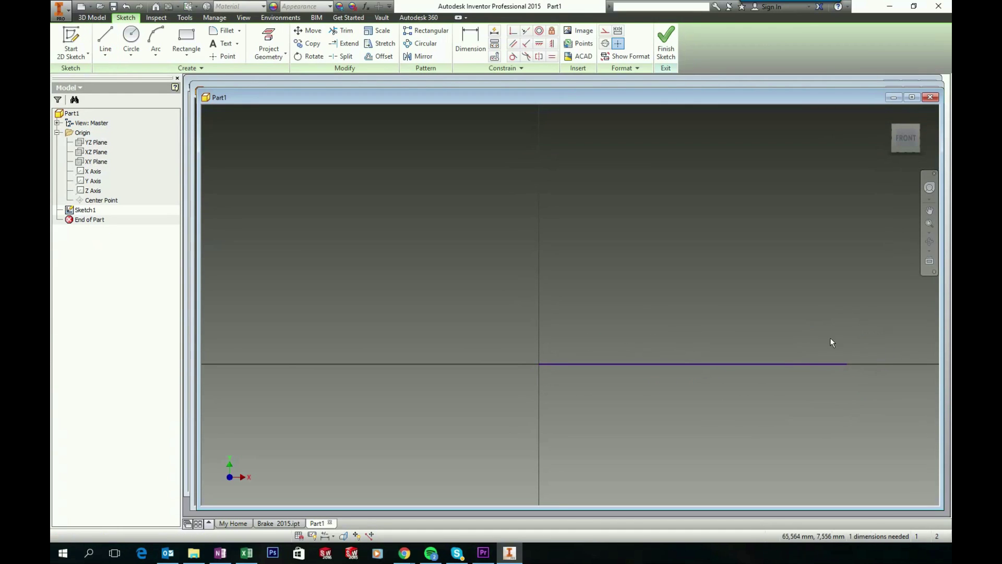
left_click(774, 363)
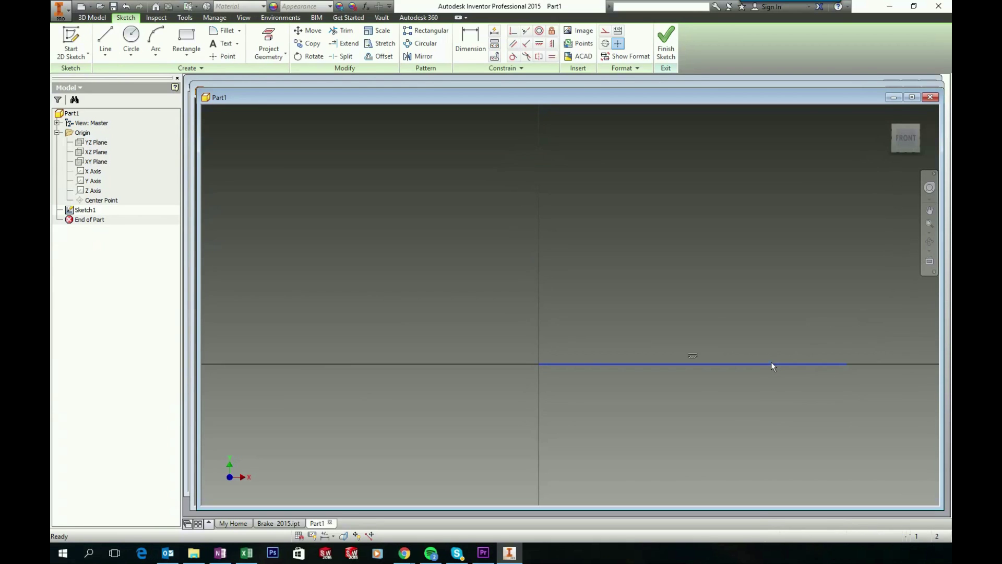
right_click(772, 363)
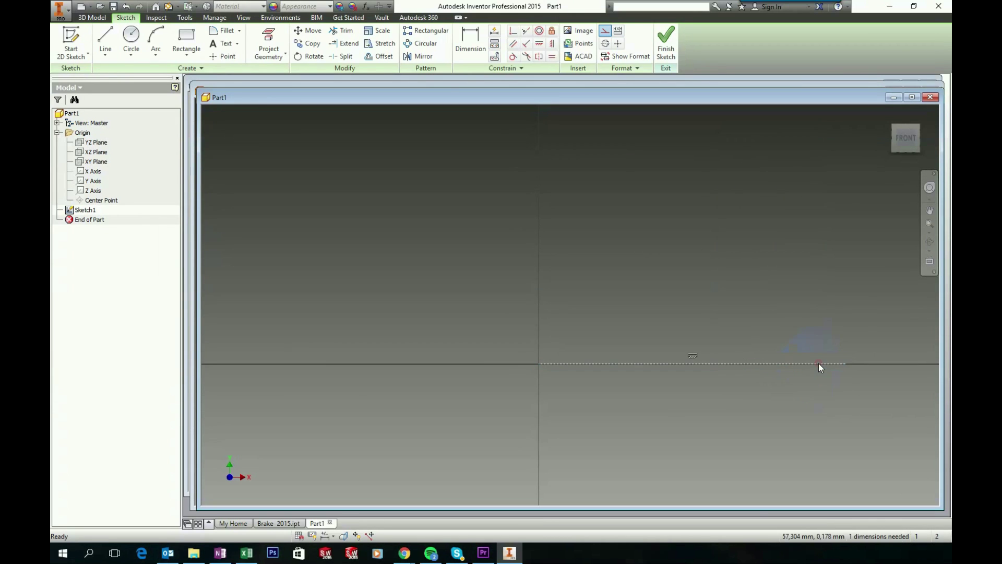
left_click(818, 364)
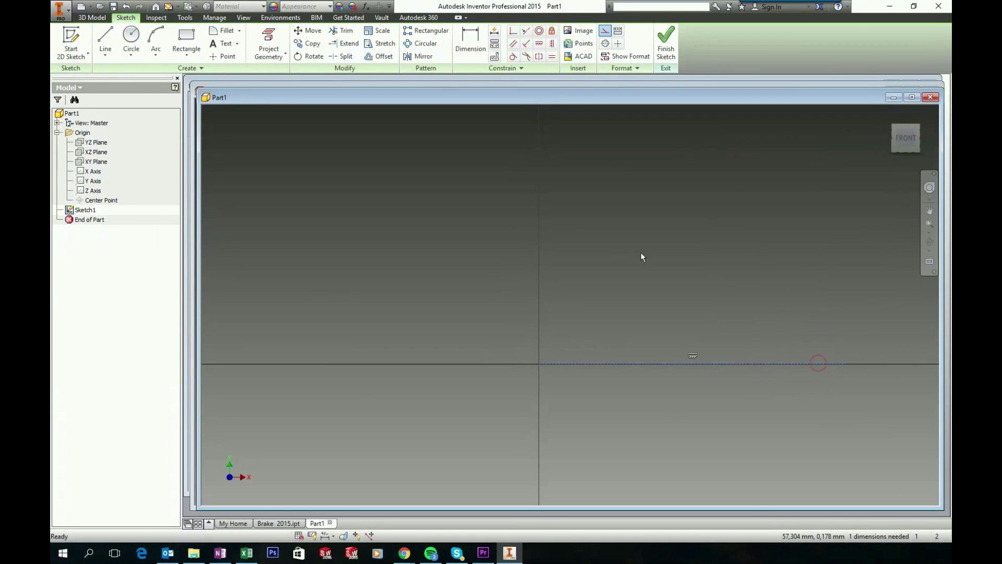
Sketch a closed stepped line profile about 16 mm wide and 28 mm high, with its upper corner on the vertical axis about 50 mm above the origin
left_click(105, 38)
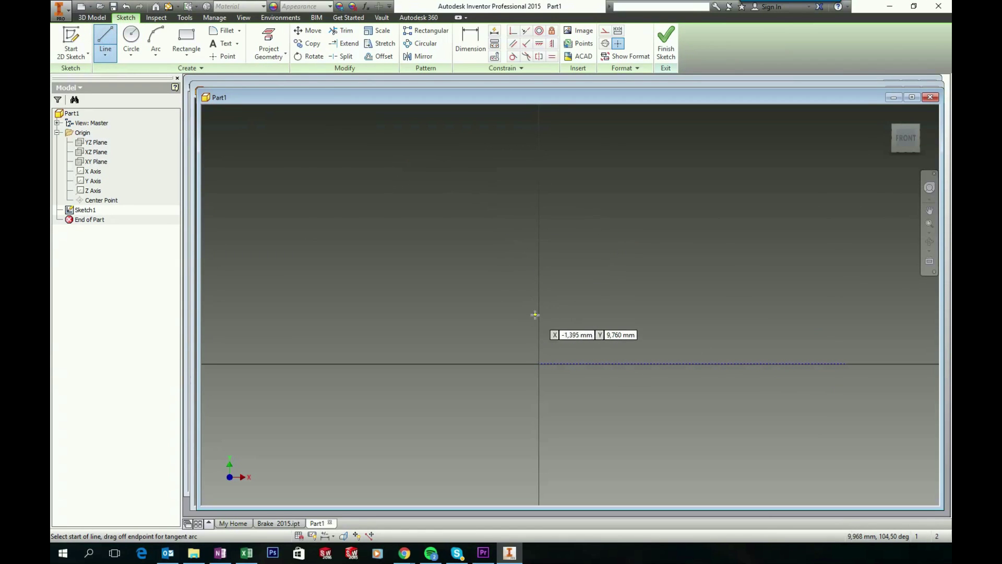
left_click(539, 121)
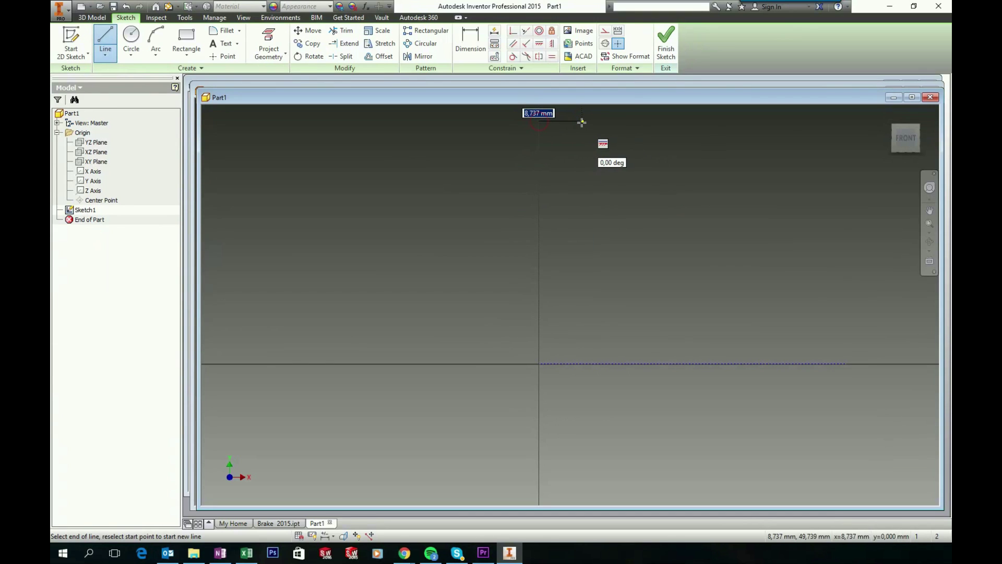
left_click(585, 122)
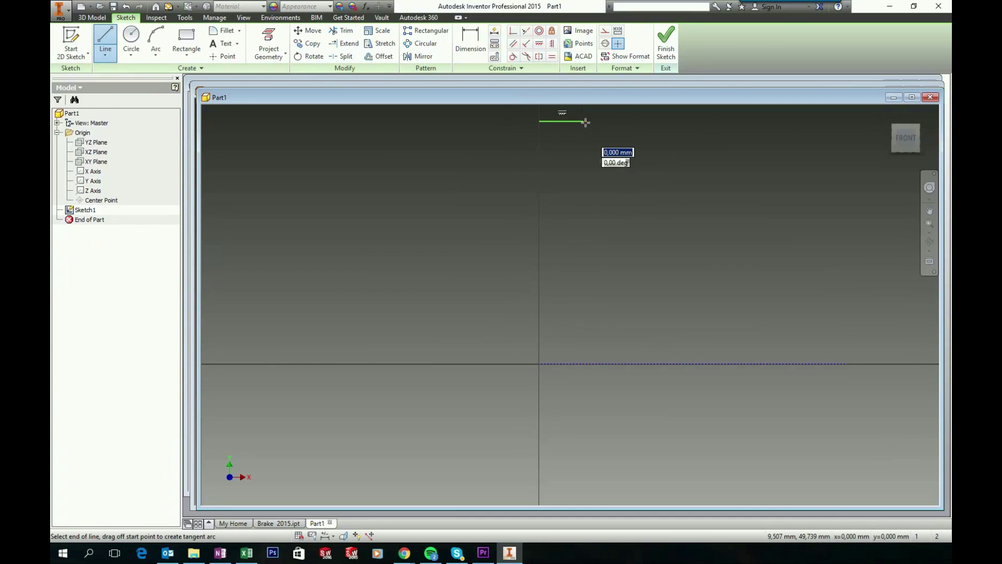
left_click(584, 179)
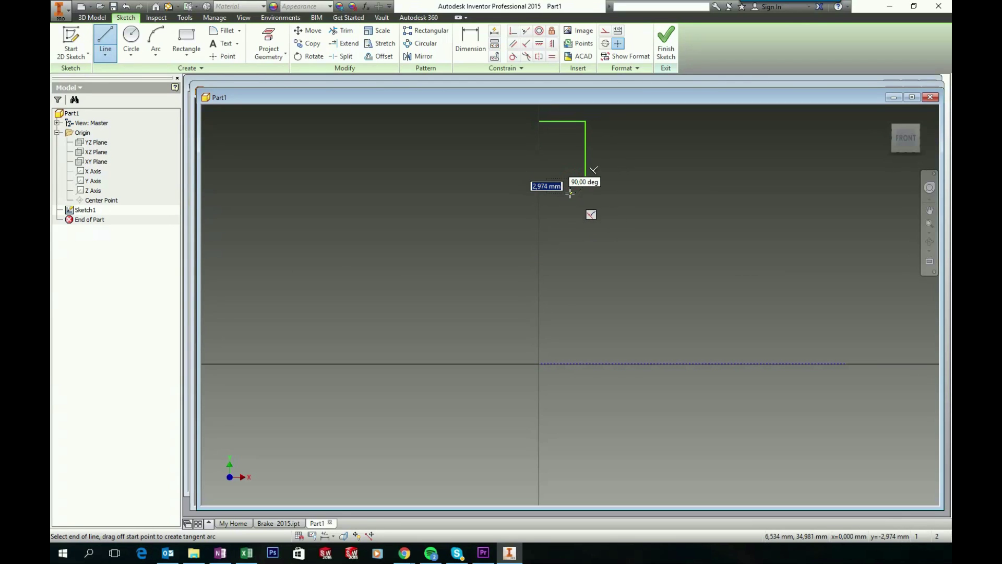
left_click(570, 179)
left_click(571, 193)
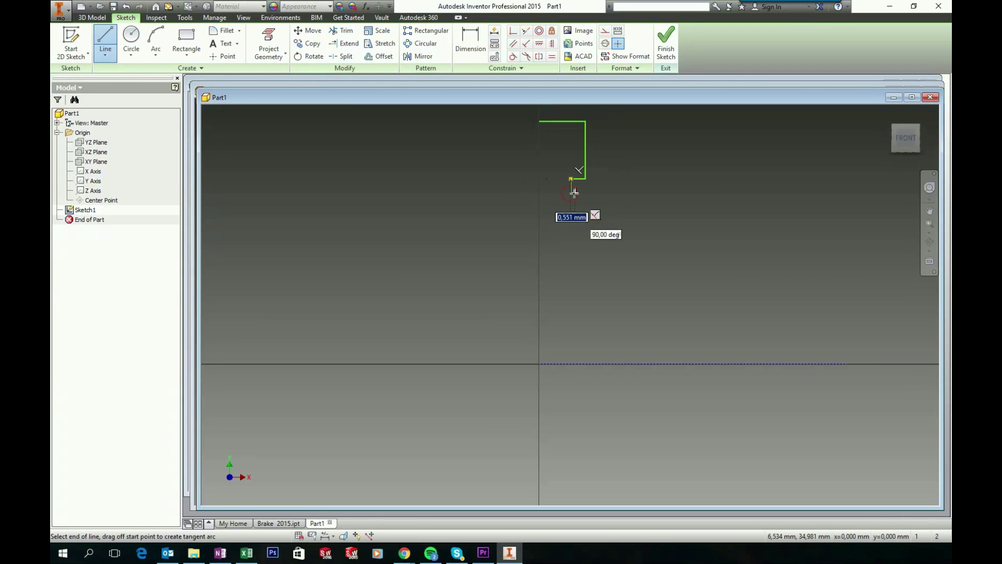
left_click(616, 193)
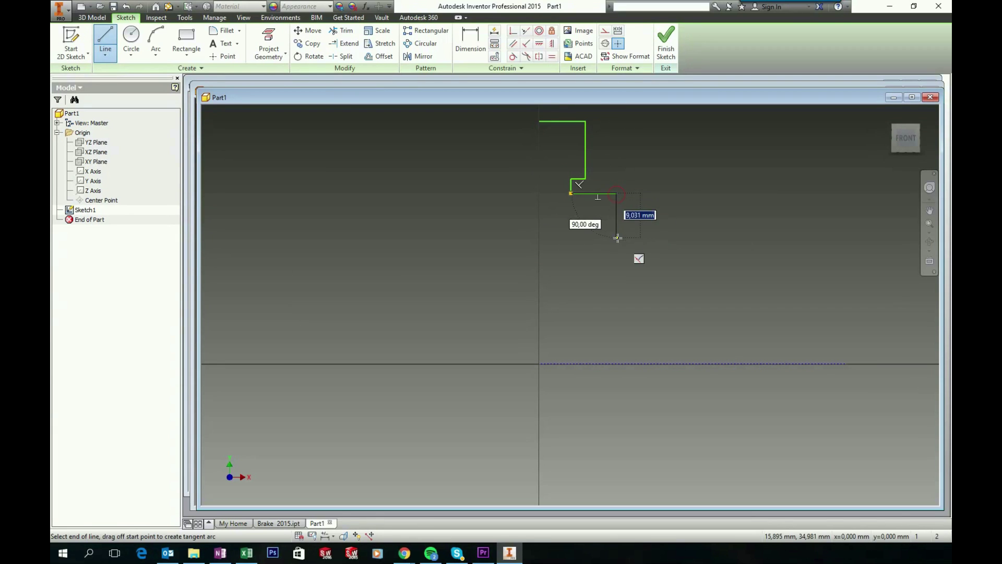
left_click(602, 260)
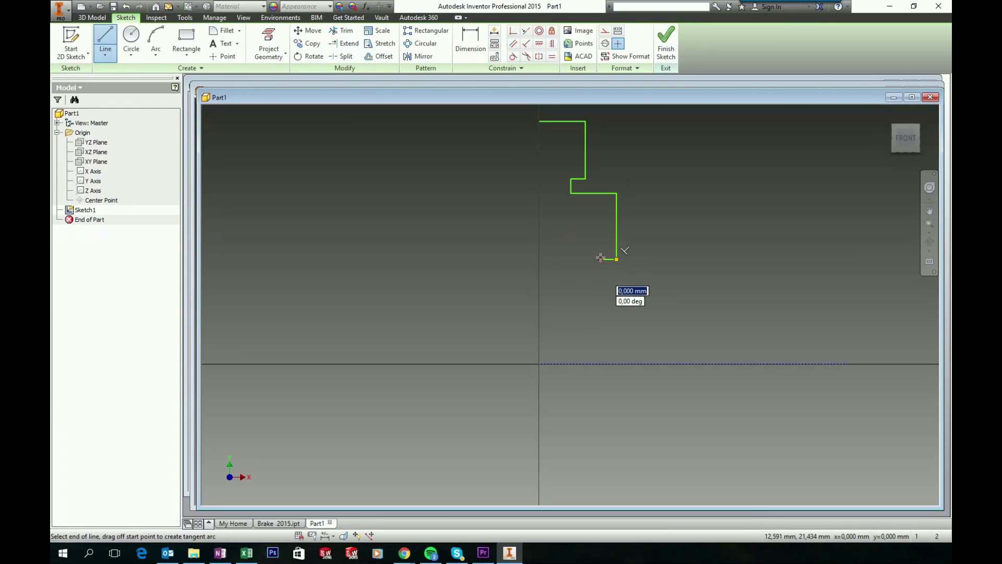
left_click(601, 210)
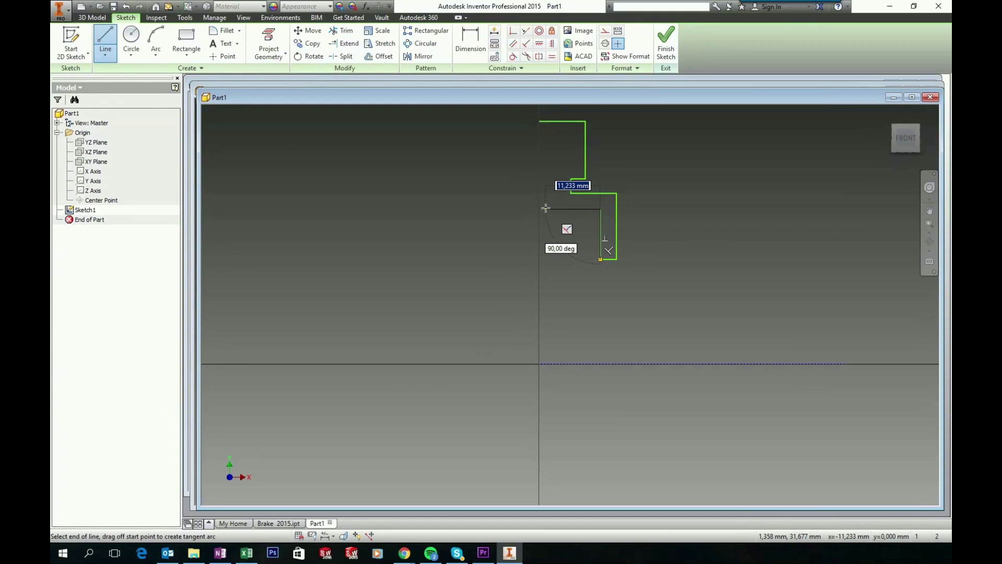
left_click(546, 209)
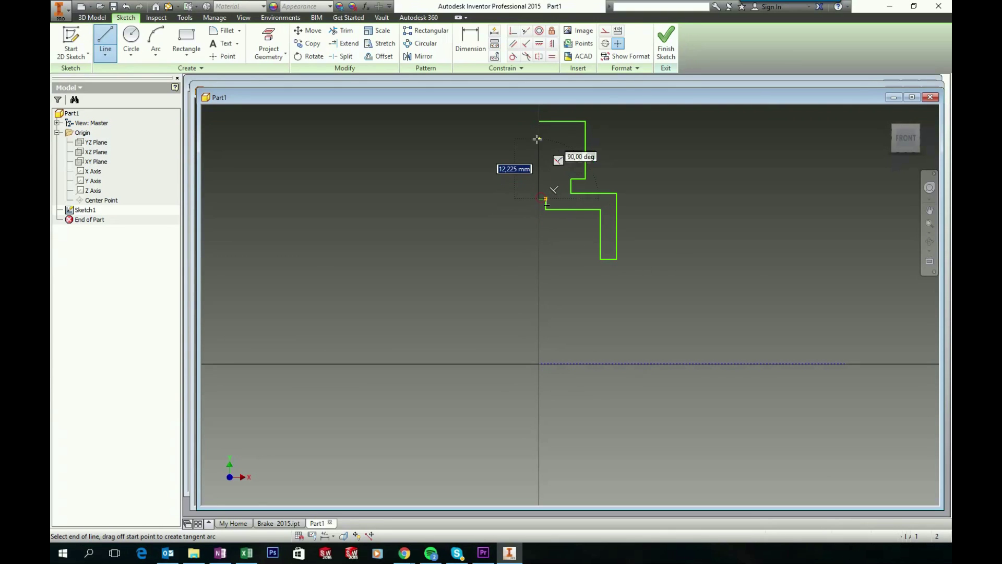
left_click(539, 122)
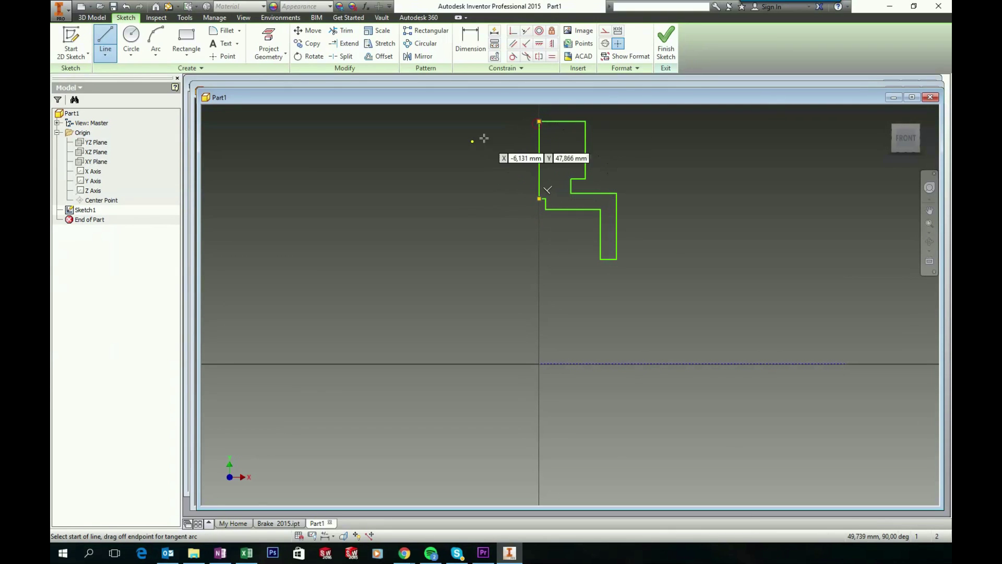
key("Escape")
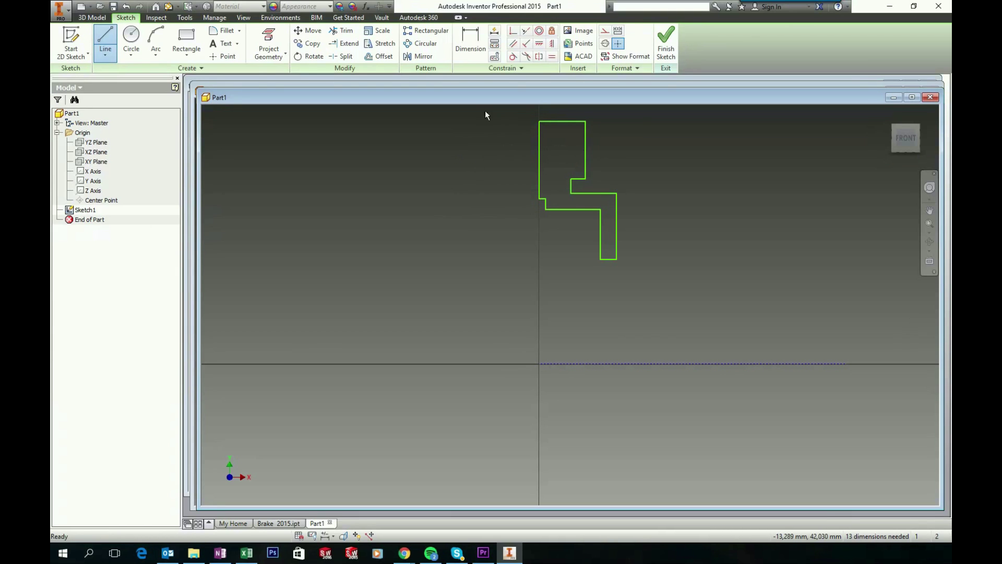
key("Escape")
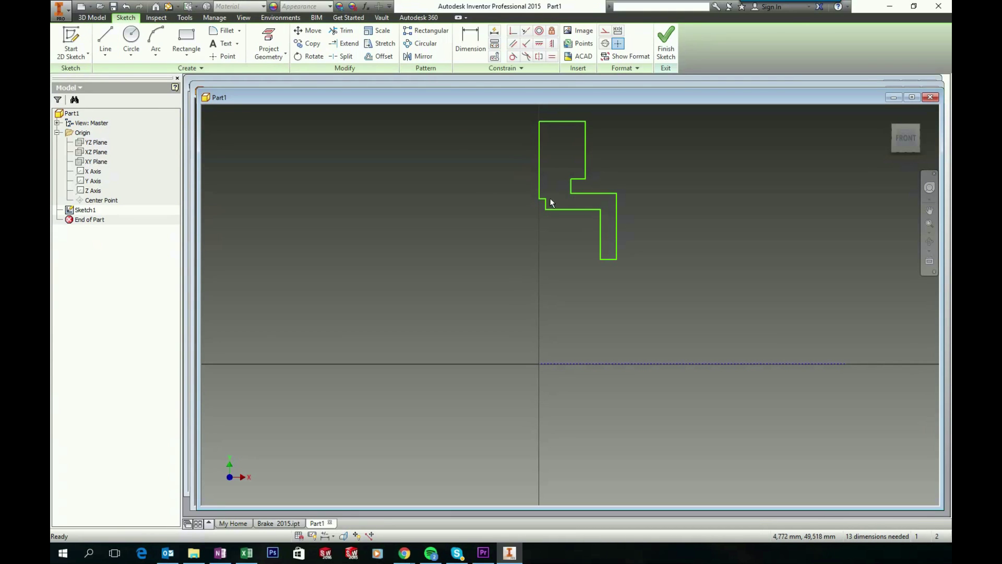
Dimension the profile's top edge at 144 mm from the horizontal construction line and maximize the part window
left_click(475, 49)
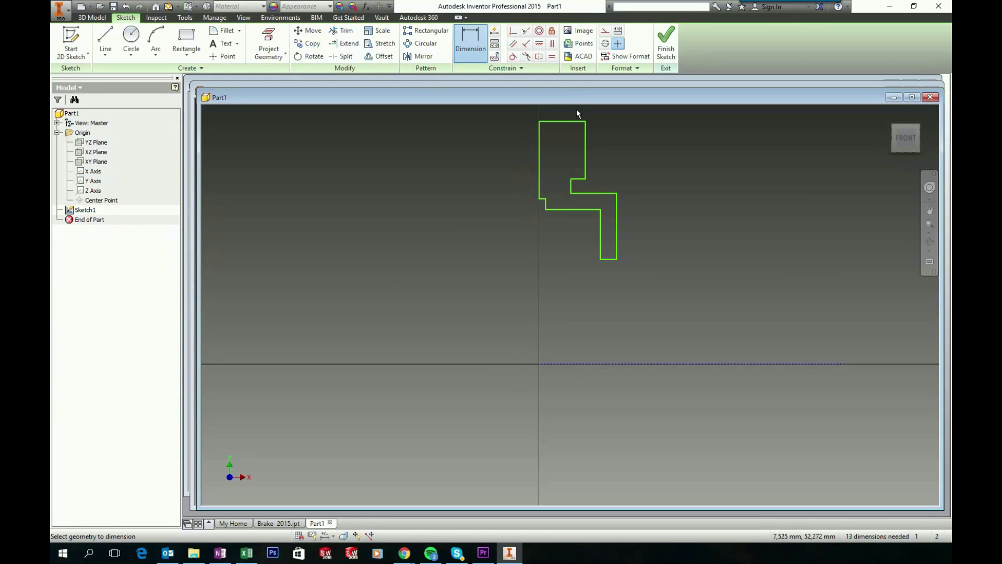
left_click(557, 121)
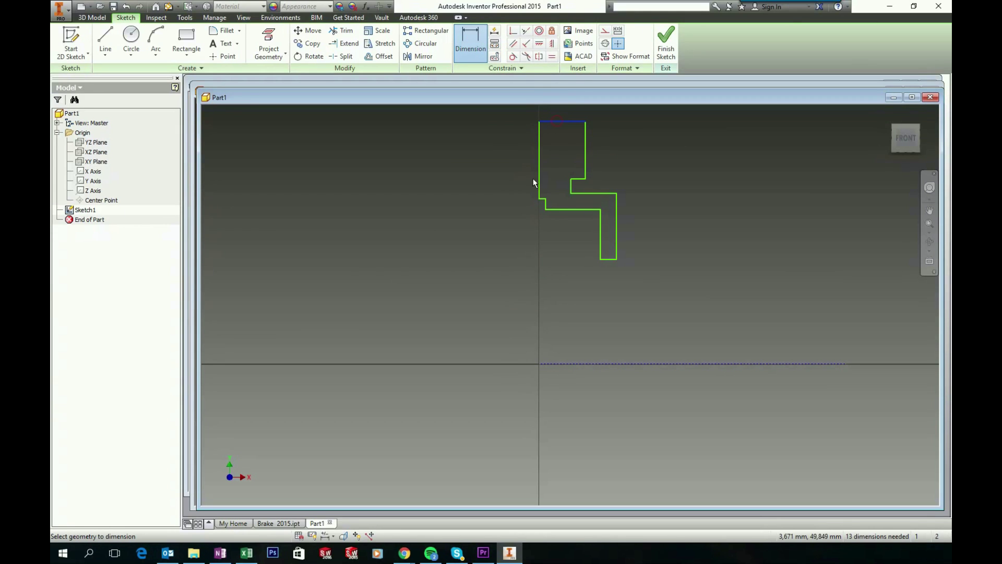
left_click(555, 362)
left_click(472, 277)
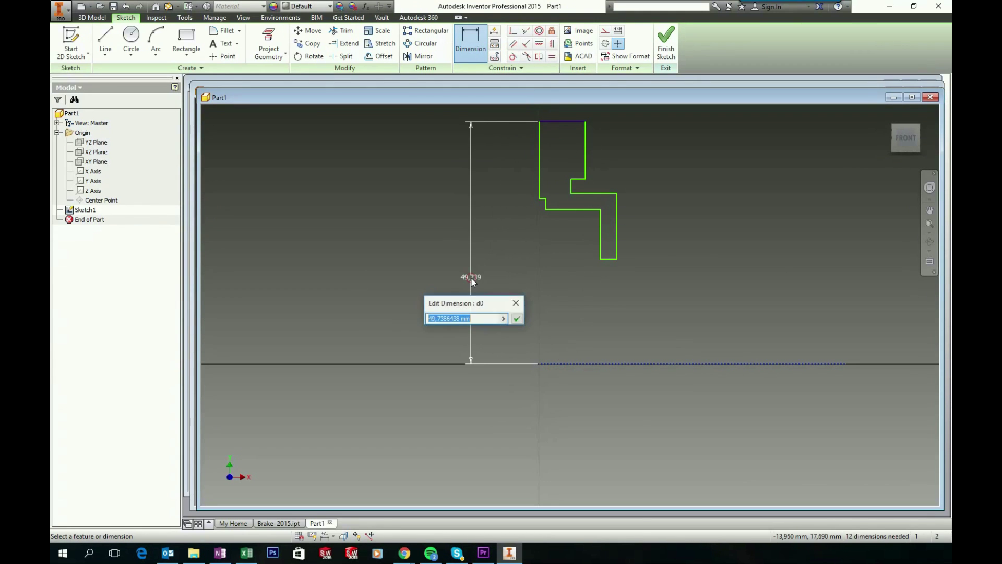
type("1")
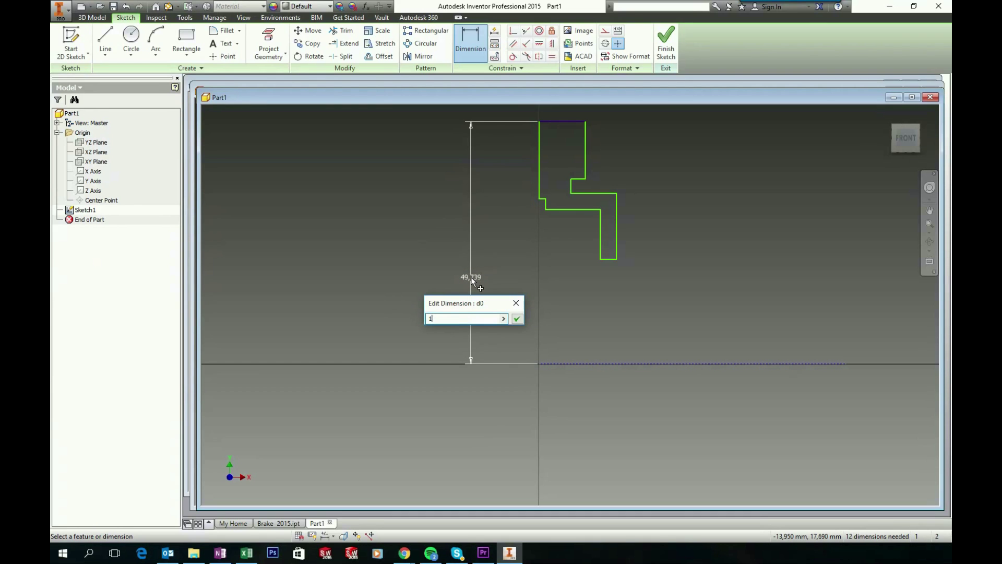
type("44")
key("Return")
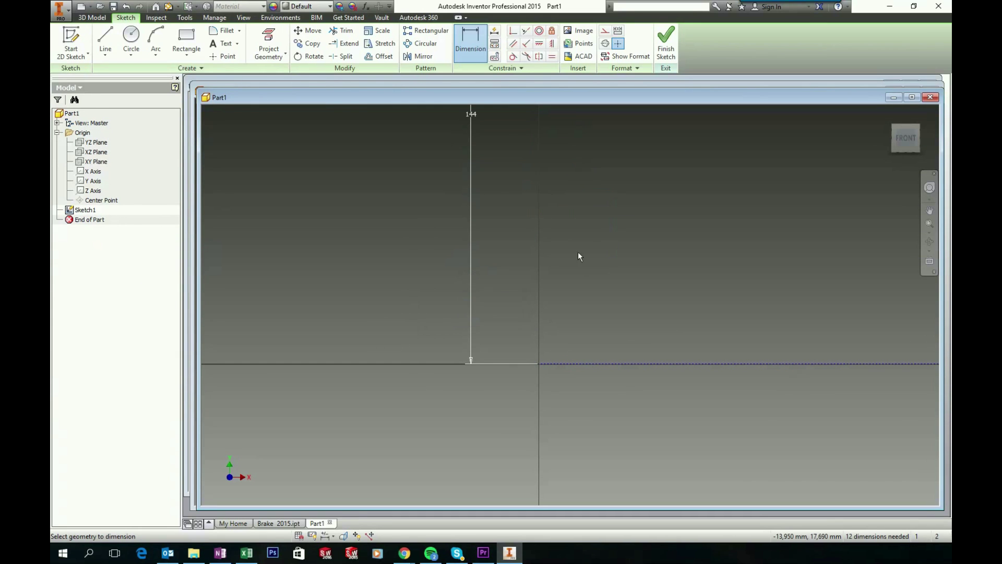
scroll(582, 253, "up", 4)
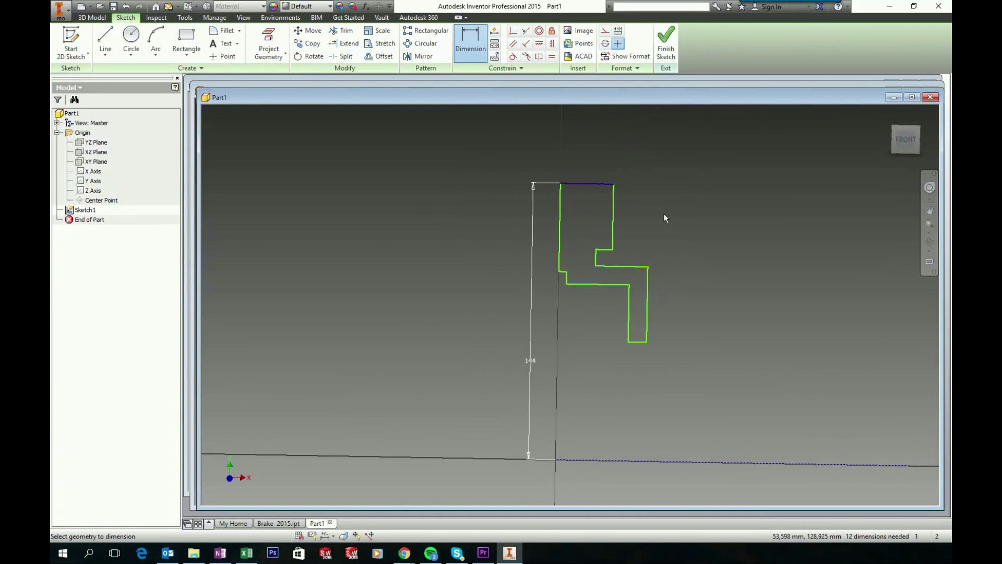
scroll(664, 214, "down", 3)
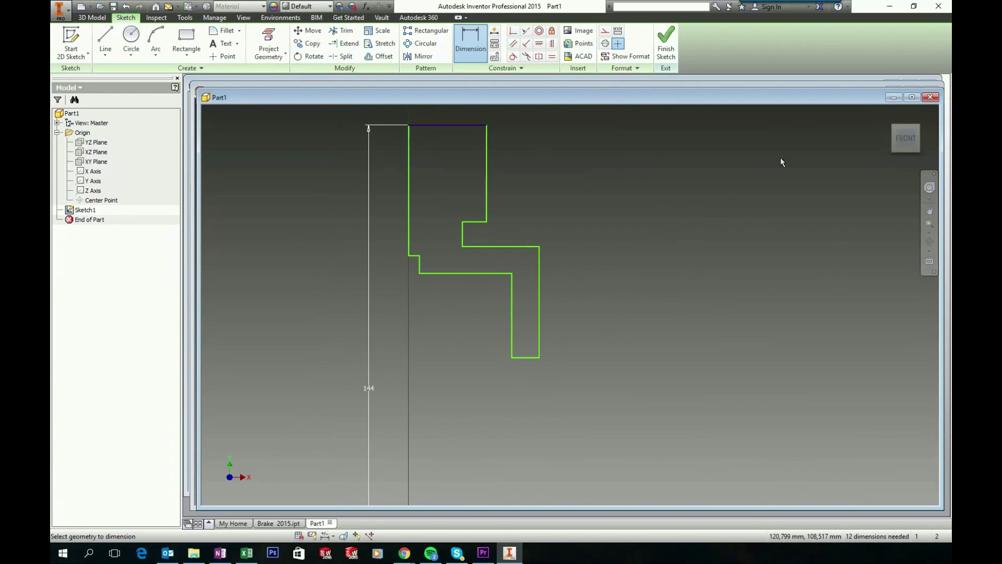
left_click(911, 97)
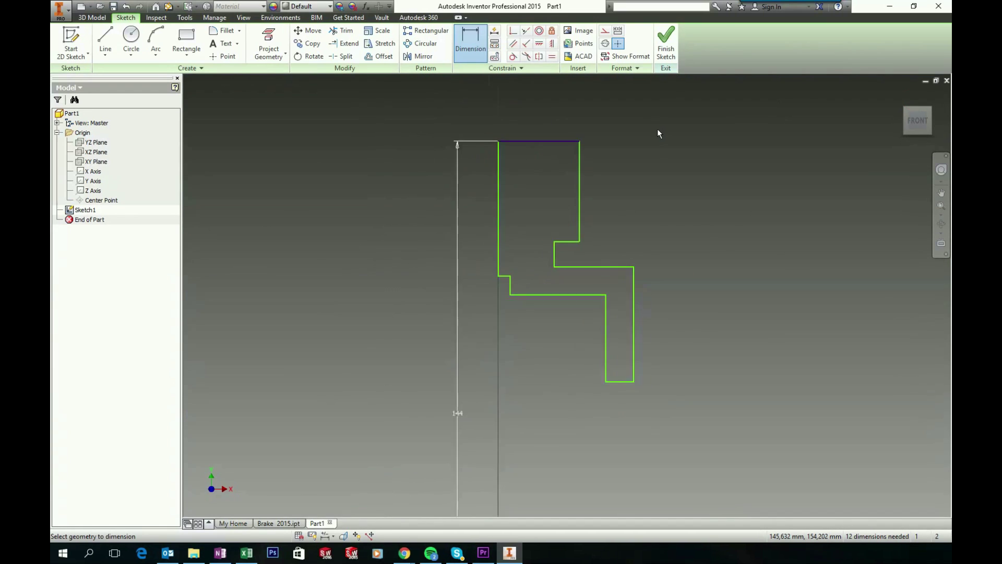
Dimension the profile's overall width between its inner vertical edge on the axis and the farthest vertical edge at 46.33 mm
key("F5")
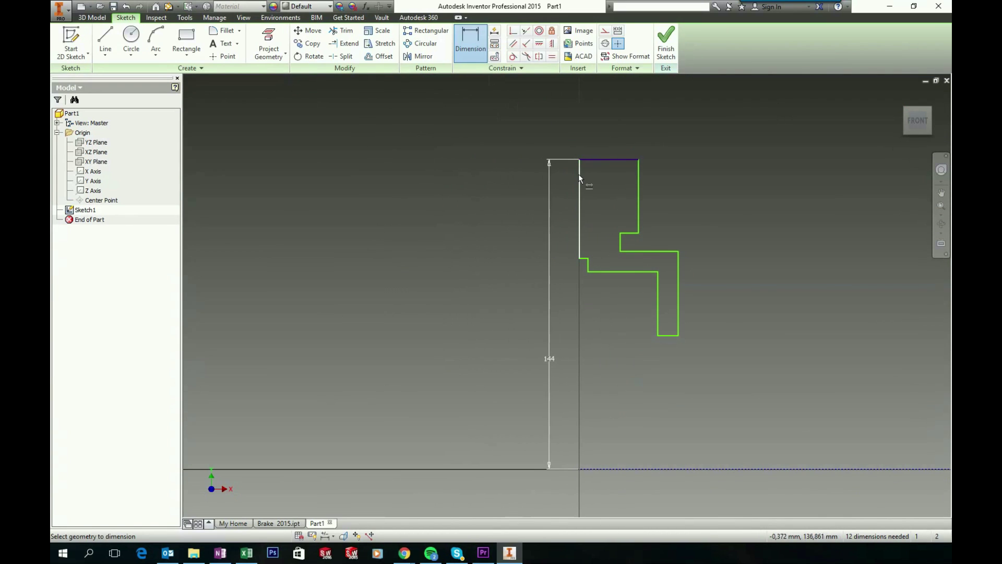
left_click(579, 176)
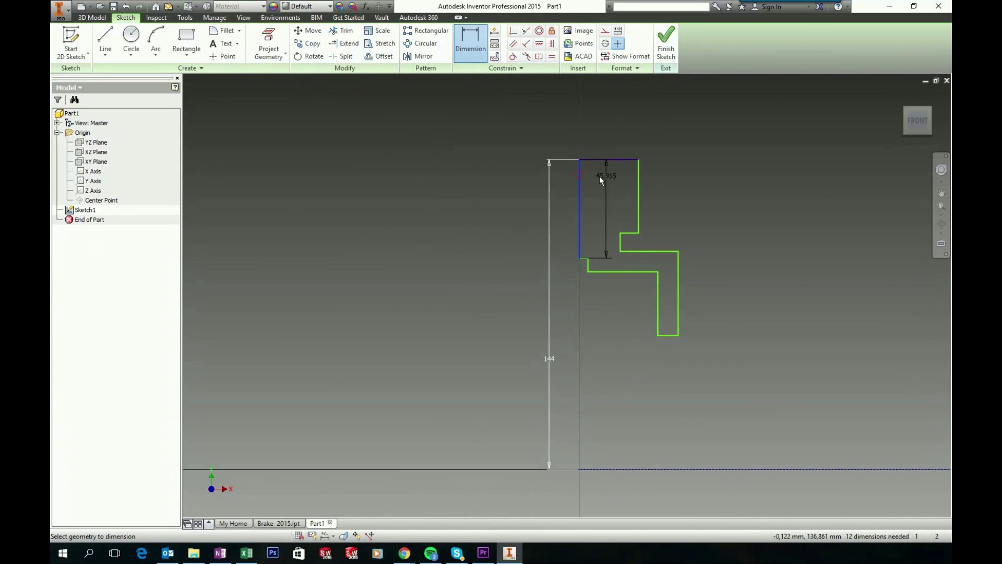
left_click(672, 276)
left_click(641, 121)
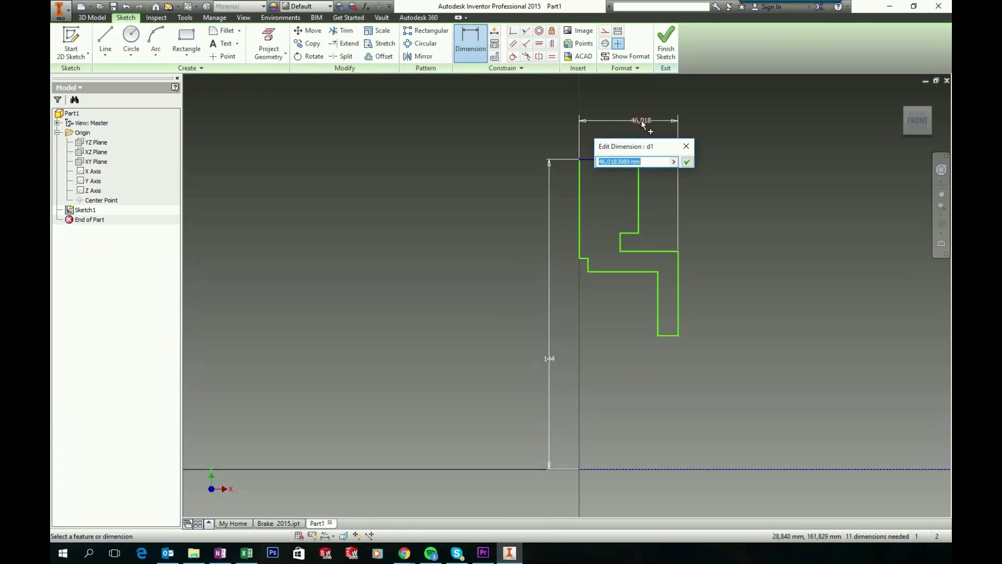
type("46,33")
left_click(686, 162)
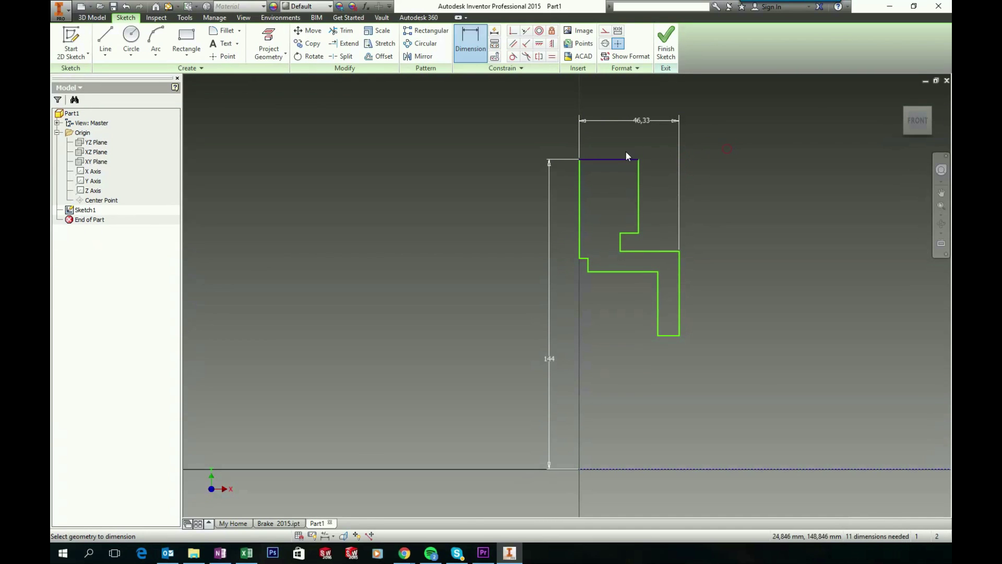
Dimension the profile's top edge at 25 mm long and the horizontal ledge of the notch below it at 15 mm
left_click(613, 160)
left_click(621, 140)
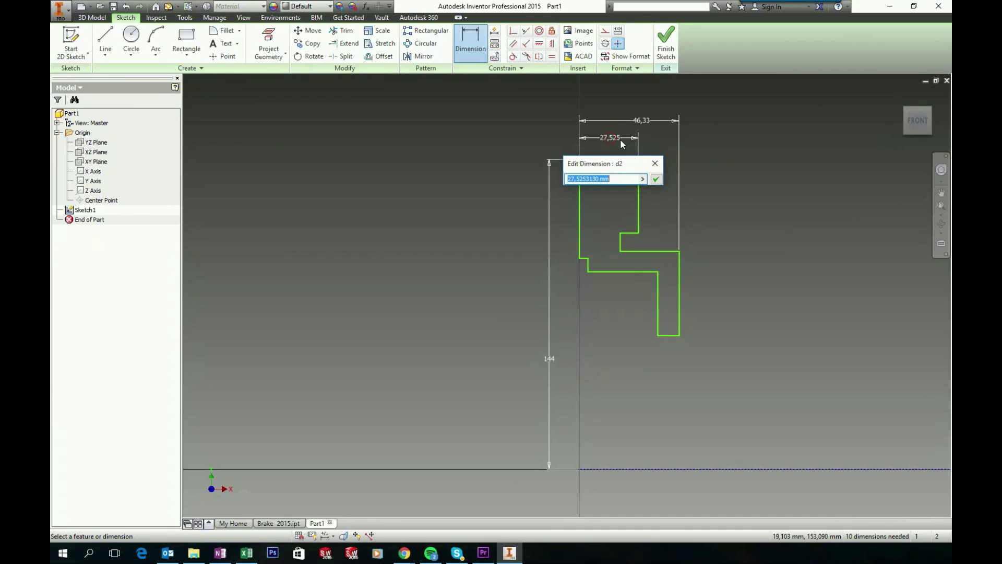
type("25")
key("Return")
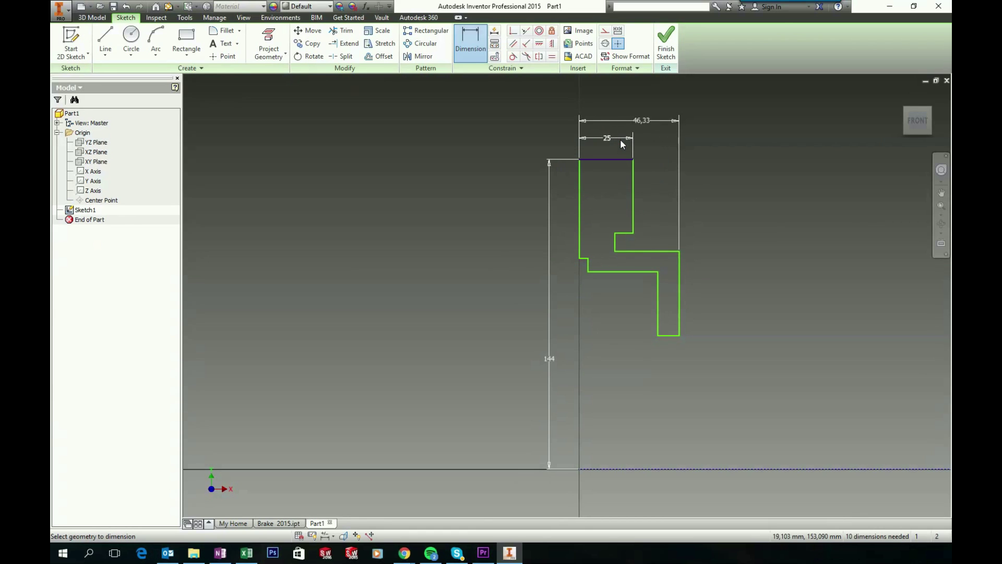
left_click(622, 233)
left_click(619, 206)
type("15")
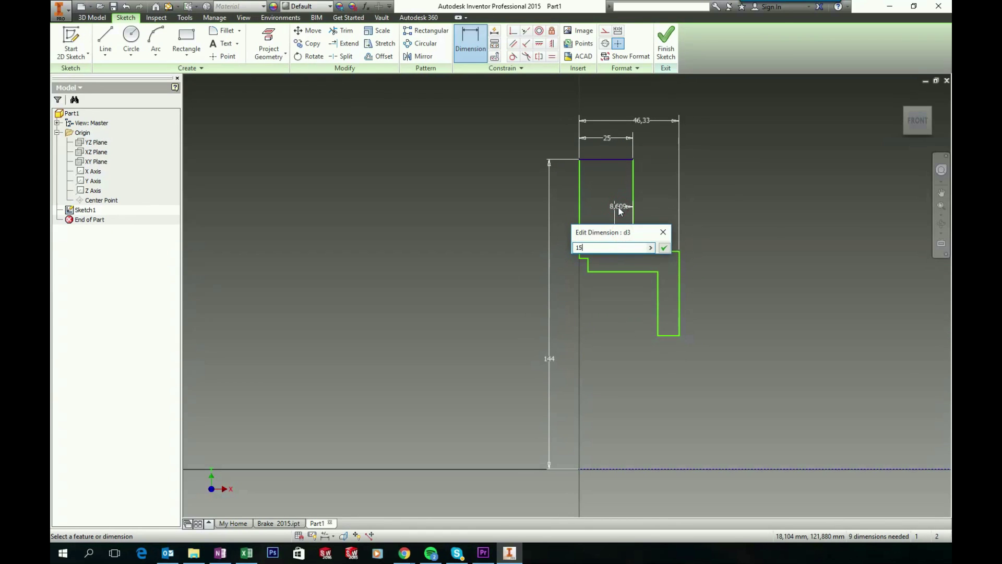
key("Return")
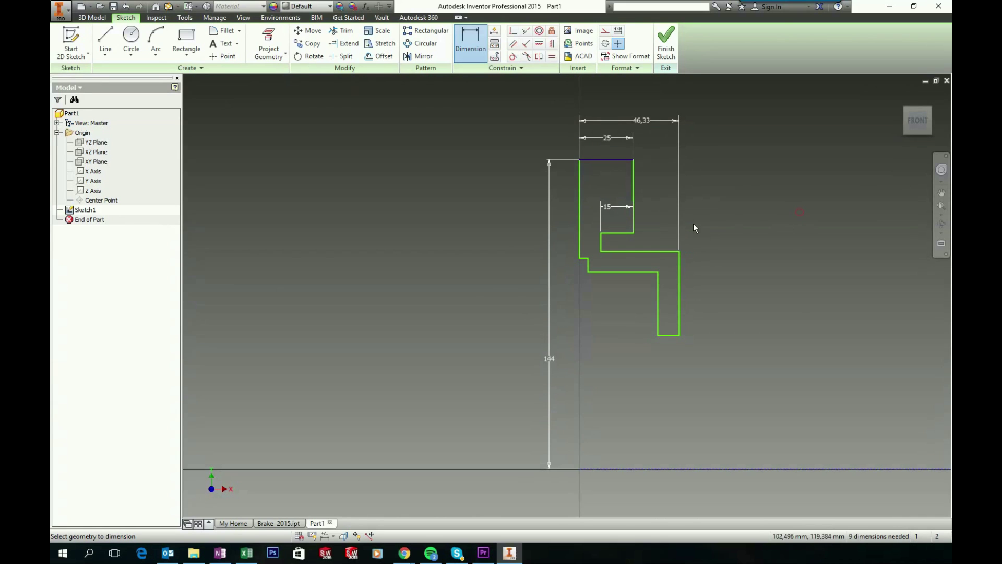
Dimension the short step edge beside the vertical axis at 80.5 mm from the horizontal construction line
left_click(583, 259)
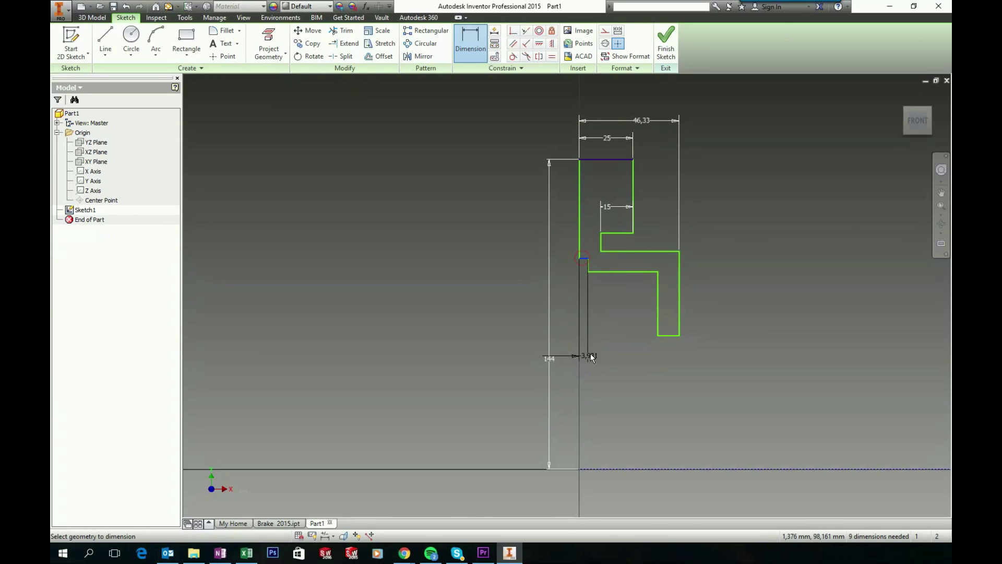
left_click(597, 468)
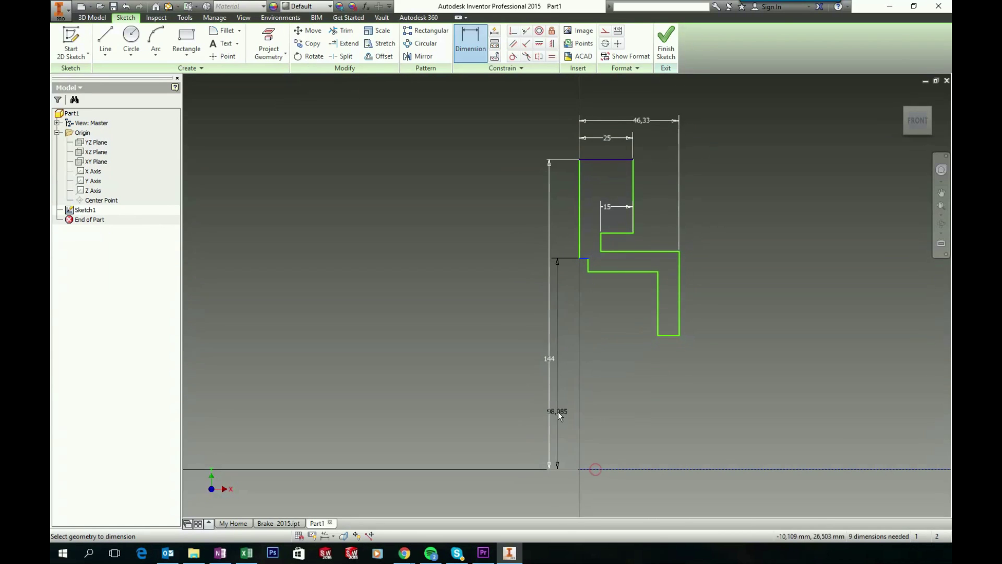
left_click(564, 412)
type("80,5")
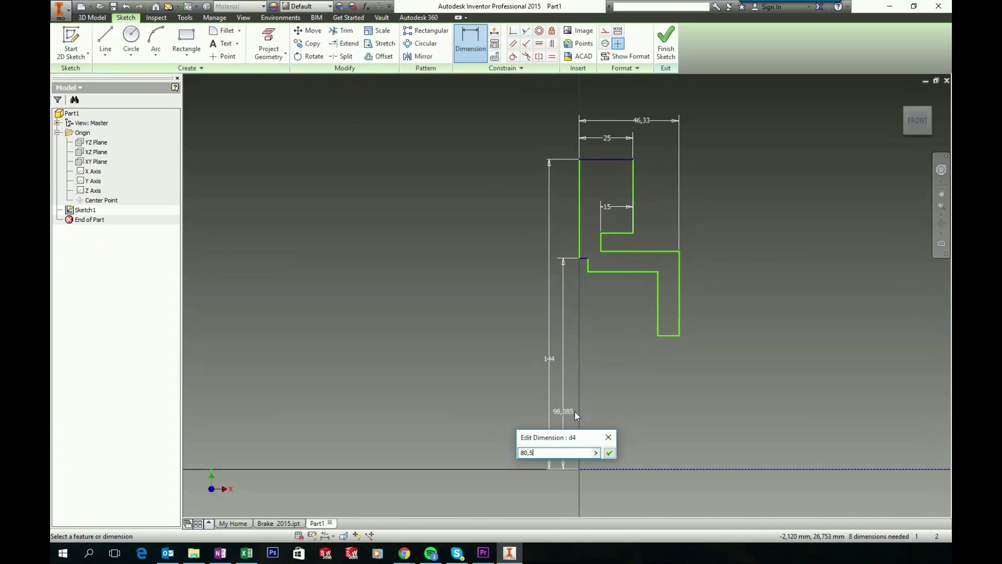
key("Return")
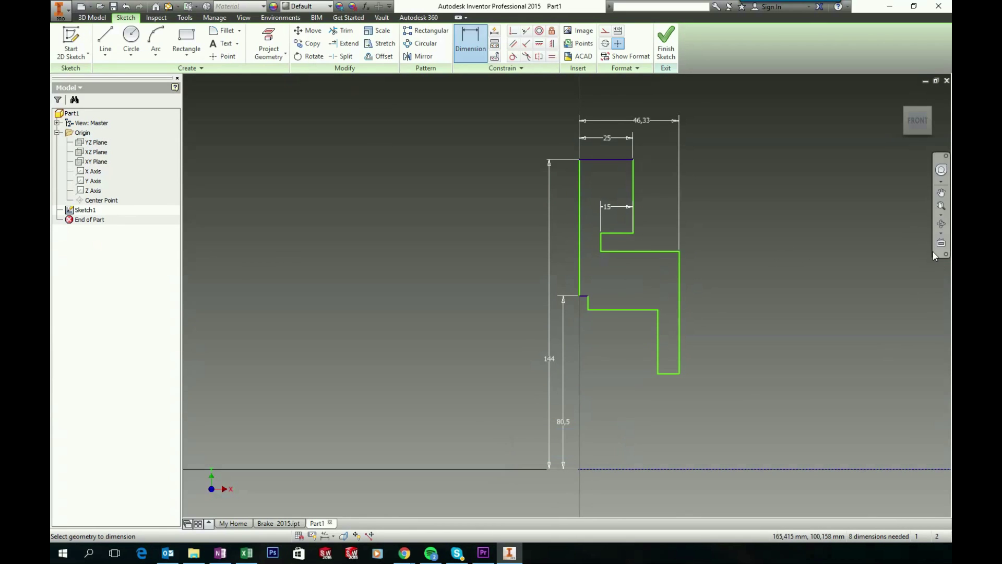
left_click(887, 242)
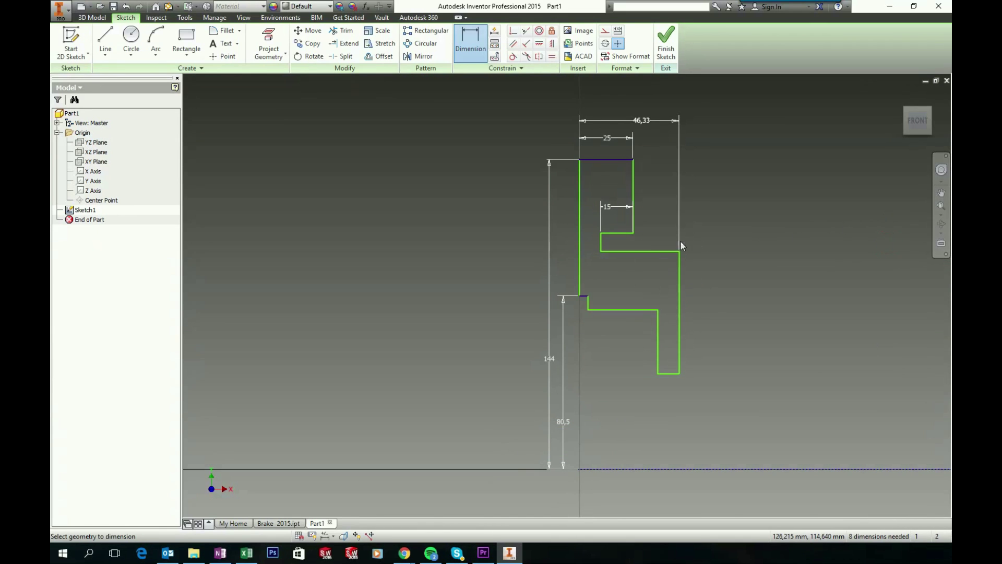
Dimension the long horizontal edge at the bottom of the notch at 74.125 mm from the construction line
left_click(651, 251)
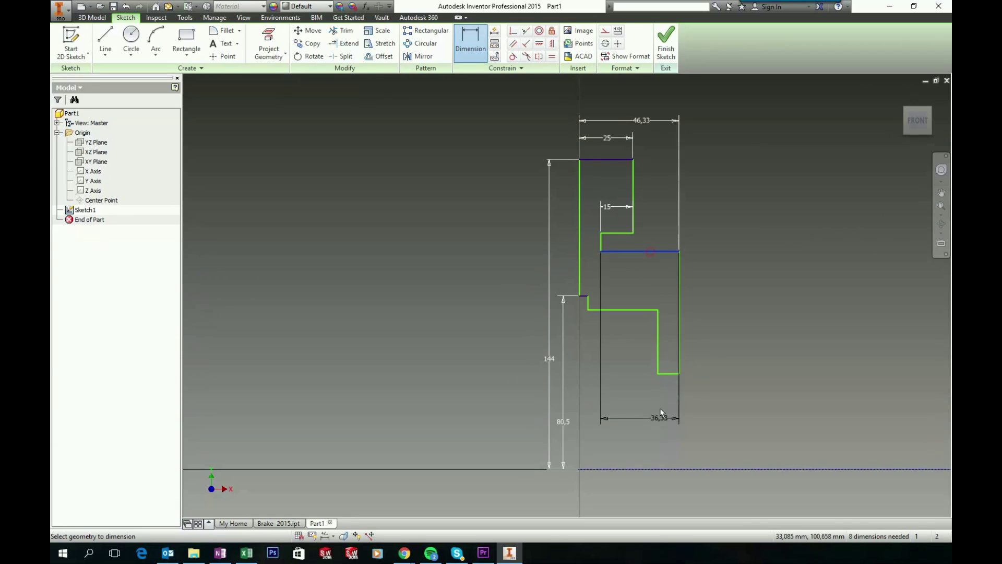
left_click(656, 469)
left_click(781, 367)
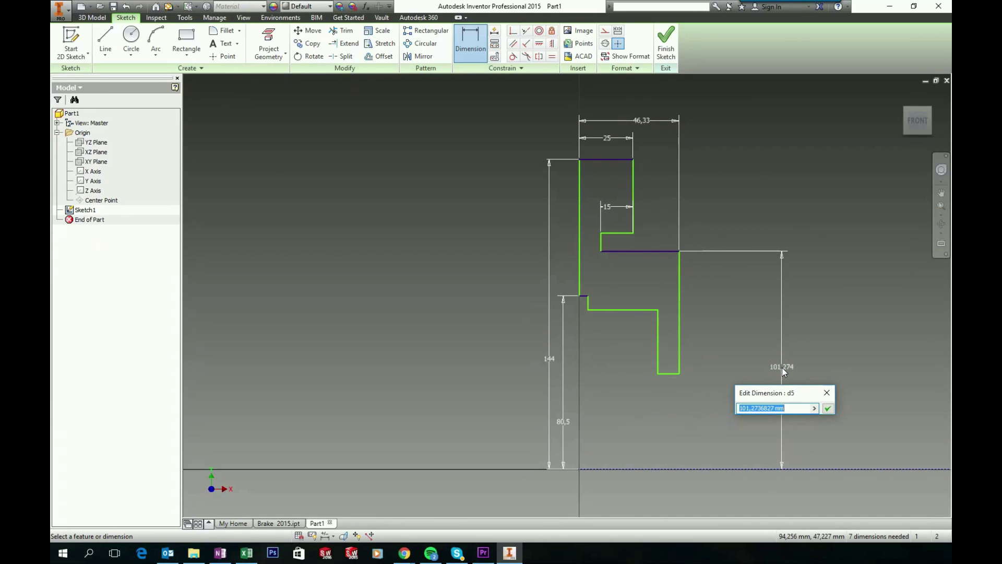
type("74,125")
key("Return")
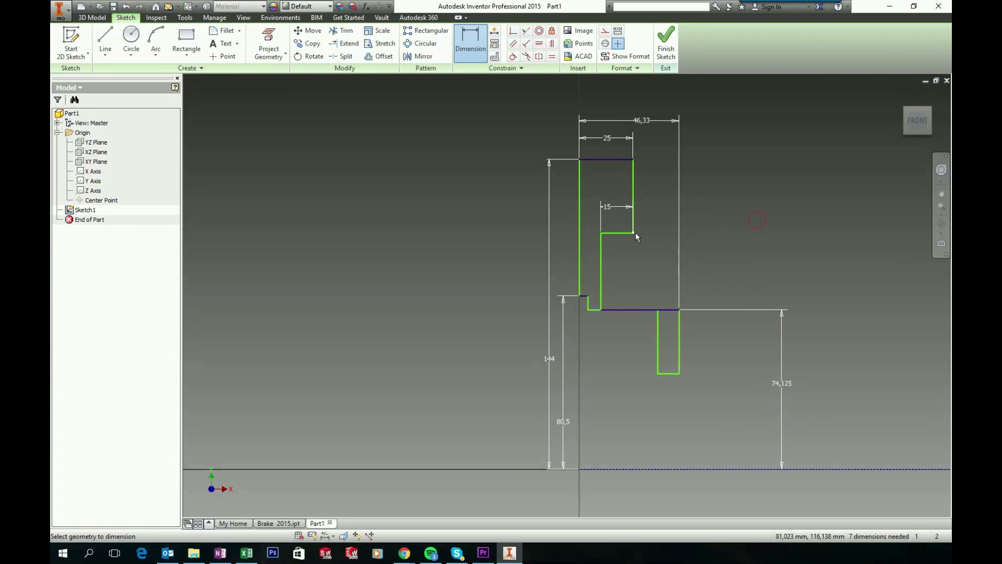
Dimension the 15 mm notch ledge at 80.5 mm from the horizontal construction line
left_click(615, 232)
left_click(637, 470)
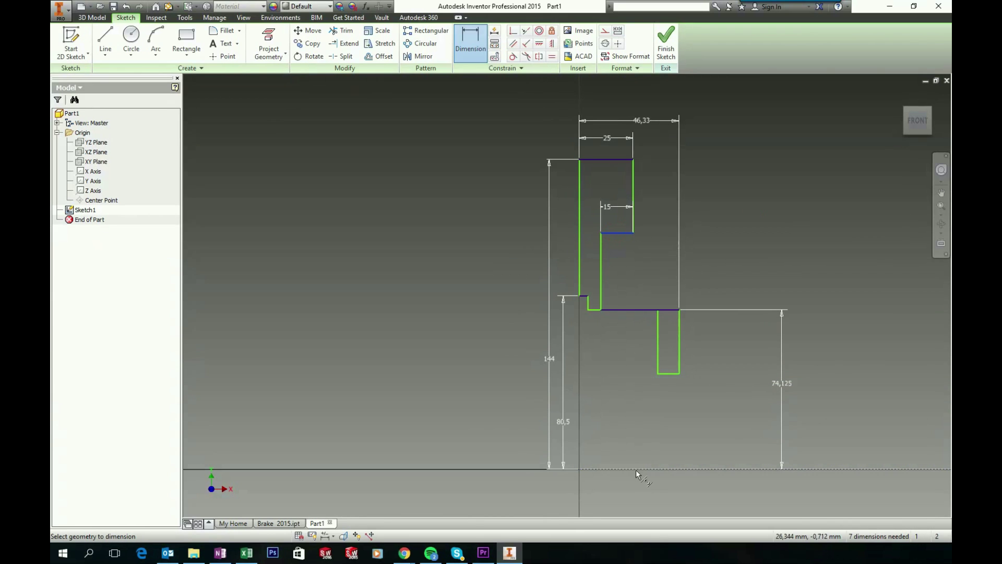
left_click(822, 321)
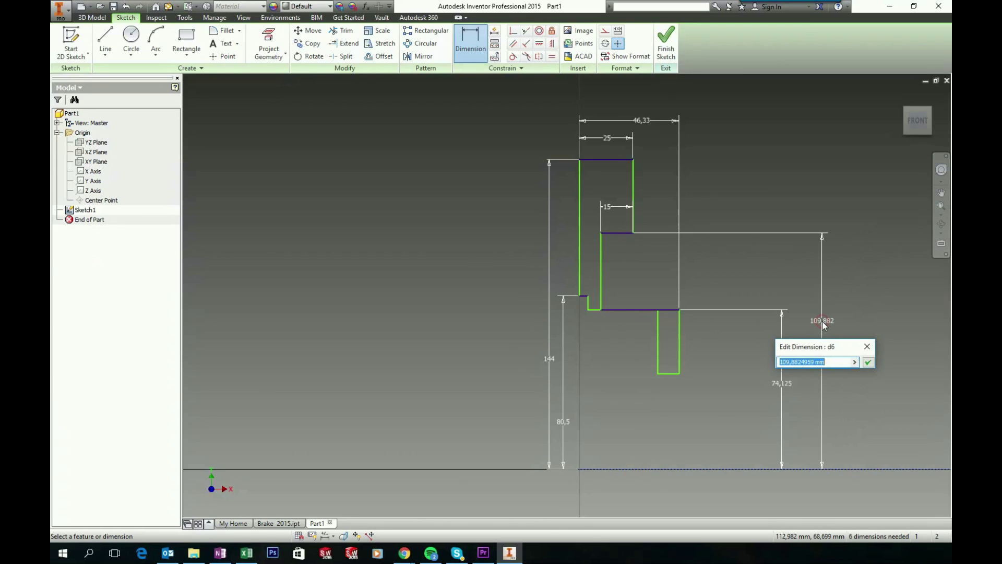
type("80,5")
key("Return")
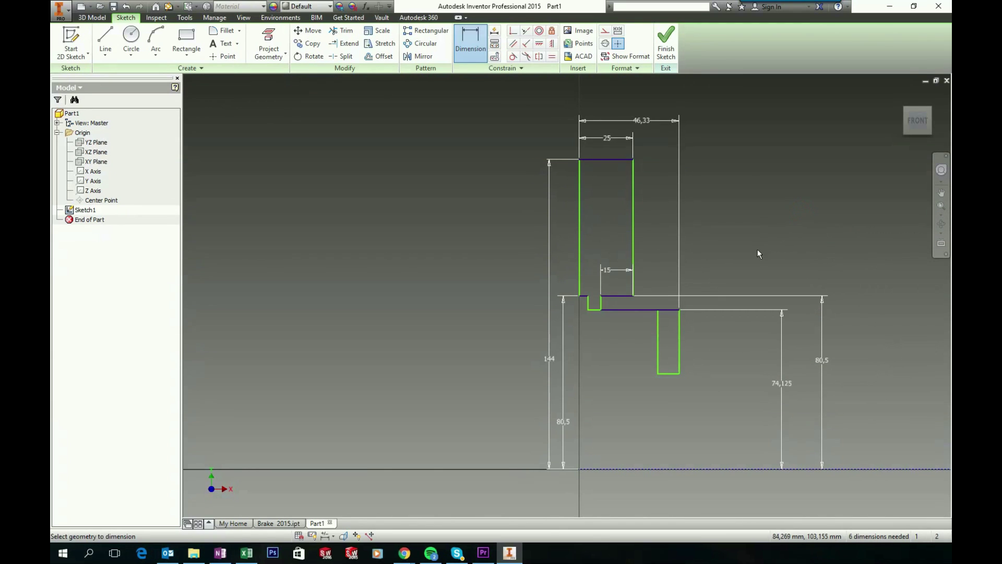
Dimension the profile's lowest horizontal edge at 34 mm from the construction line
left_click(665, 374)
left_click(663, 468)
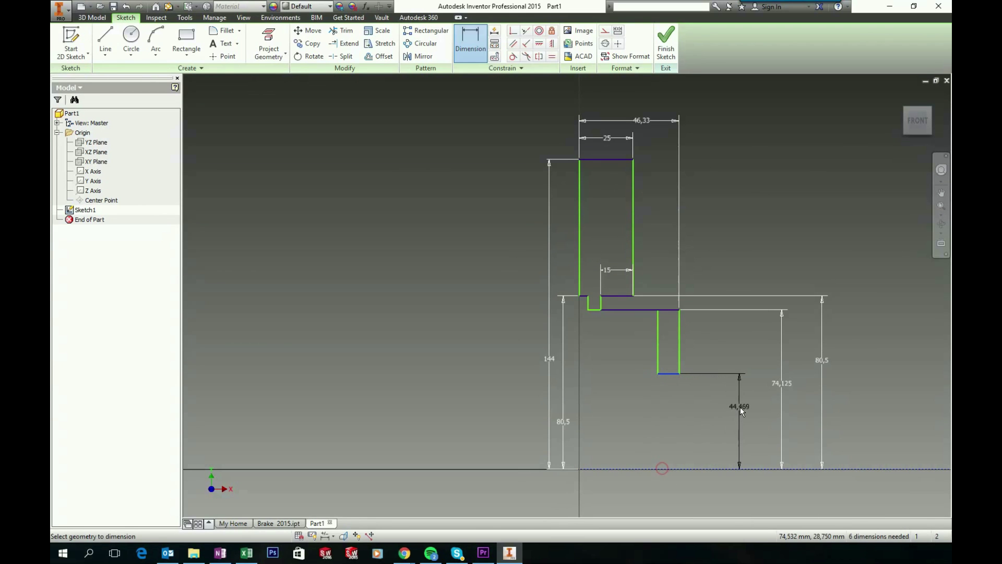
left_click(741, 412)
type("34")
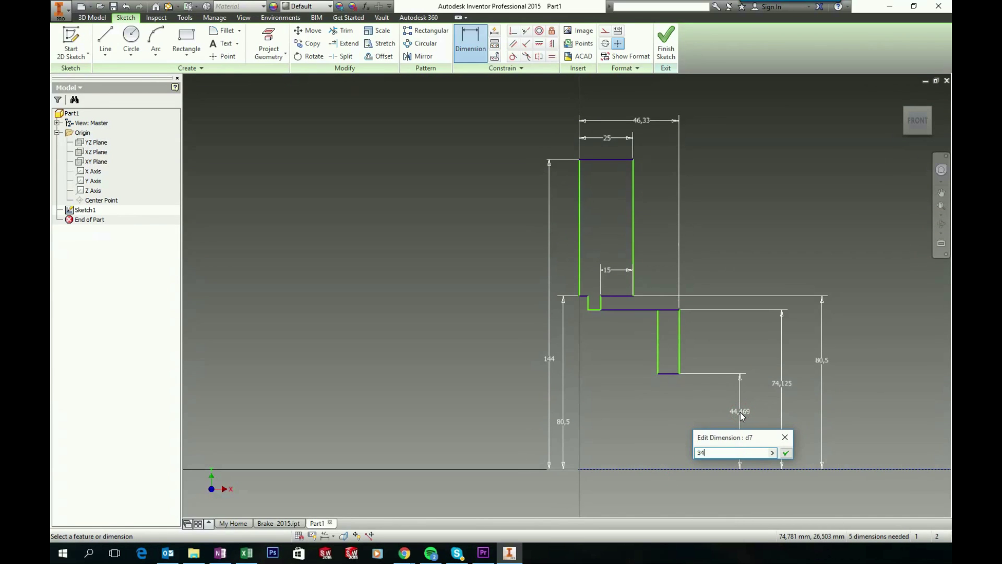
key("Return")
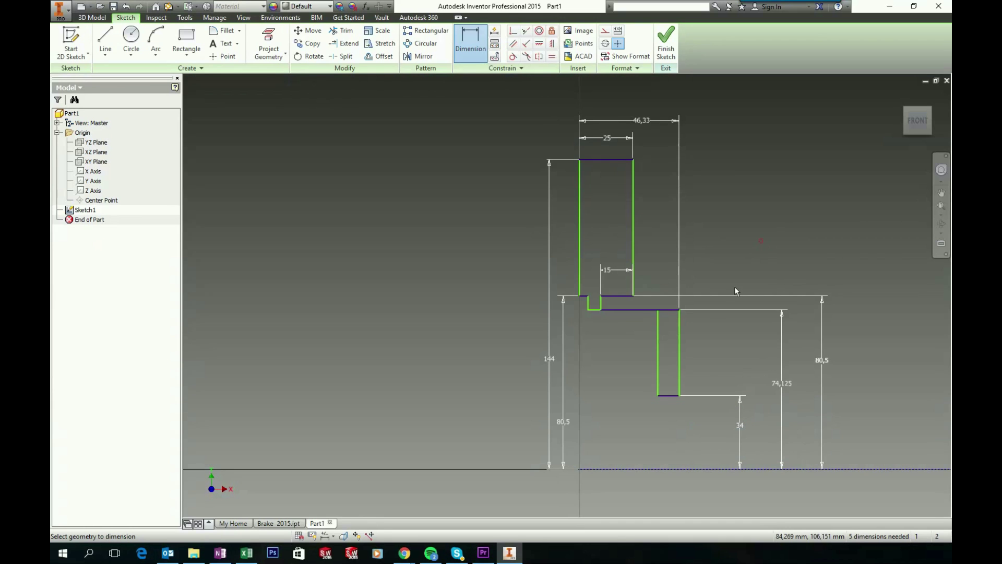
Dimension the width of the profile's downward leg at 7.2 mm and end dimensioning
left_click(667, 396)
left_click(668, 430)
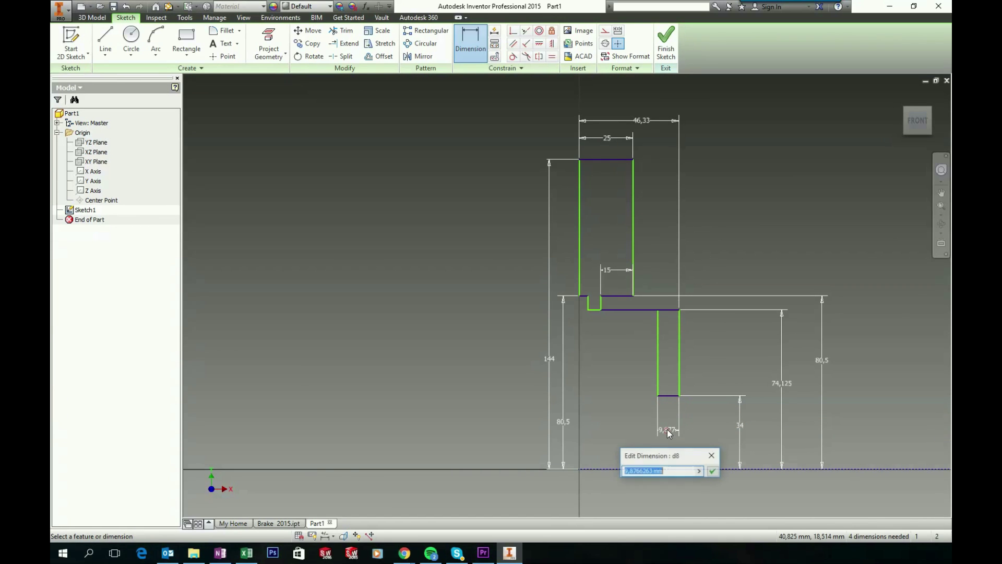
type("7,2")
key("Return")
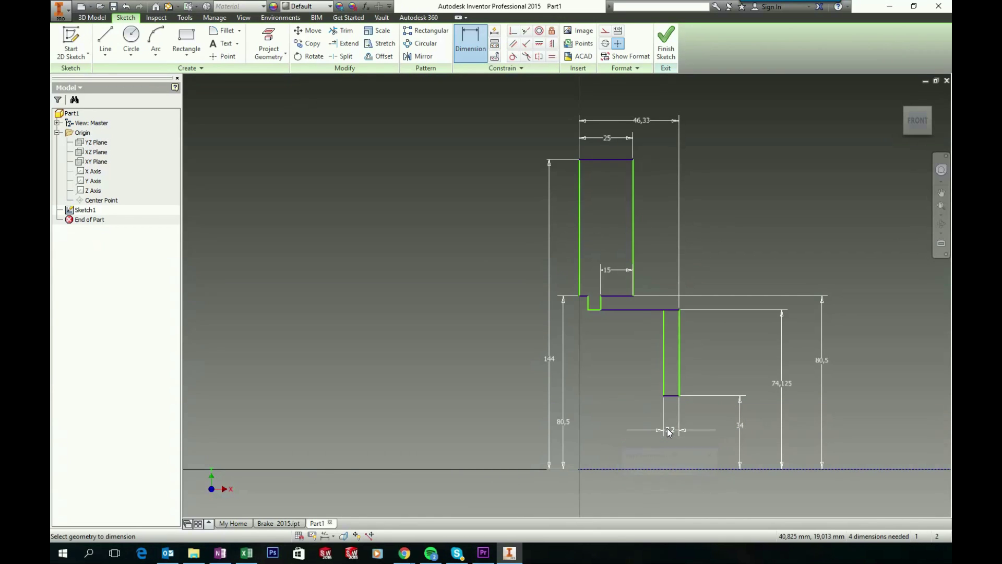
key("Escape")
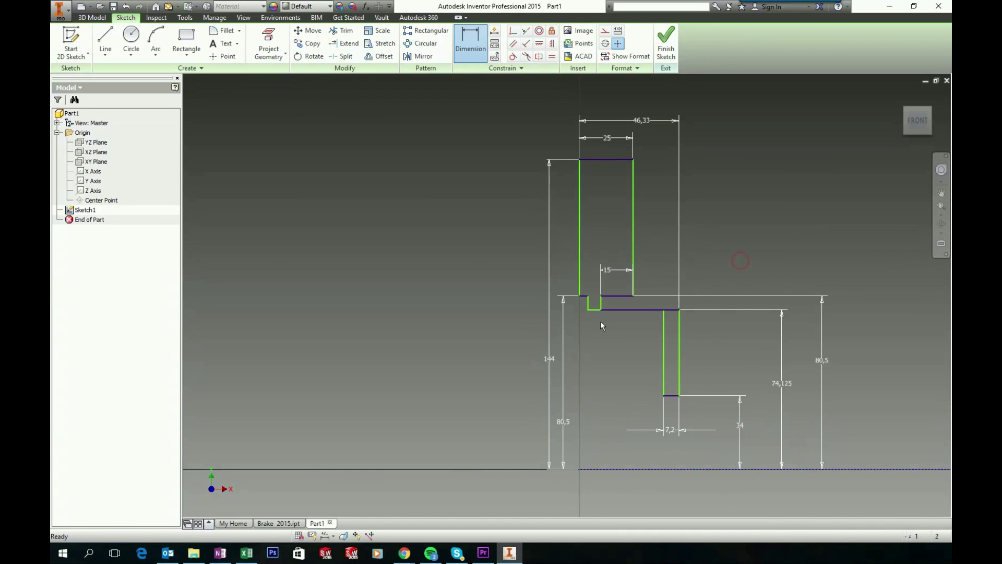
Move the overlapping underside edge between the small step and the leg down to about 65 mm above the construction line
scroll(616, 316, "up", 8)
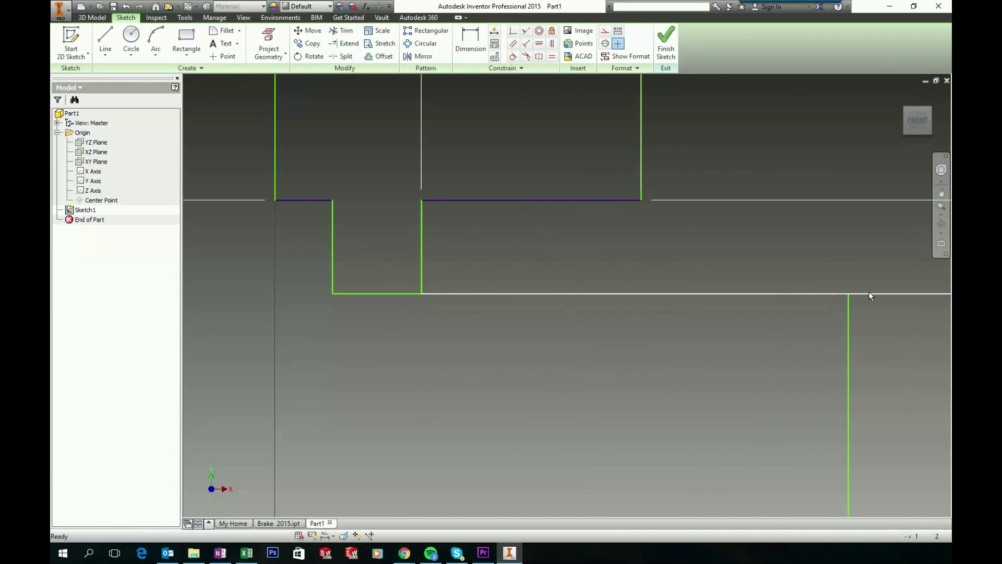
left_click_drag(841, 296, 819, 422)
scroll(804, 424, "down", 8)
scroll(800, 423, "down", 6)
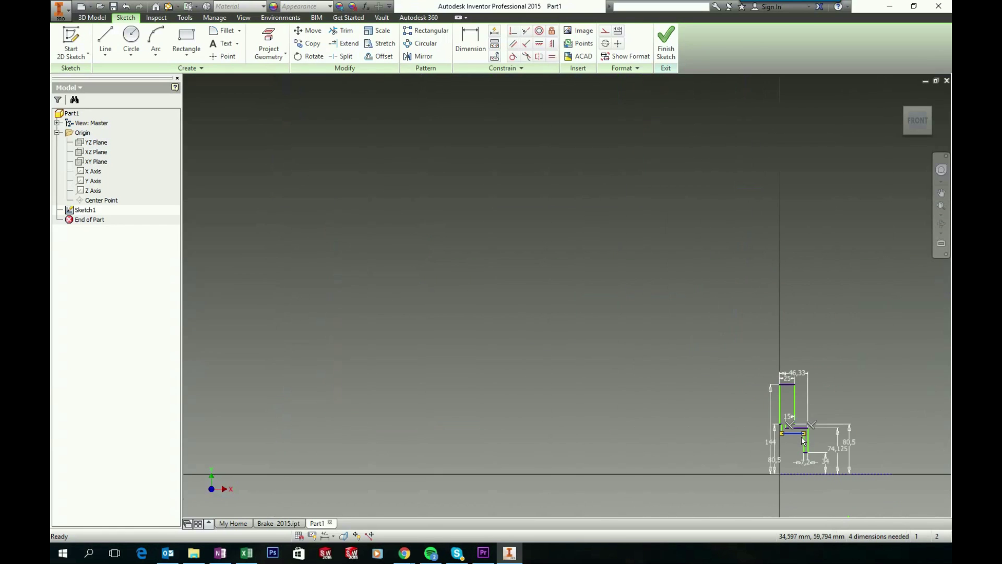
scroll(801, 437, "up", 6)
scroll(766, 400, "up", 3)
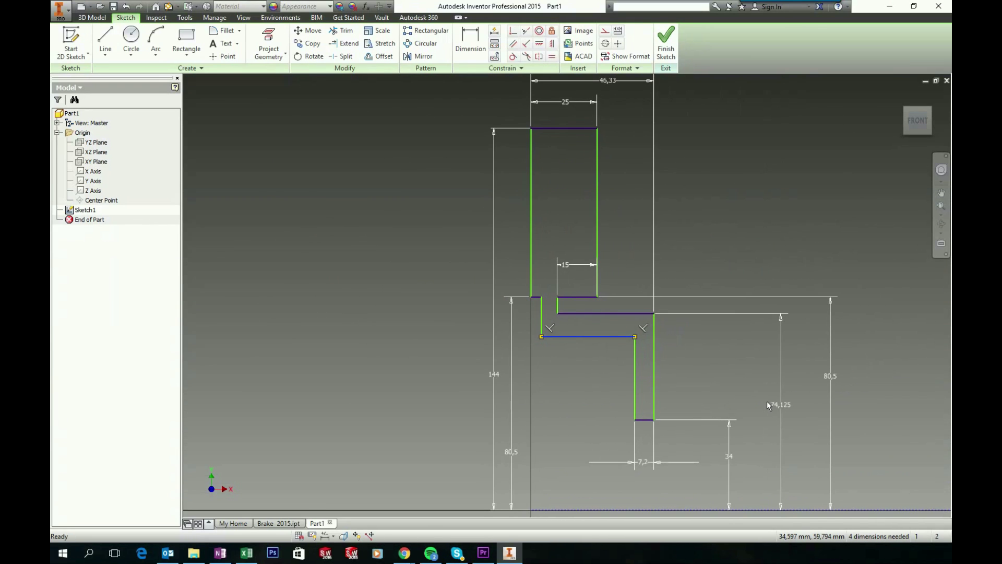
key("Escape")
Dimension the long underside edge between the small step and the leg at 67.5 mm from the construction line
left_click(472, 51)
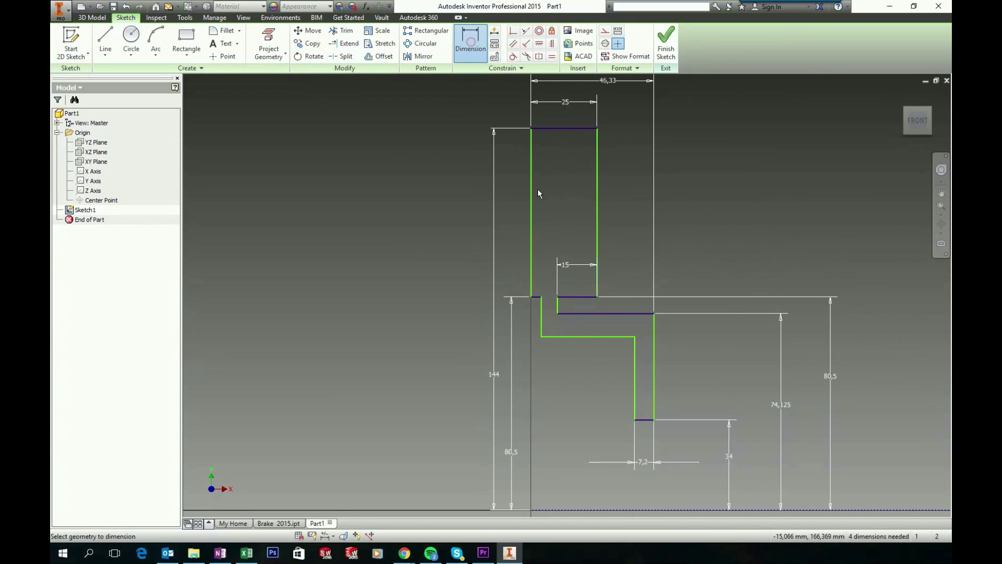
scroll(585, 334, "down", 2)
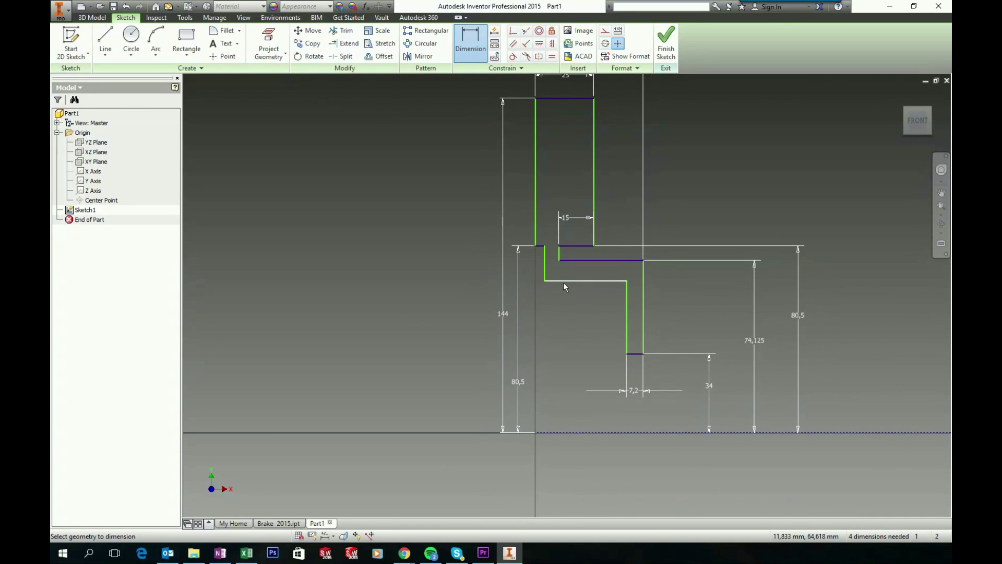
left_click(562, 281)
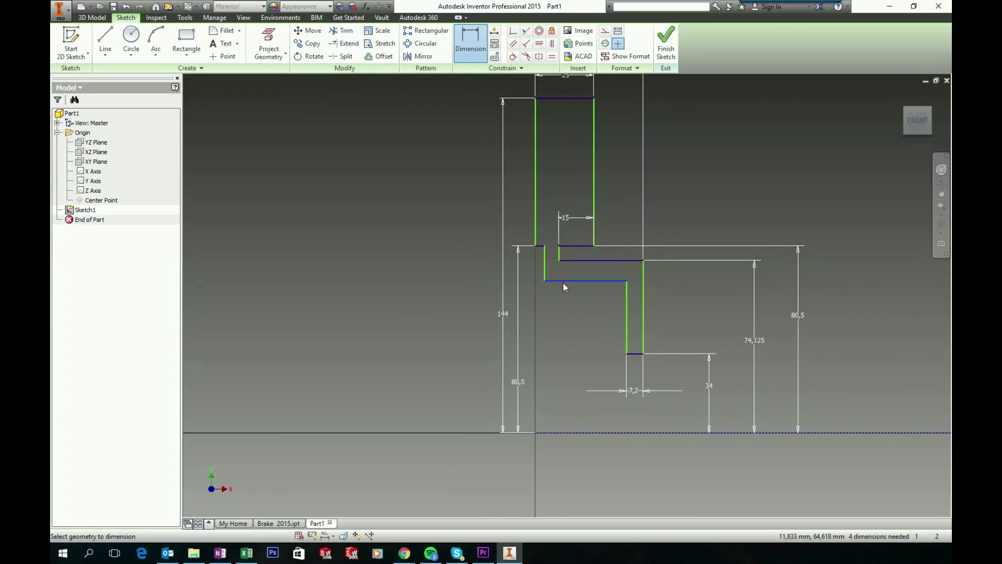
left_click(559, 433)
left_click(553, 364)
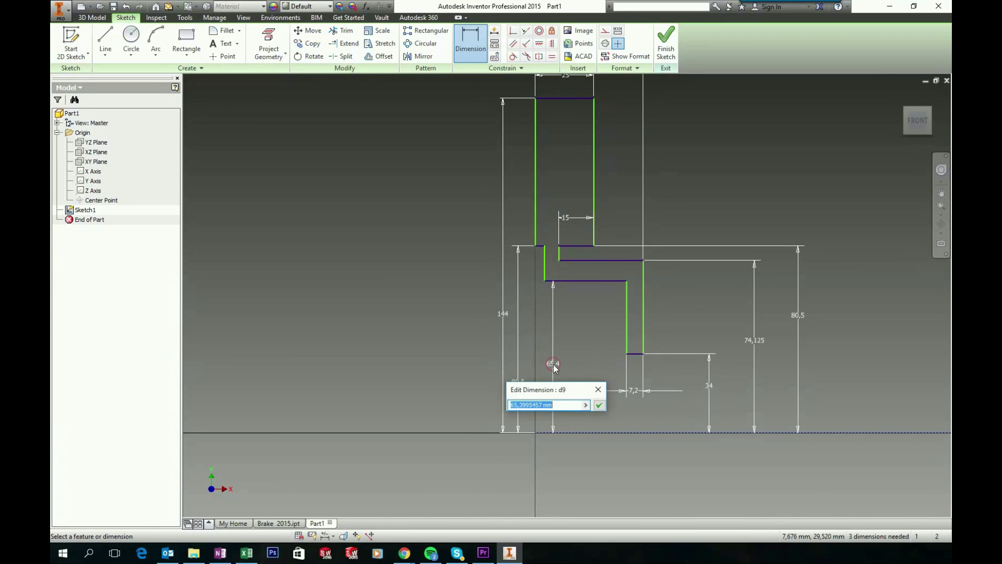
type("67,5")
key("Return")
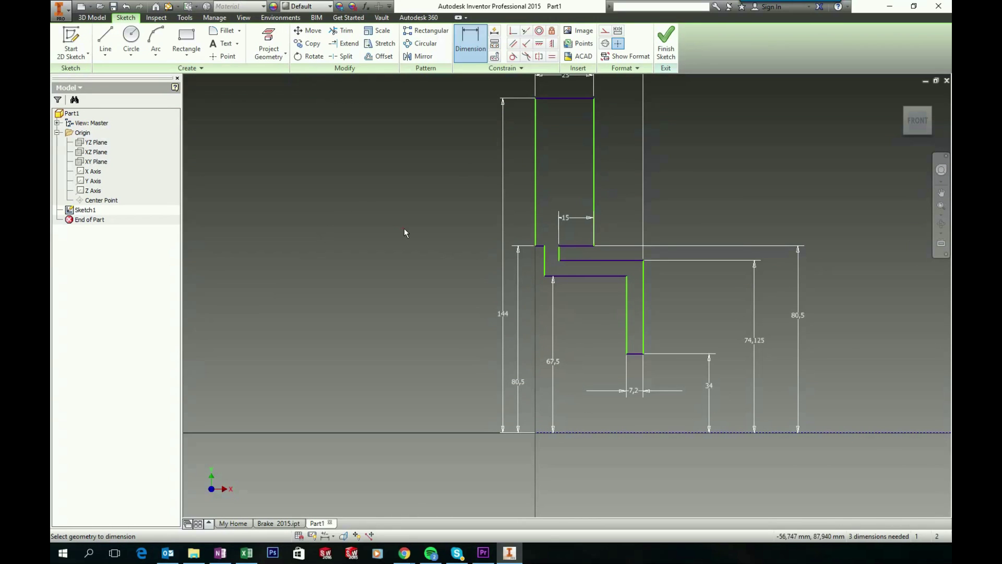
Dimension the short horizontal edge at the lower outer corner of the profile's tall section at 1 mm and end dimensioning
left_click(541, 247)
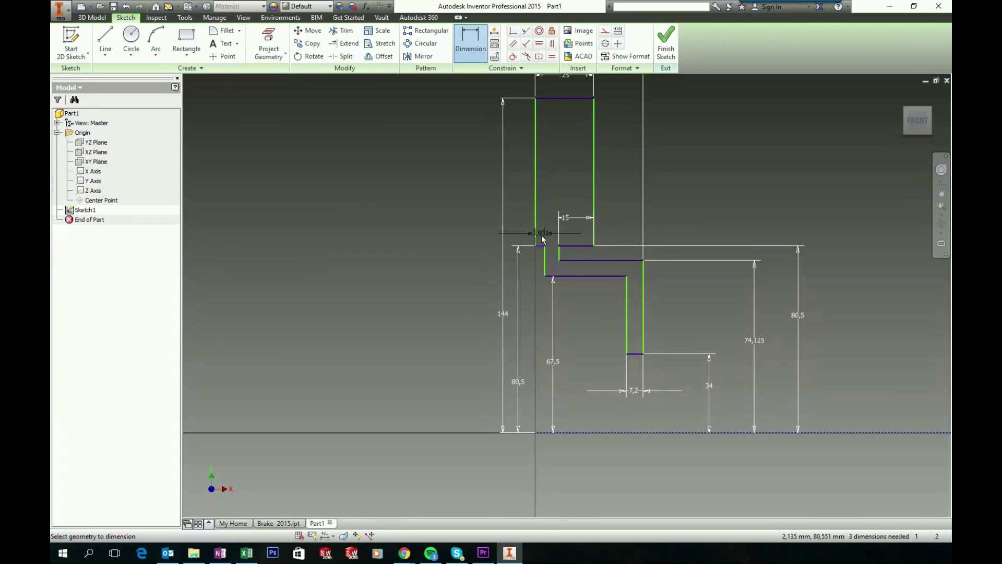
left_click(553, 173)
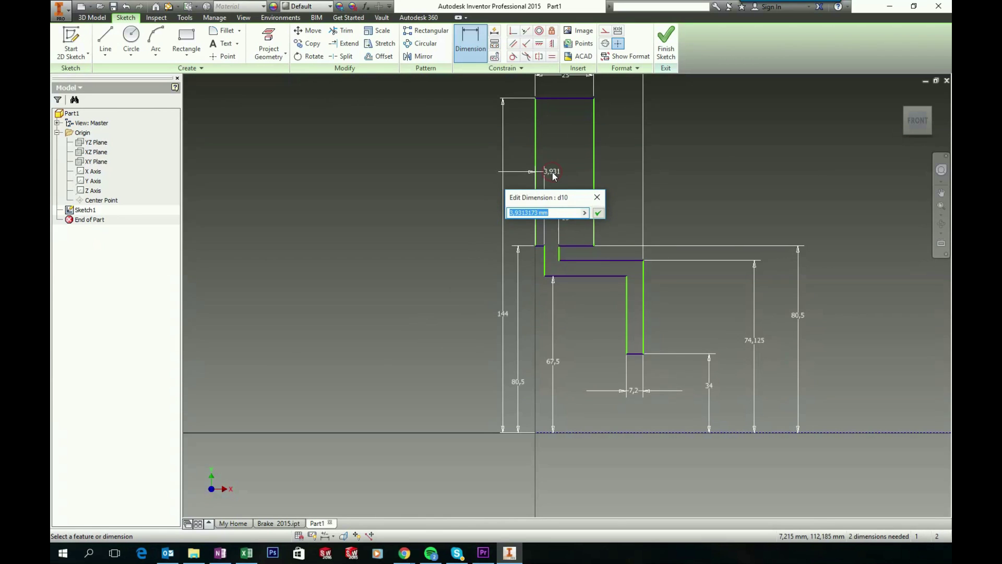
type("1")
key("Return")
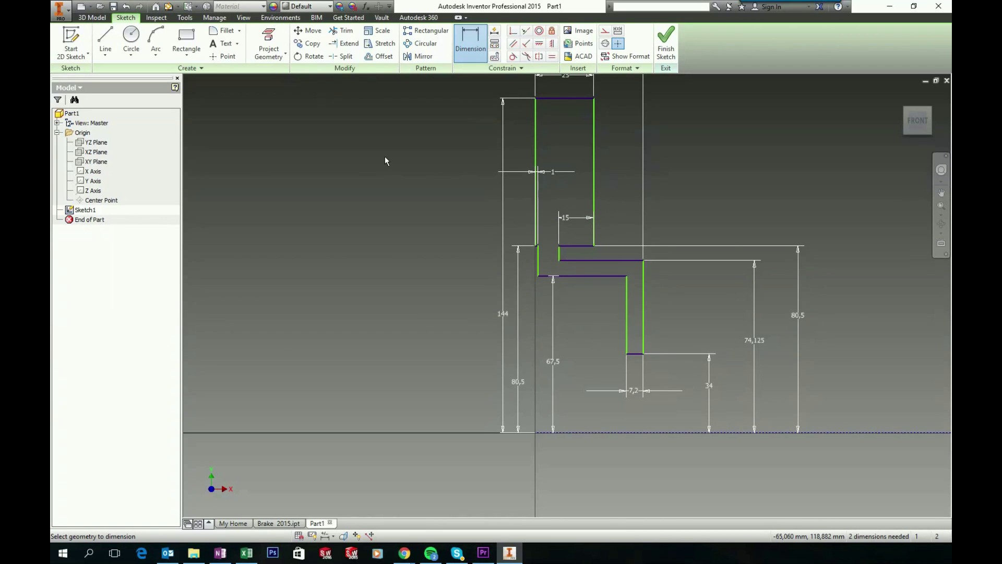
middle_click_drag(384, 155, 399, 177)
key("Escape")
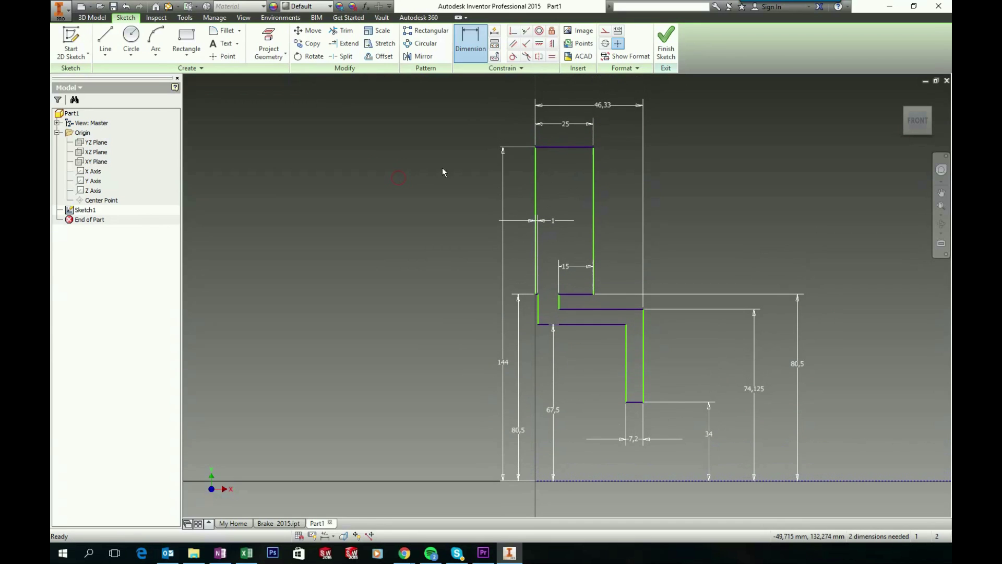
Slide the profile sideways to test its freedom, and align its upper outer corner with the origin using a Vertical constraint
left_click_drag(594, 148, 626, 147)
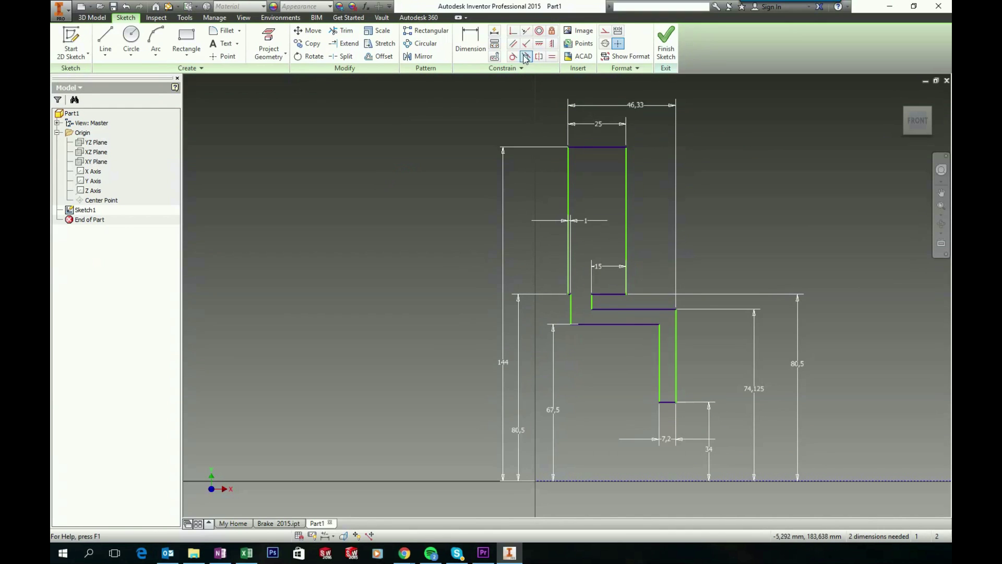
left_click(535, 481)
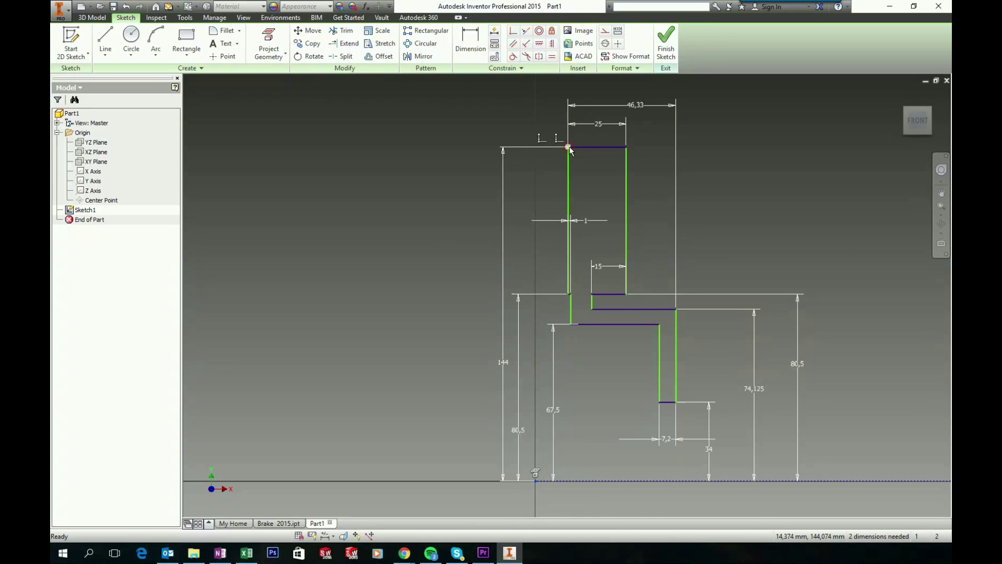
left_click(551, 46)
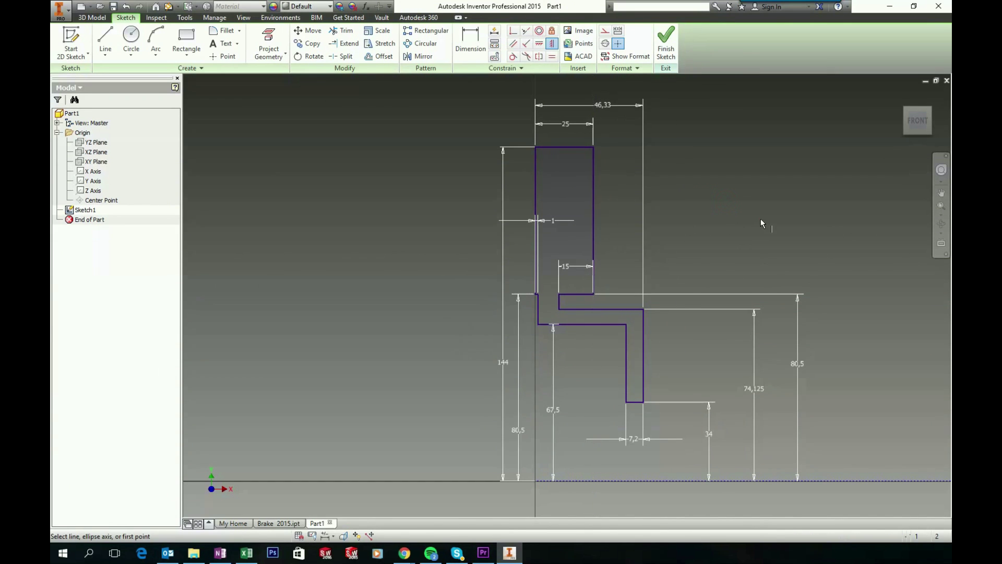
scroll(537, 223, "up", 6)
scroll(568, 282, "down", 6)
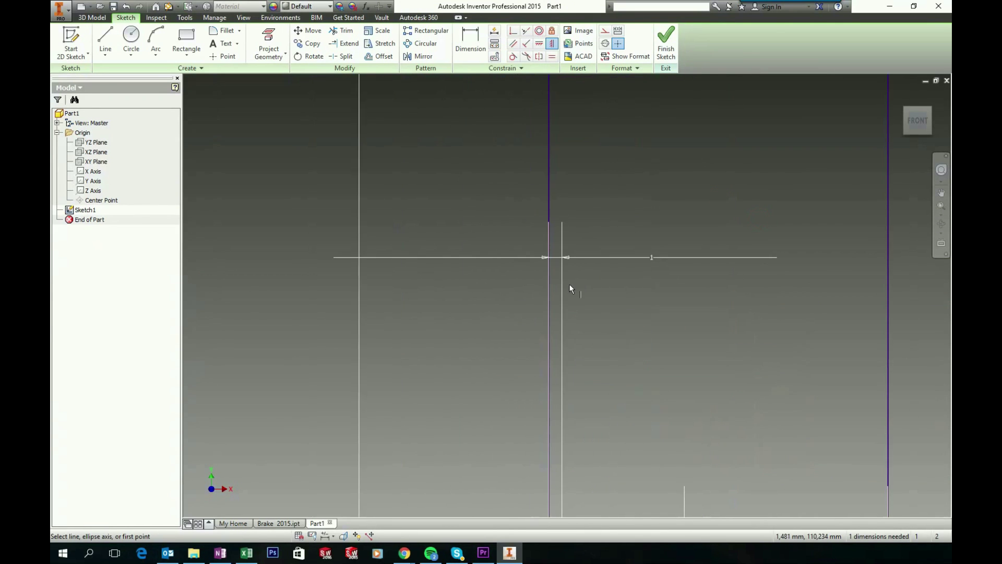
scroll(744, 216, "down", 2)
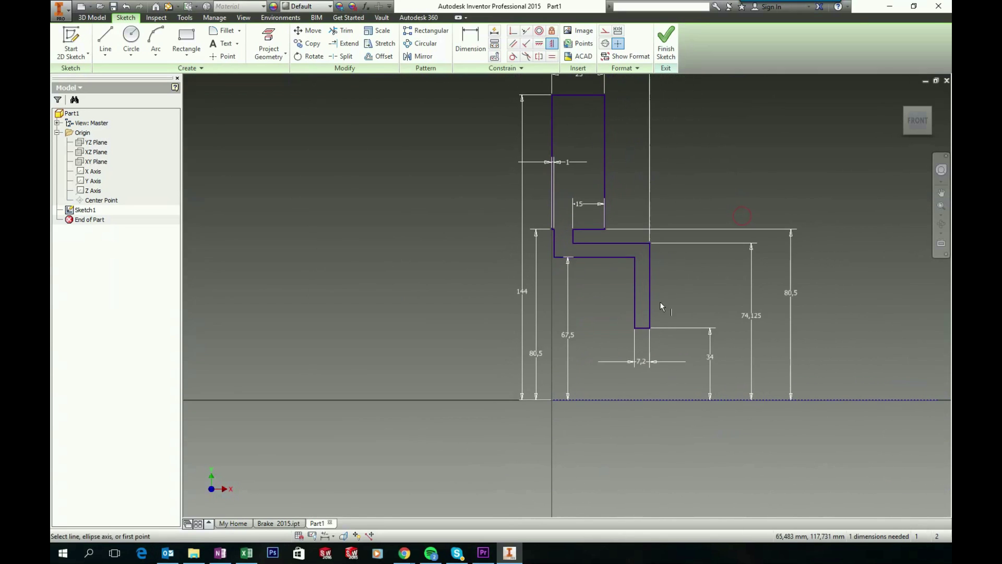
left_click(683, 407)
left_click(652, 429)
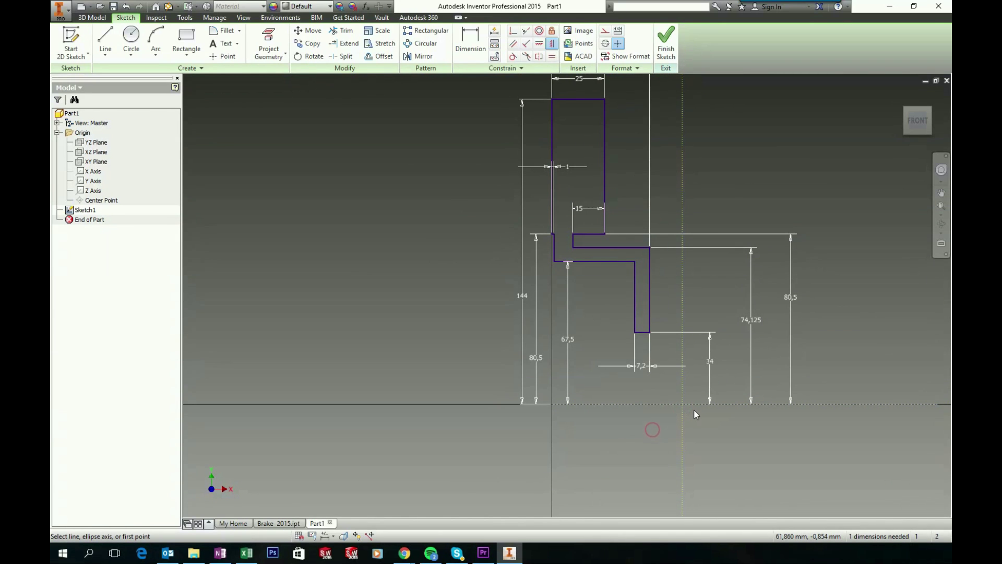
left_click(868, 206)
key("Escape")
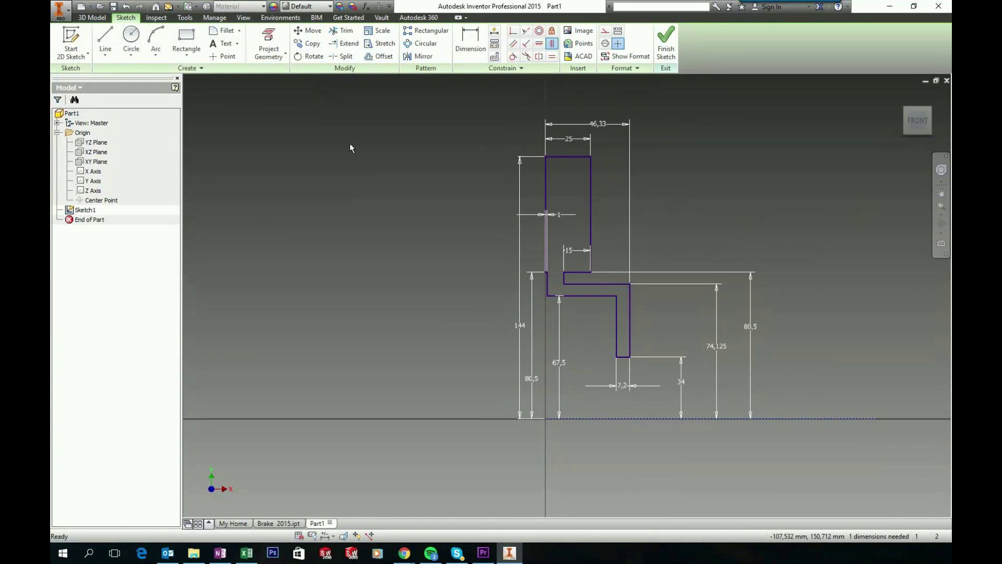
scroll(673, 201, "down", 2)
scroll(715, 199, "up", 3)
left_click(704, 184)
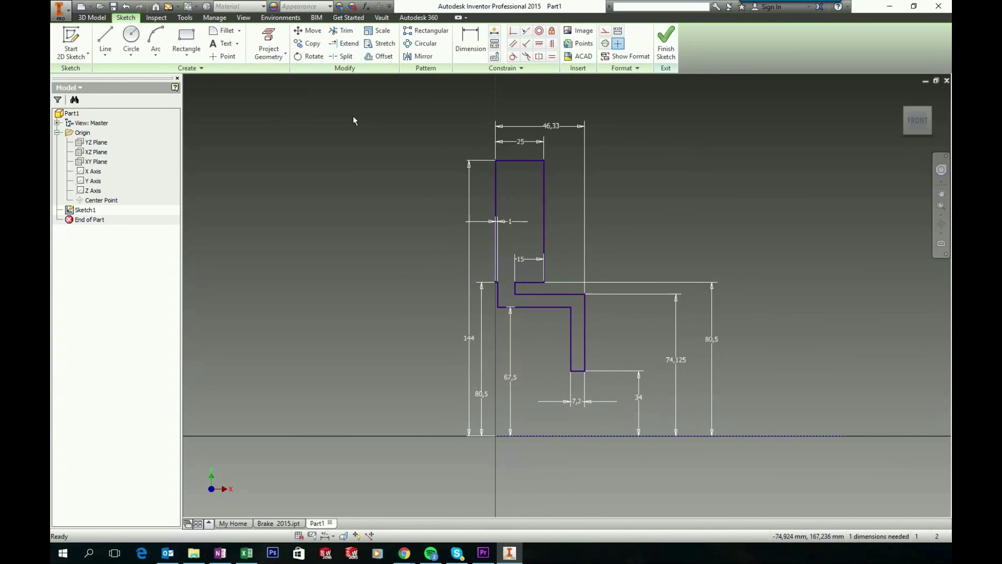
Revolve the closed stepped profile a full turn about the construction line as a solid
left_click(92, 18)
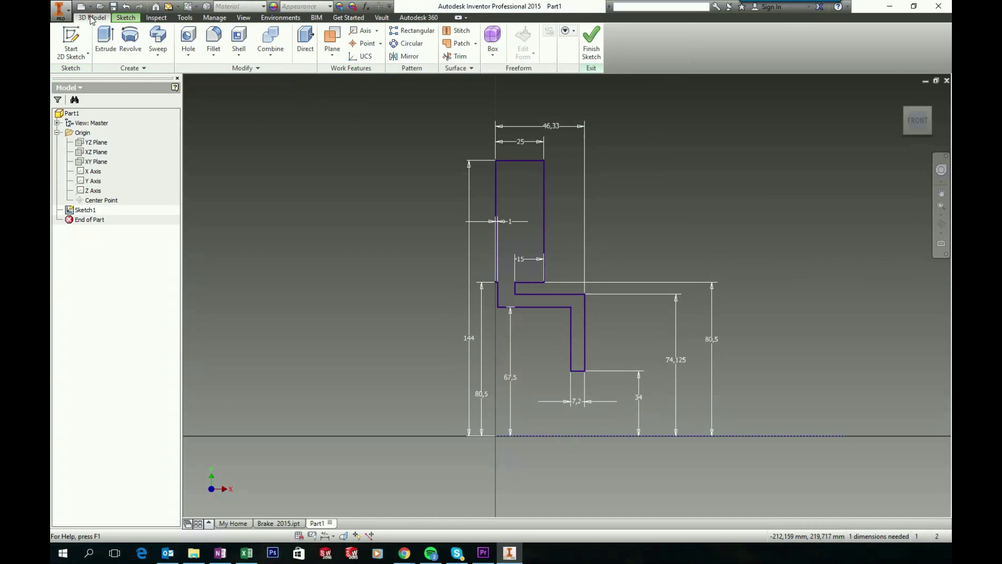
left_click(137, 49)
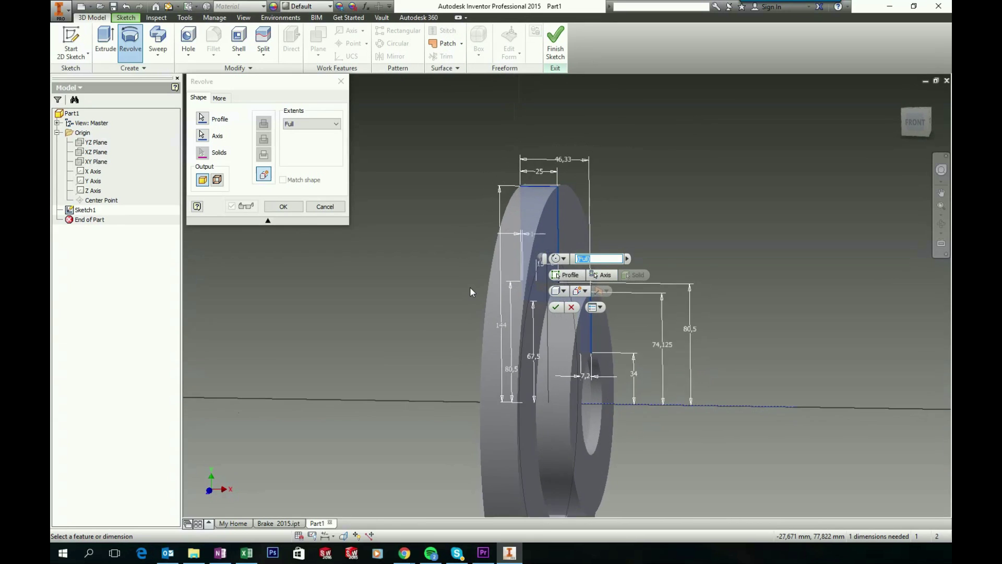
left_click(556, 309)
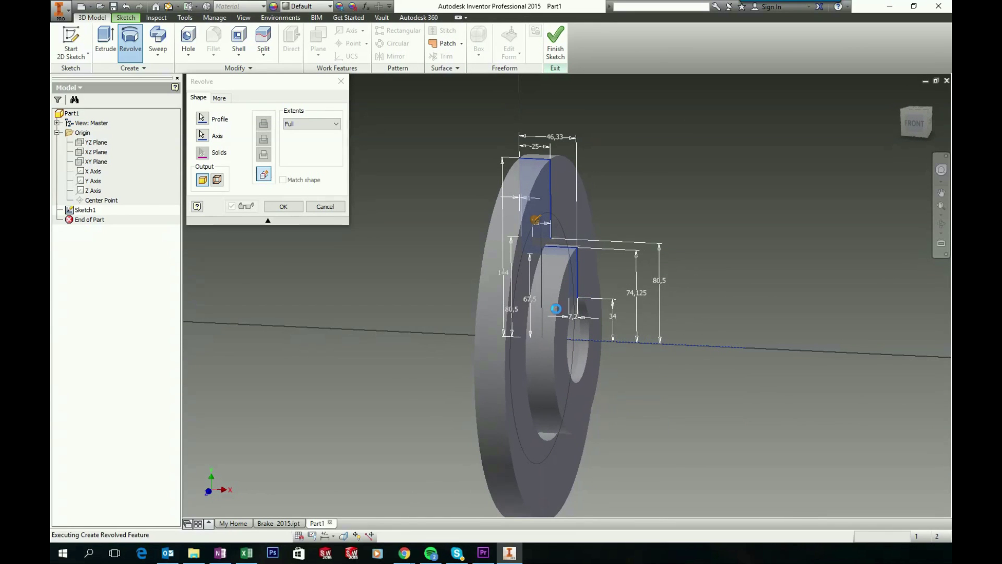
Set the model's visual style to Shaded with Edges
middle_click_drag(687, 199, 468, 121, "shift")
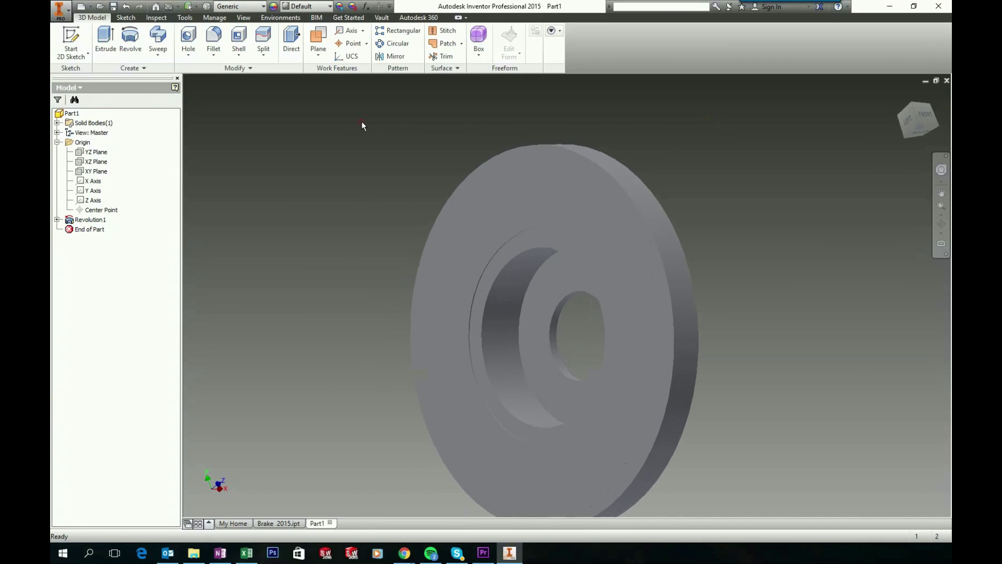
left_click_drag(361, 121, 357, 156)
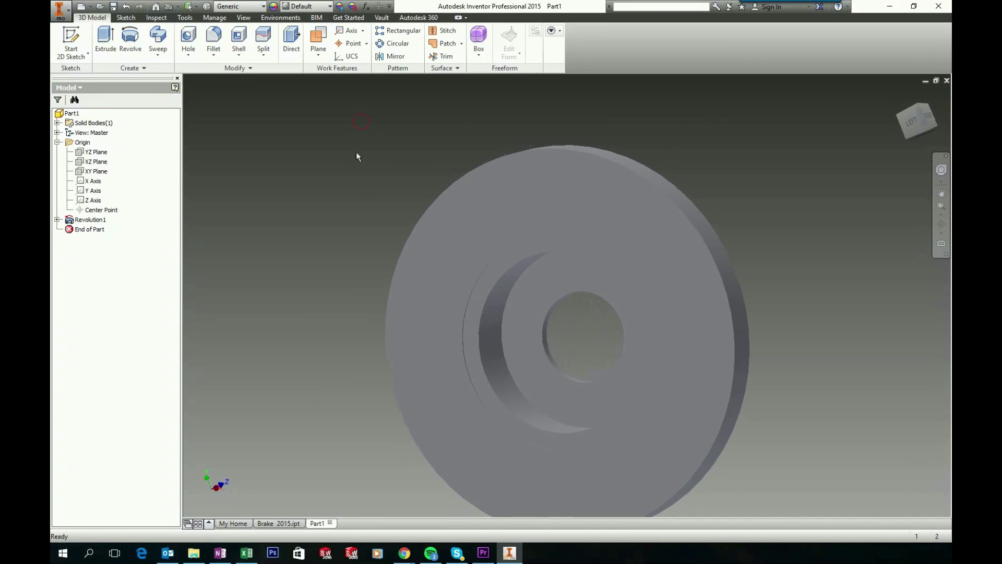
left_click(244, 17)
left_click(173, 57)
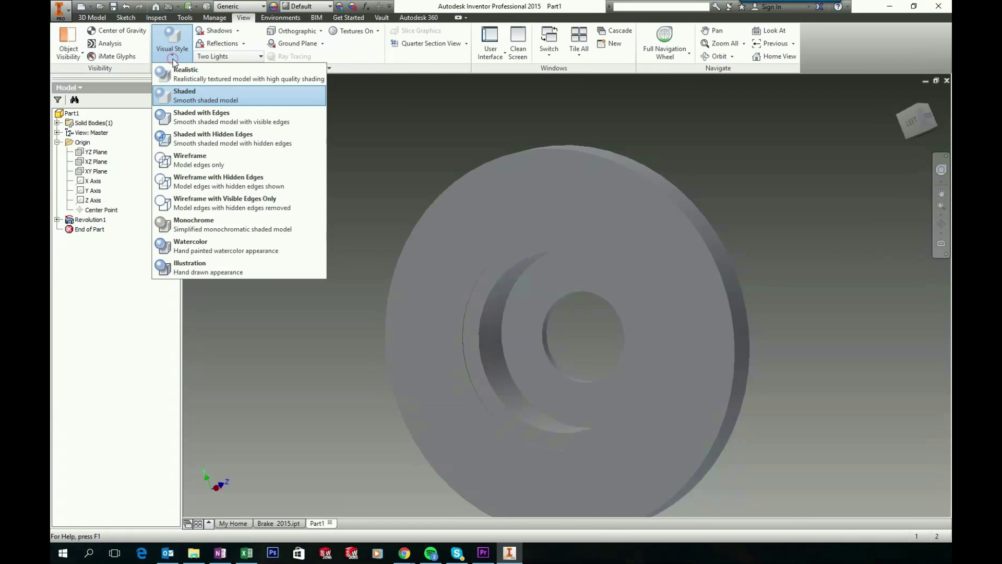
left_click(199, 114)
left_click_drag(354, 129, 797, 173)
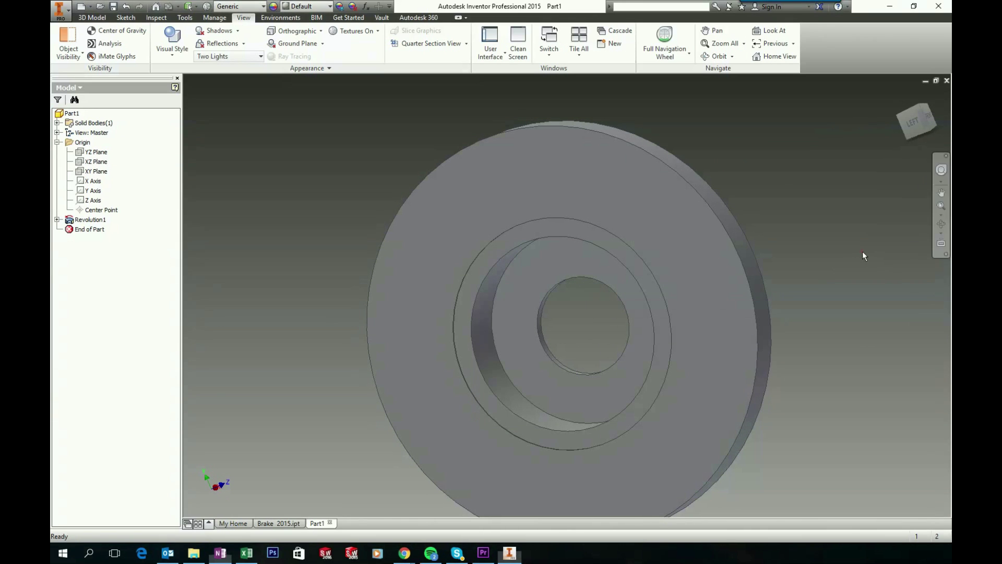
Start a new sketch on the XY Plane through the revolved disc
mouse_move(862, 252)
left_mouse_down()
mouse_move(640, 113)
mouse_move(464, 109)
left_mouse_up()
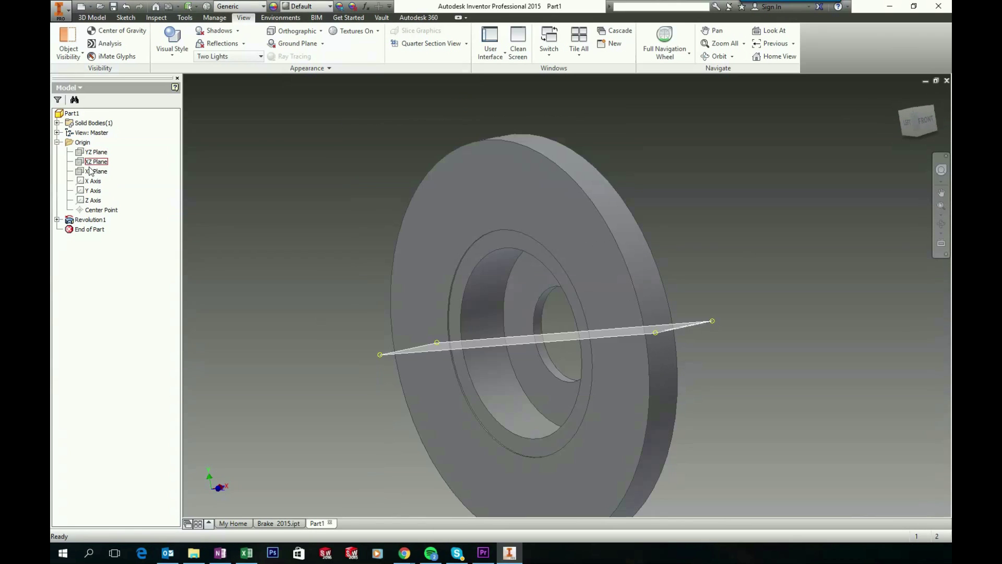
left_click(91, 172)
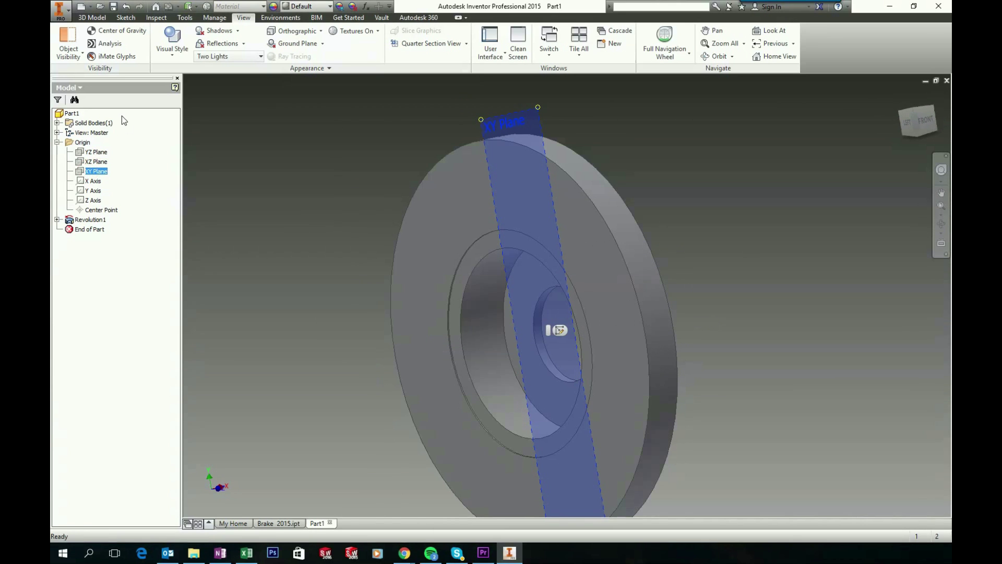
right_click(103, 172)
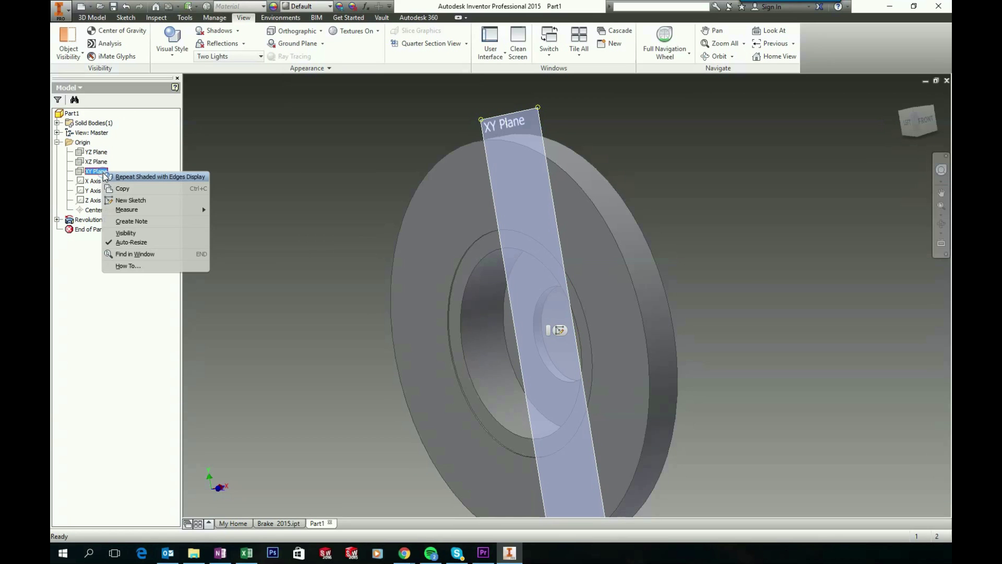
left_click(139, 202)
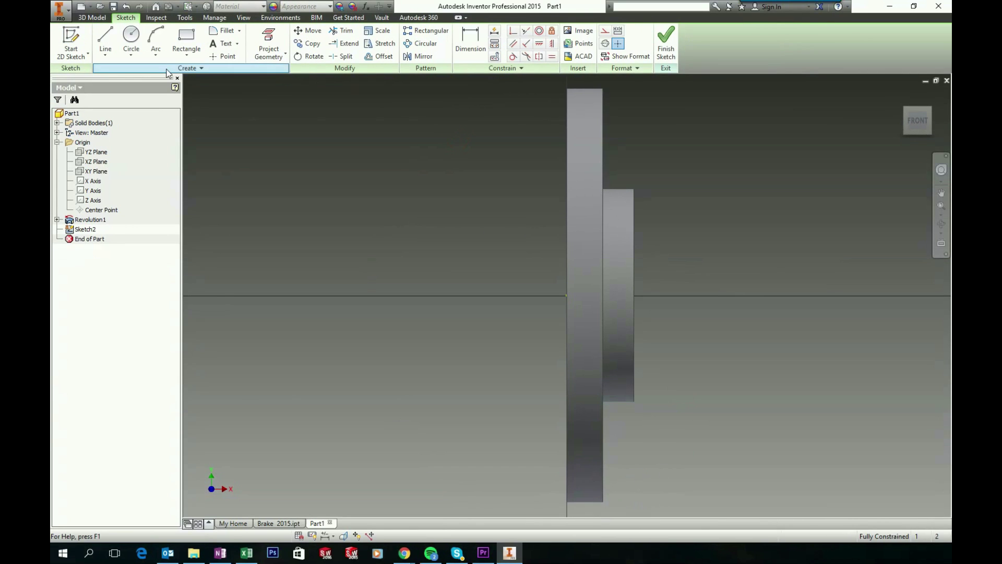
Draw a rectangle about 24 mm tall across the disc's upper rim and stretch its edge out past the flat face opposite the hub
left_click(187, 43)
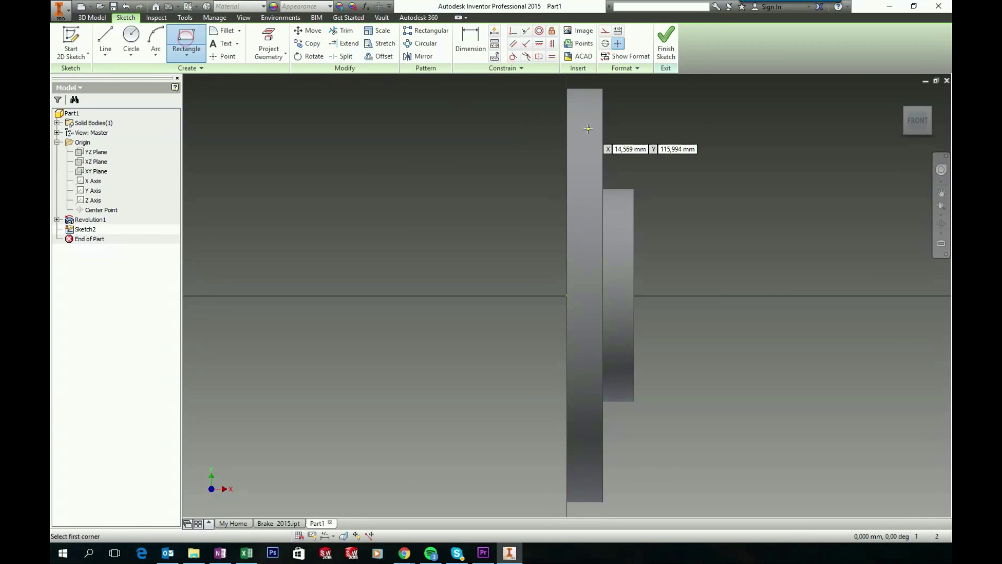
scroll(600, 136, "up", 3)
scroll(588, 116, "up", 1)
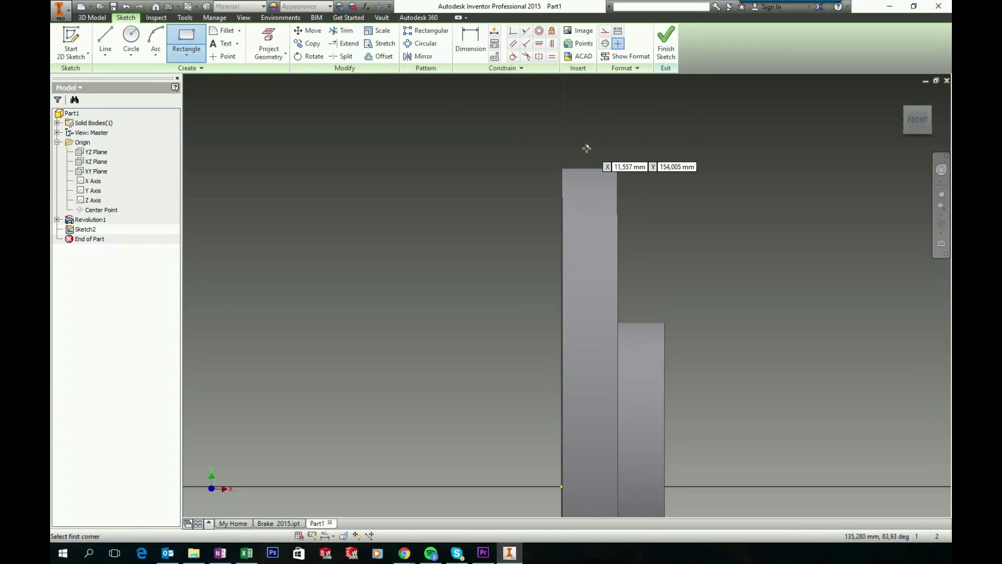
left_click(577, 147)
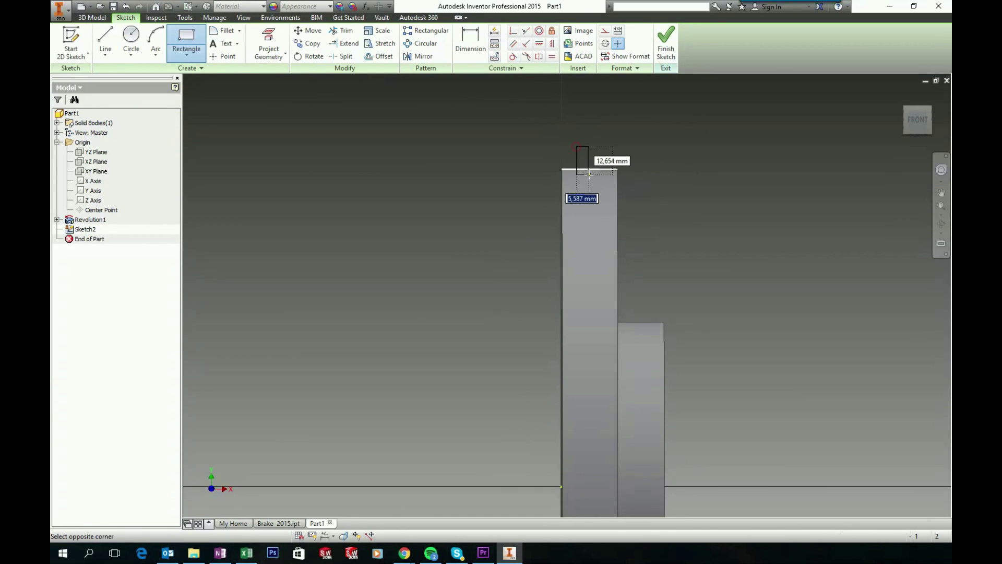
left_click(604, 199)
key("Escape")
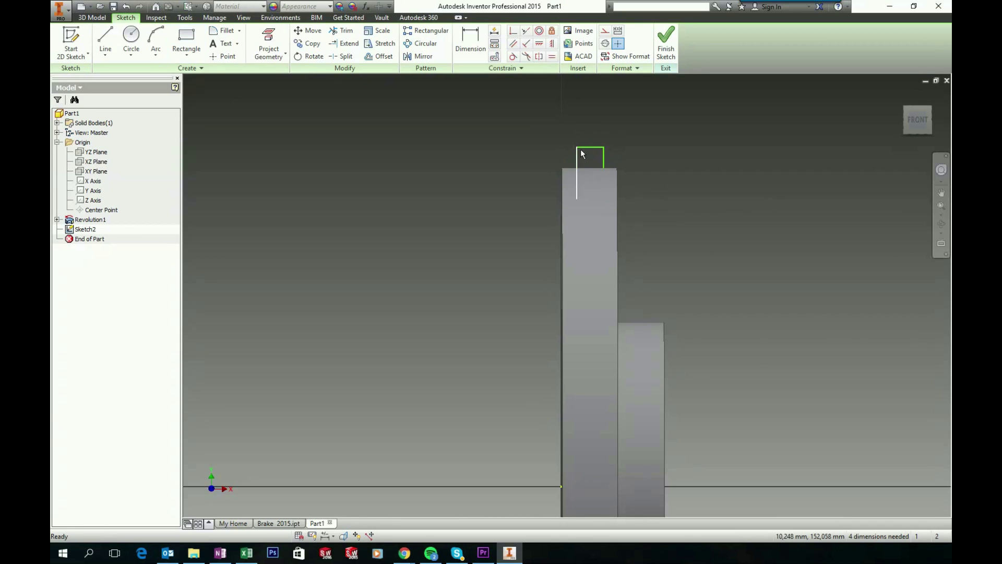
left_click_drag(577, 154, 540, 155)
left_click(477, 151)
Dimension the gap between the rectangle's hub-side edge and the disc's hub-side face at 7.5 mm
left_click(470, 41)
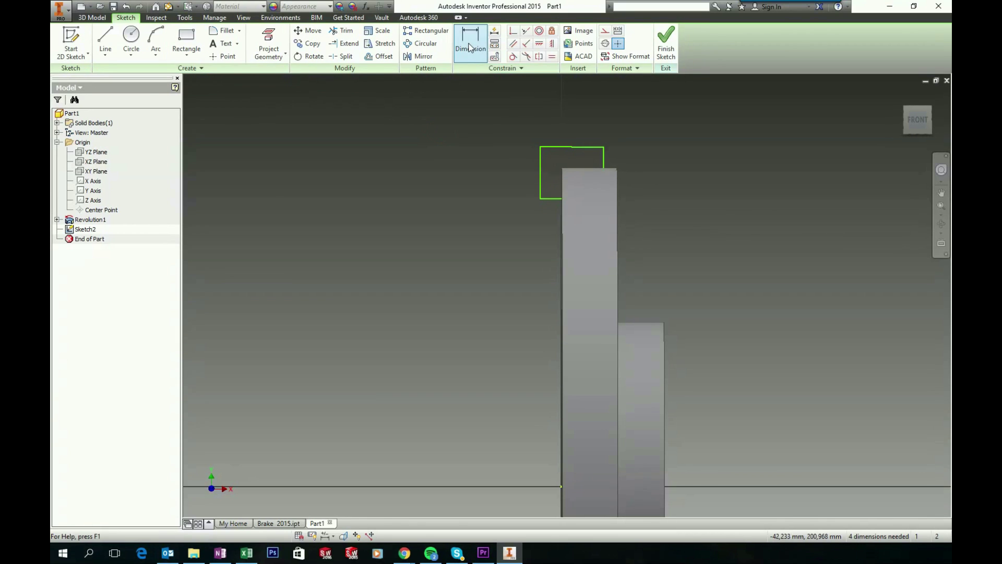
left_click(618, 188)
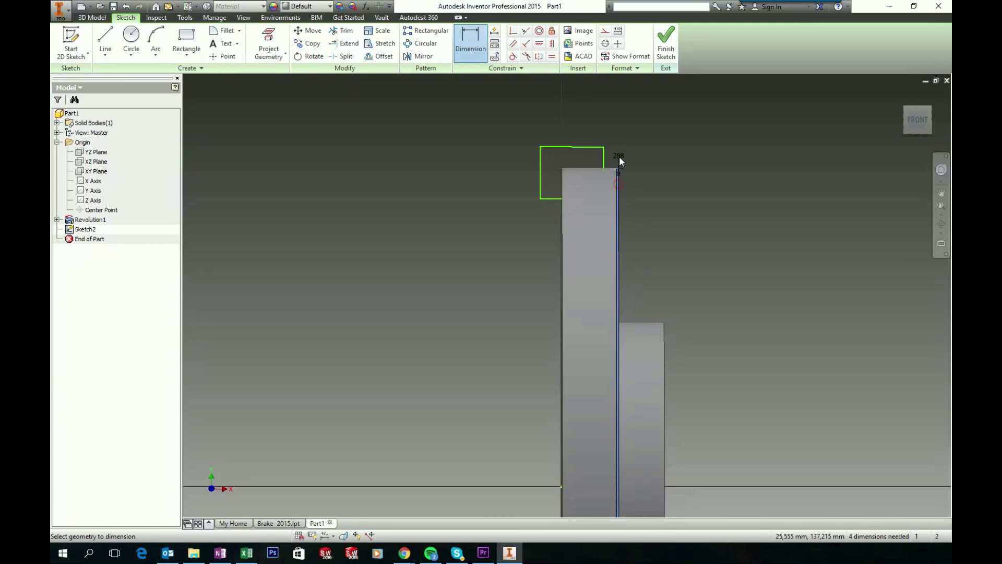
left_click(605, 156)
left_click(612, 107)
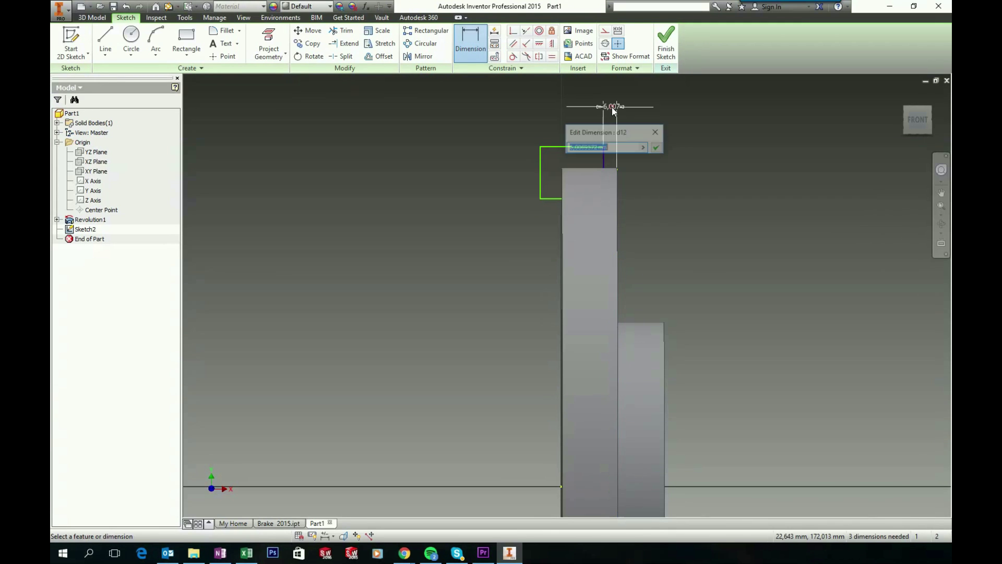
type("7,")
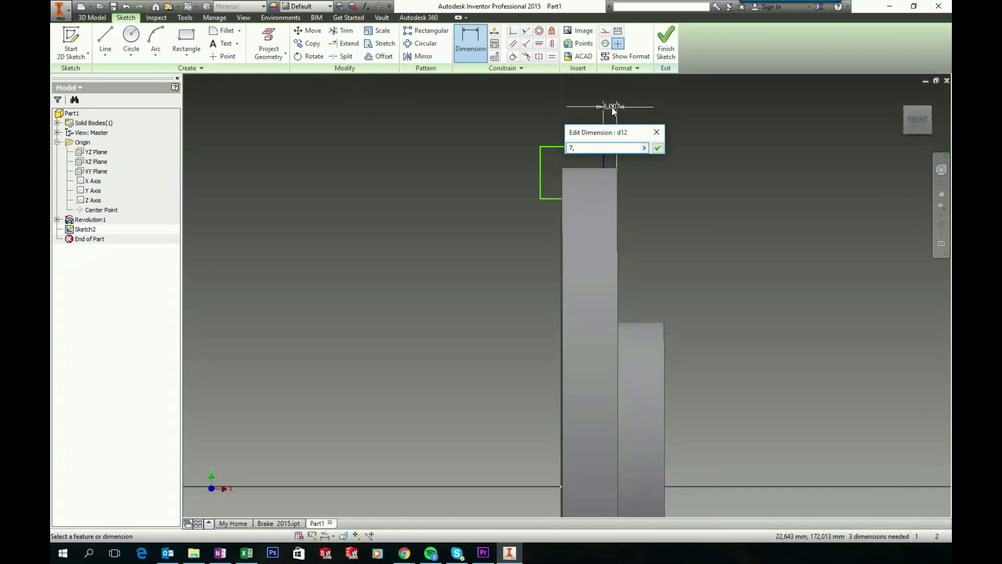
type("5")
key("Return")
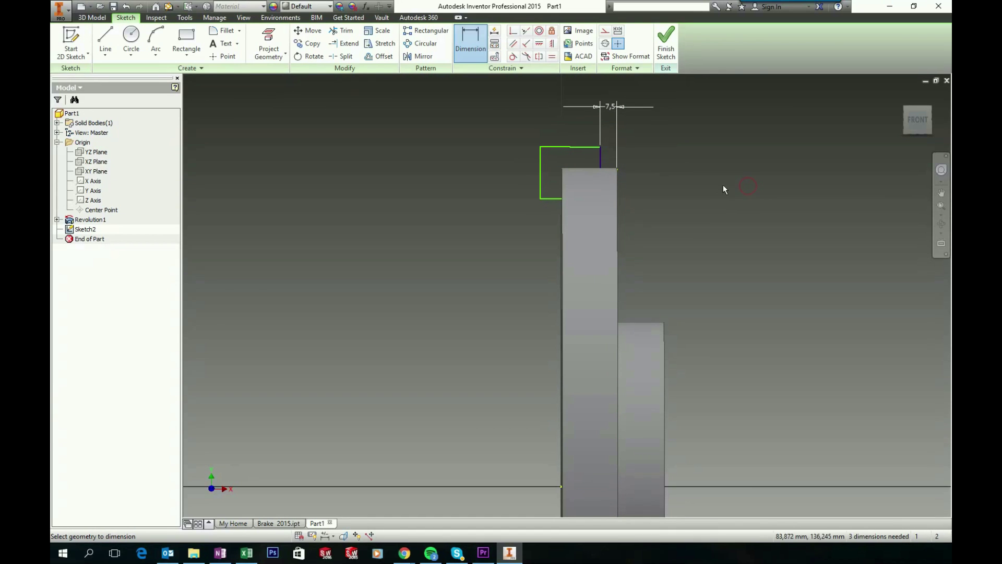
Dimension the rectangle's width at 10 mm
left_click(581, 148)
left_click(580, 130)
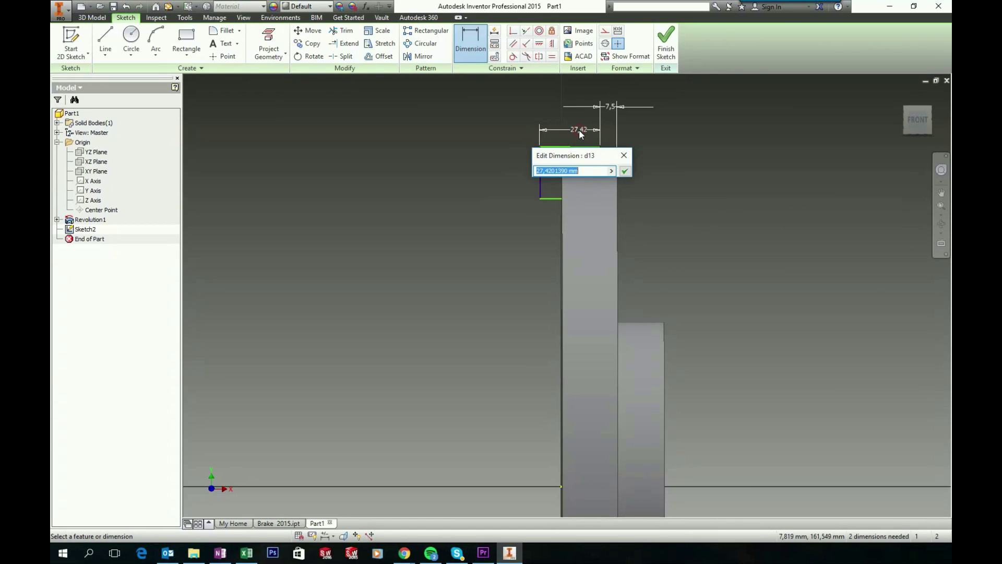
key("Return")
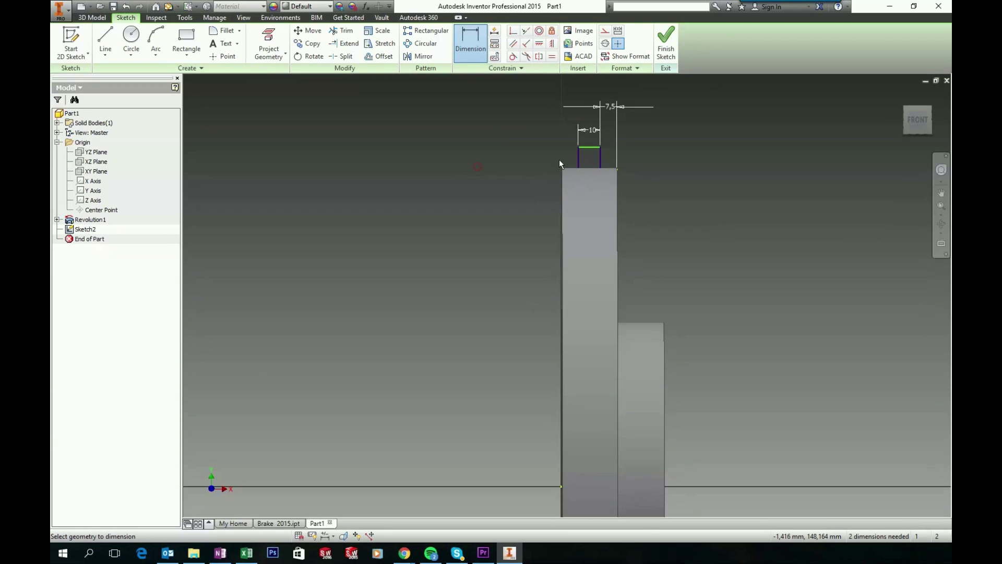
Dimension the rectangle's height along its side edge at 22 mm
left_click(580, 162)
left_click(488, 168)
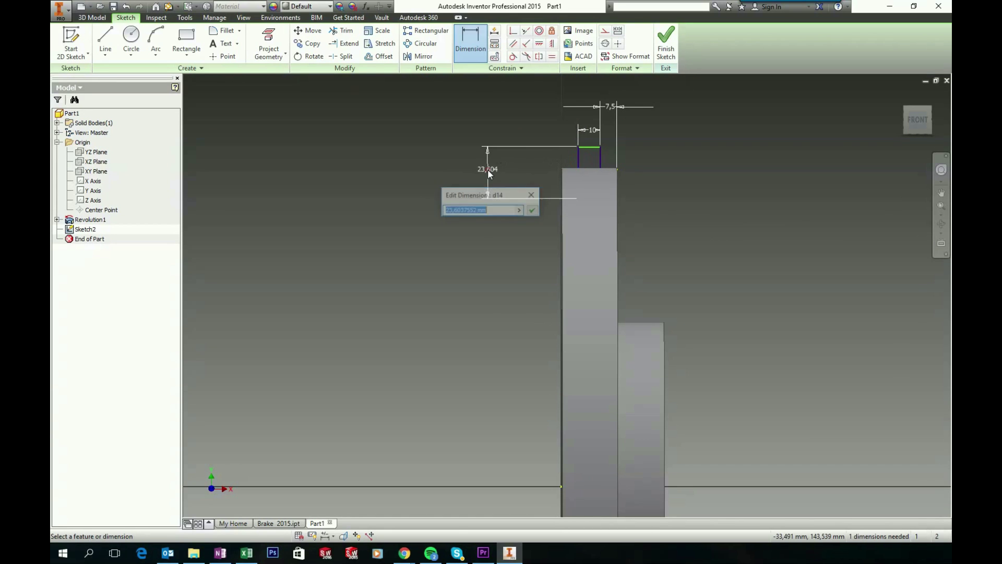
type("22")
key("Return")
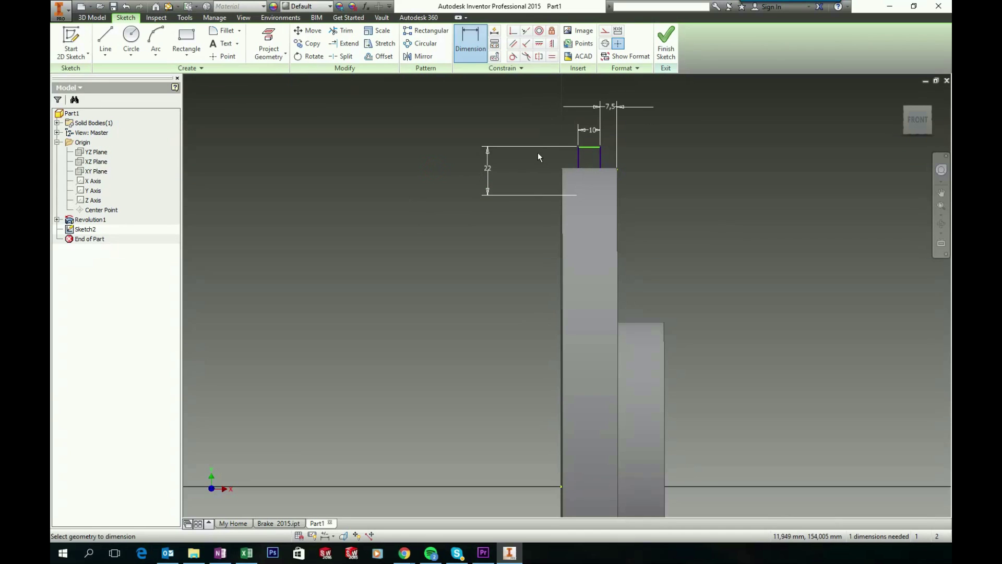
Draw a horizontal line from the origin along the disc's axis past the hub and make it a construction line
left_click(107, 42)
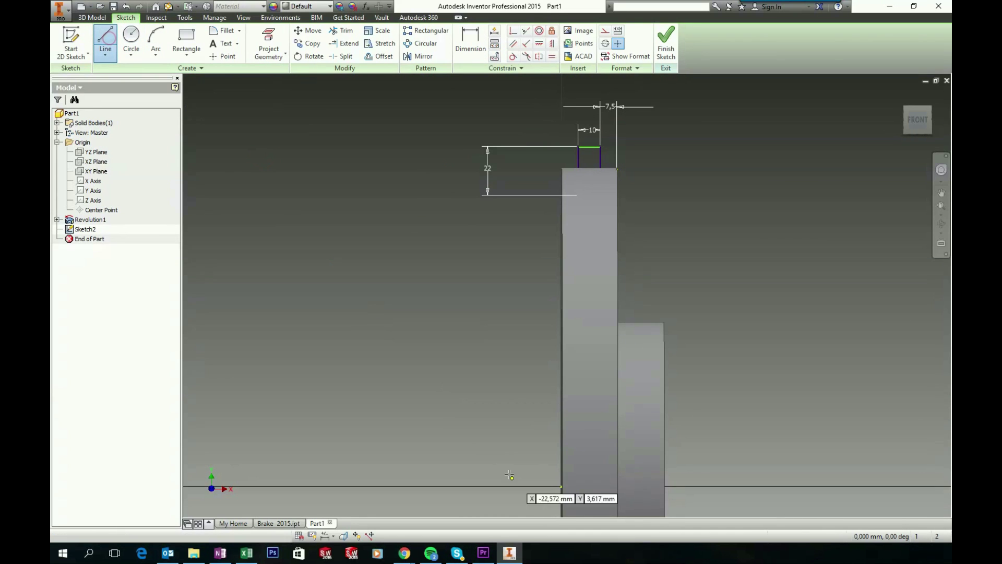
left_click(561, 486)
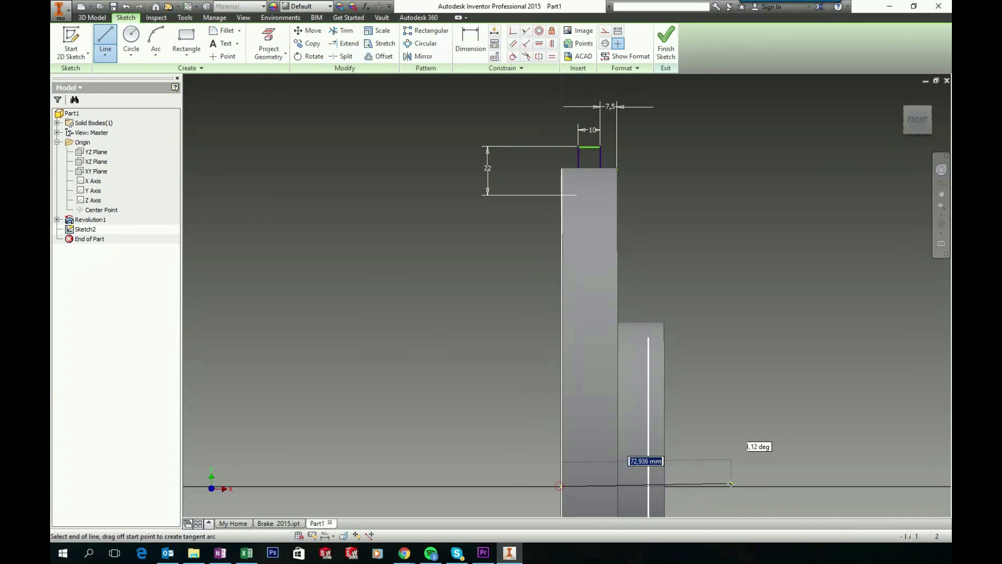
left_click(770, 486)
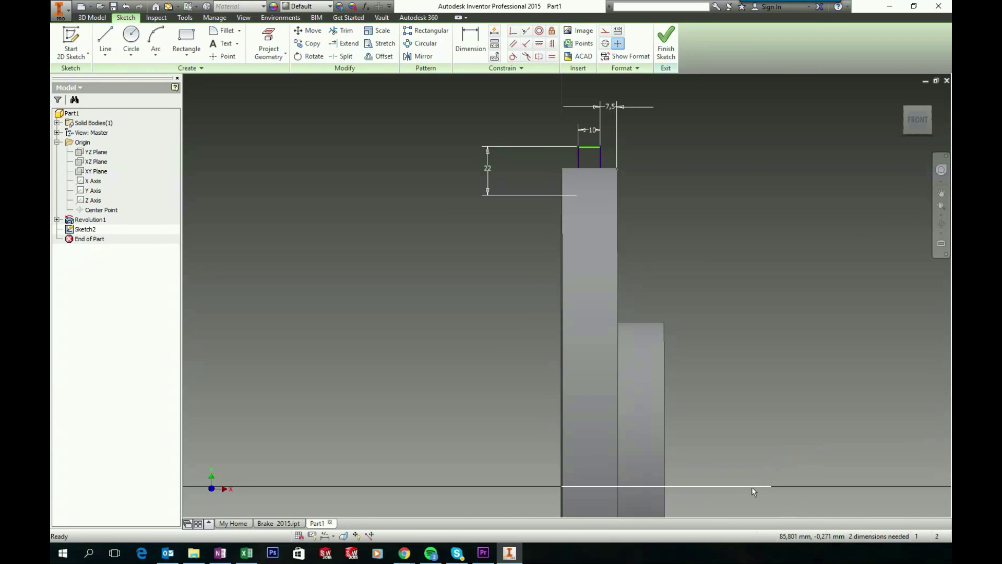
right_click(751, 486)
left_click(793, 487)
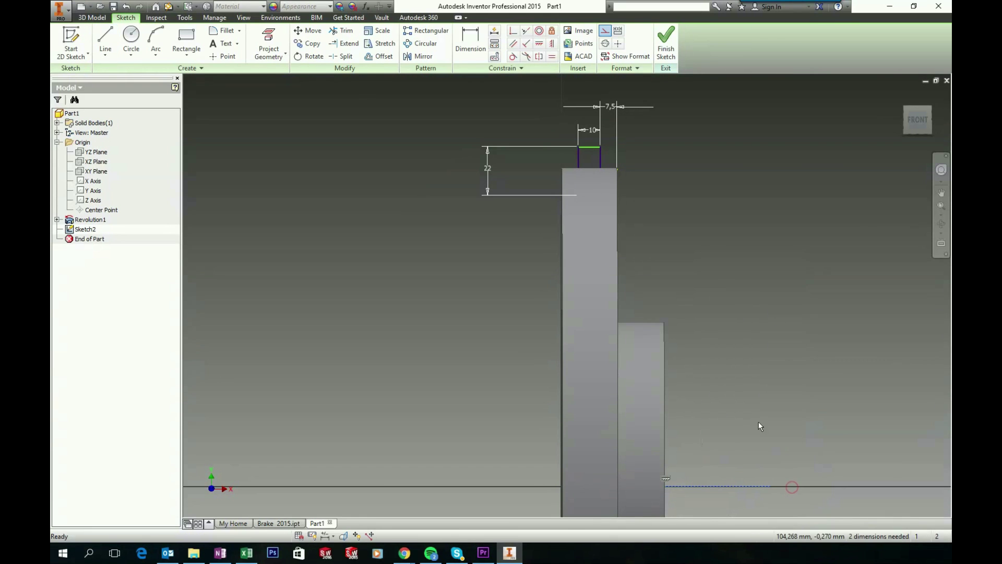
Dimension the distance between the rectangle's outer edge and the construction line at 154 mm
left_click(467, 45)
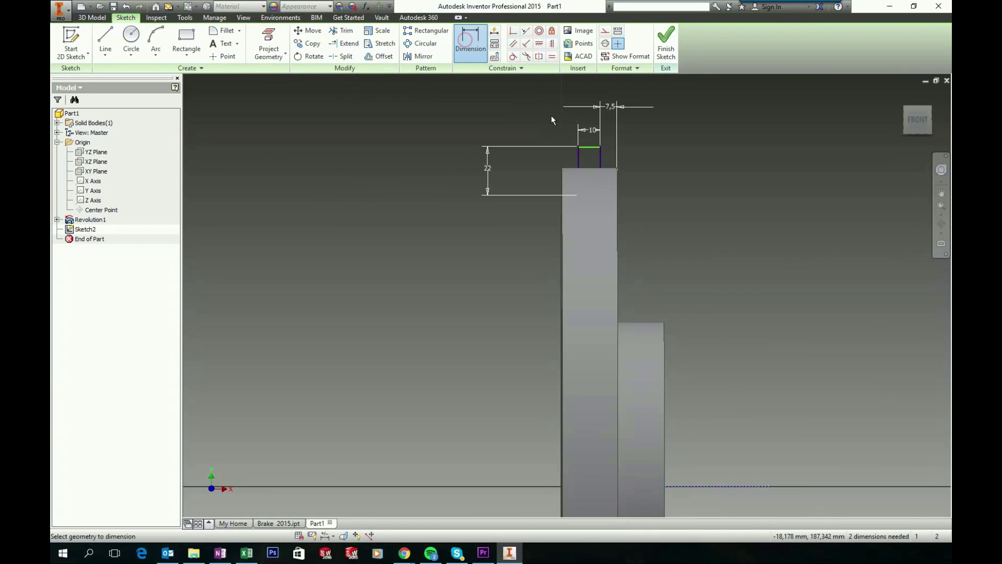
left_click(590, 149)
left_click(724, 486)
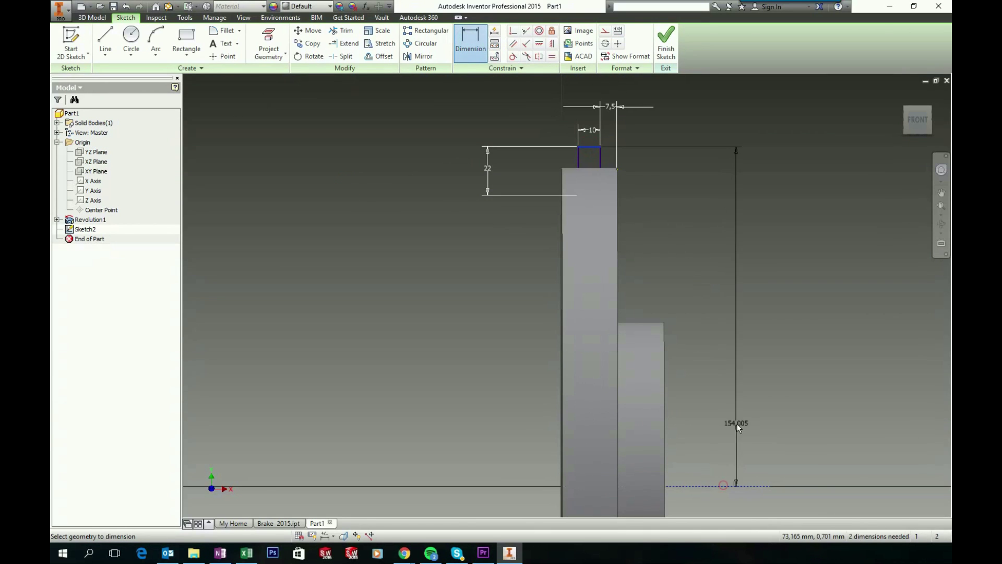
left_click(738, 353)
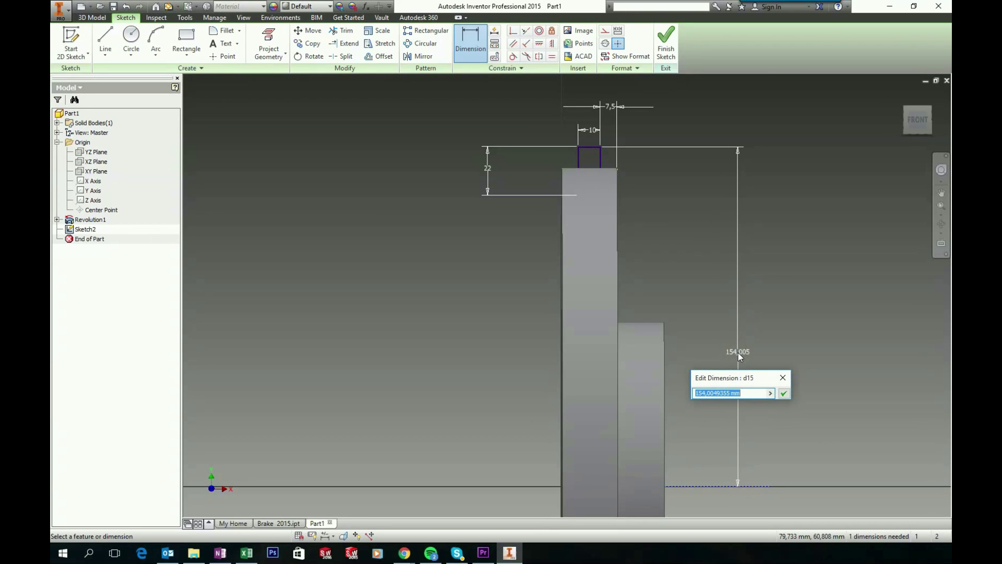
type("154")
key("Return")
Revolve the rectangle about the construction line through a 15 degree angle, symmetric to both sides of the sketch plane
mouse_move(808, 270)
middle_mouse_down("shift")
mouse_move(806, 213)
mouse_move(660, 156)
mouse_move(729, 165)
mouse_move(566, 143)
middle_mouse_up("shift")
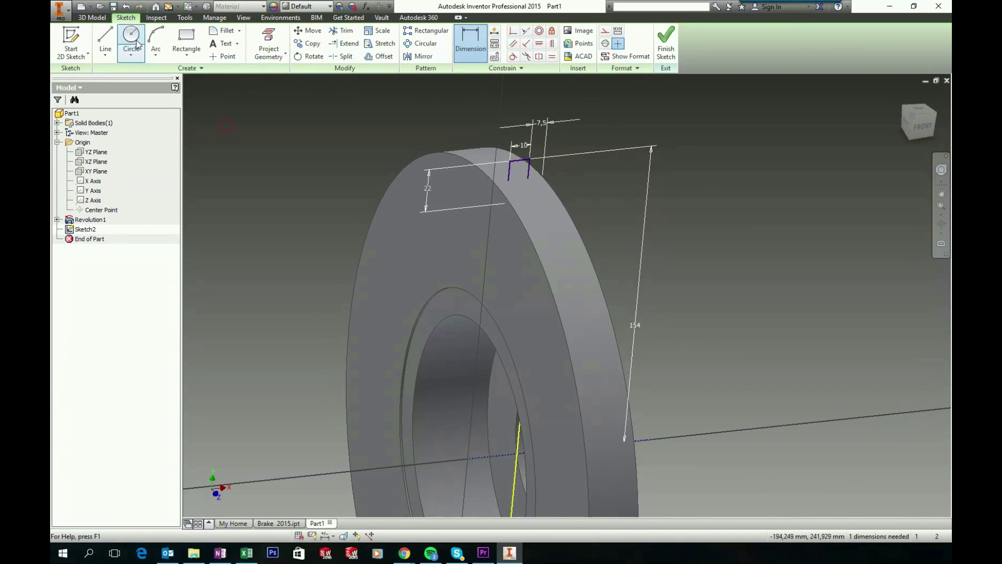
left_click(92, 17)
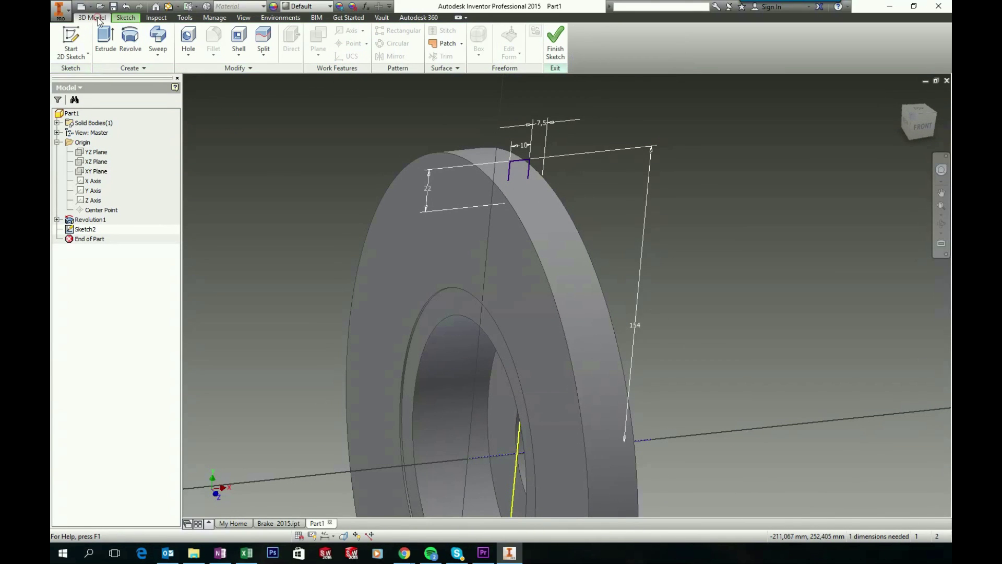
left_click(130, 48)
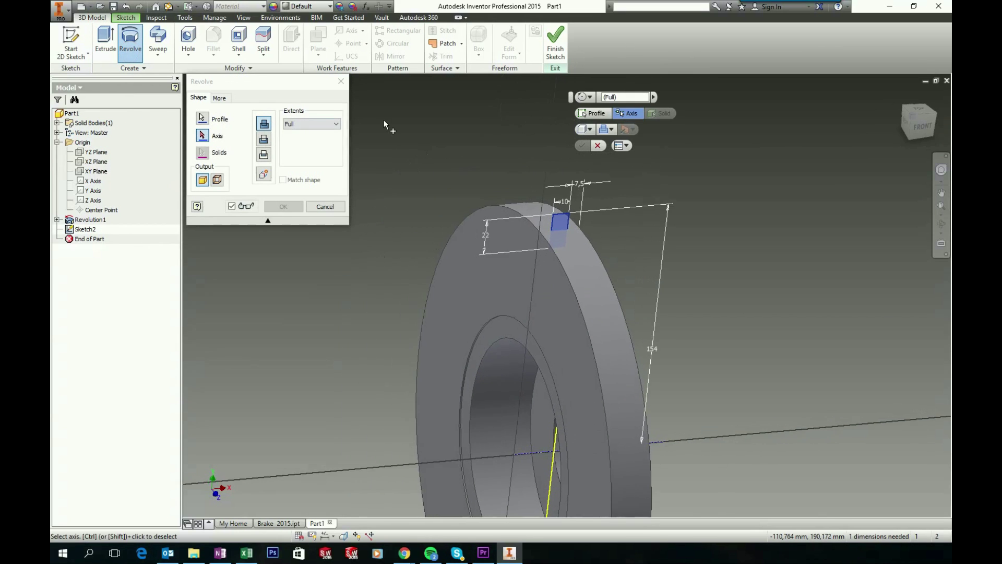
middle_click_drag(385, 125, 560, 137, "shift")
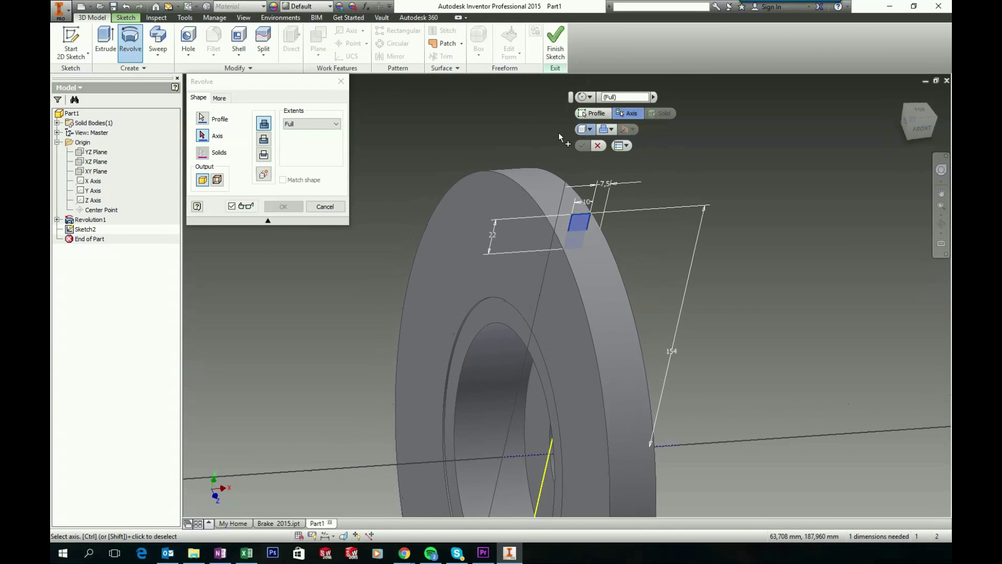
left_click(307, 128)
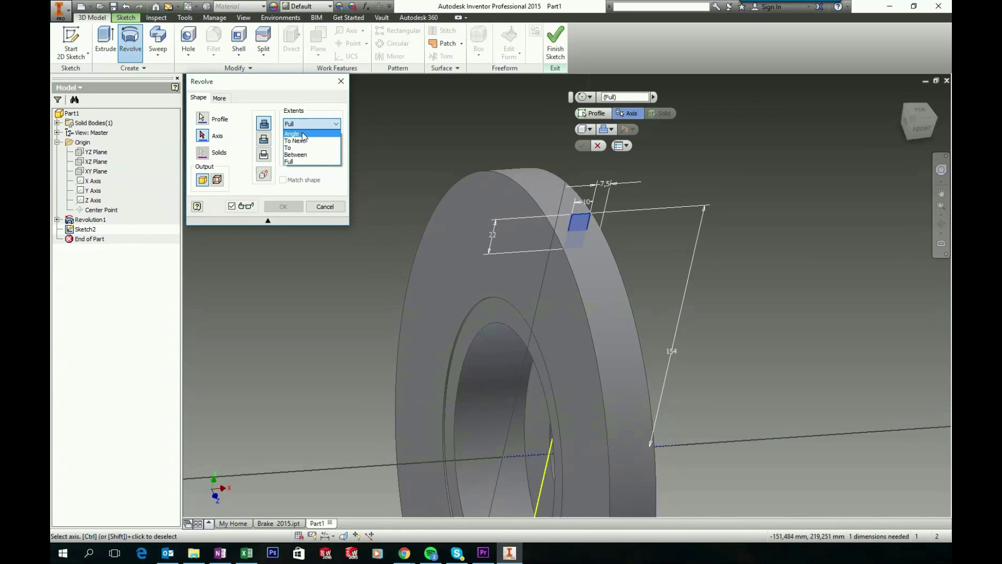
left_click(302, 134)
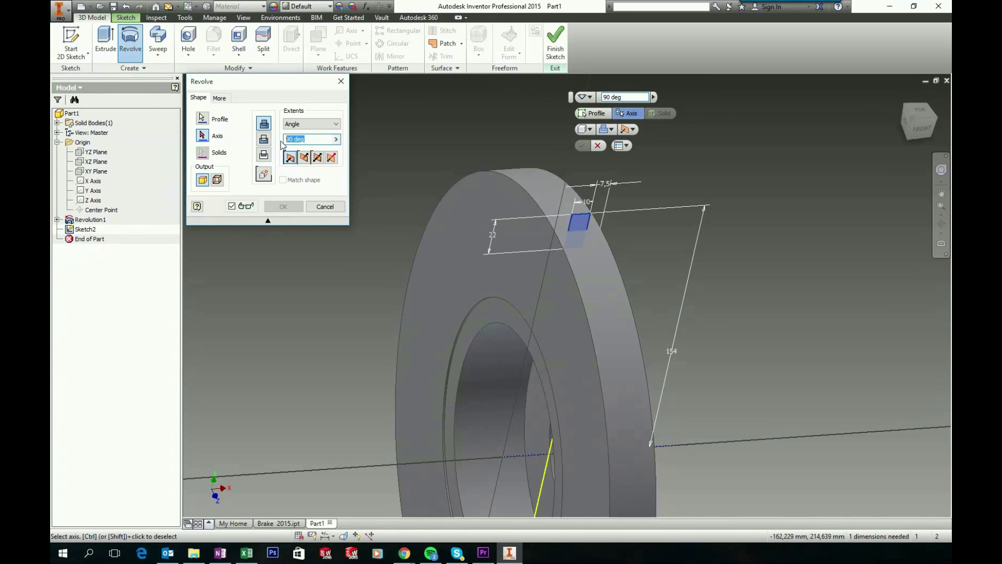
left_click(319, 161)
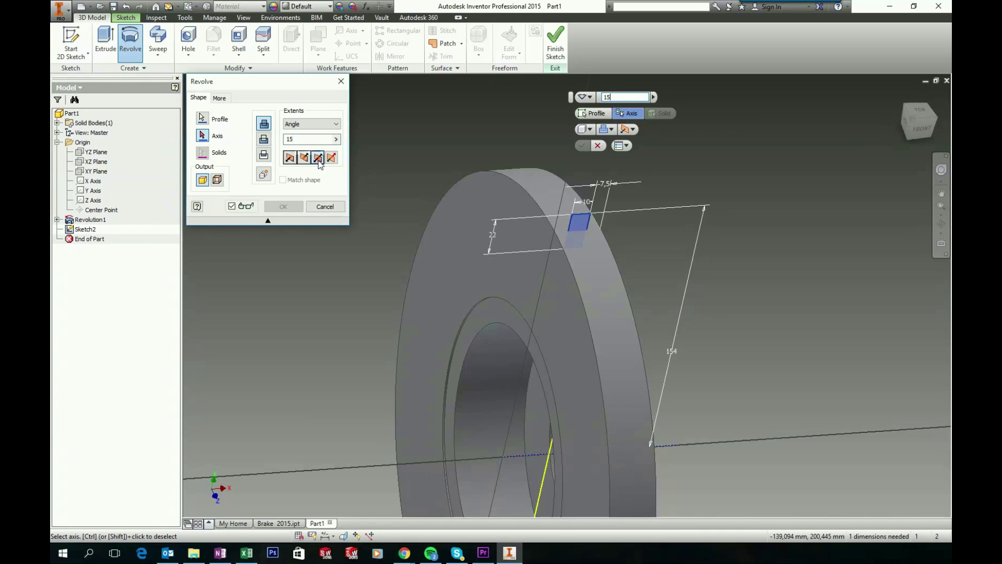
scroll(555, 371, "down", 3)
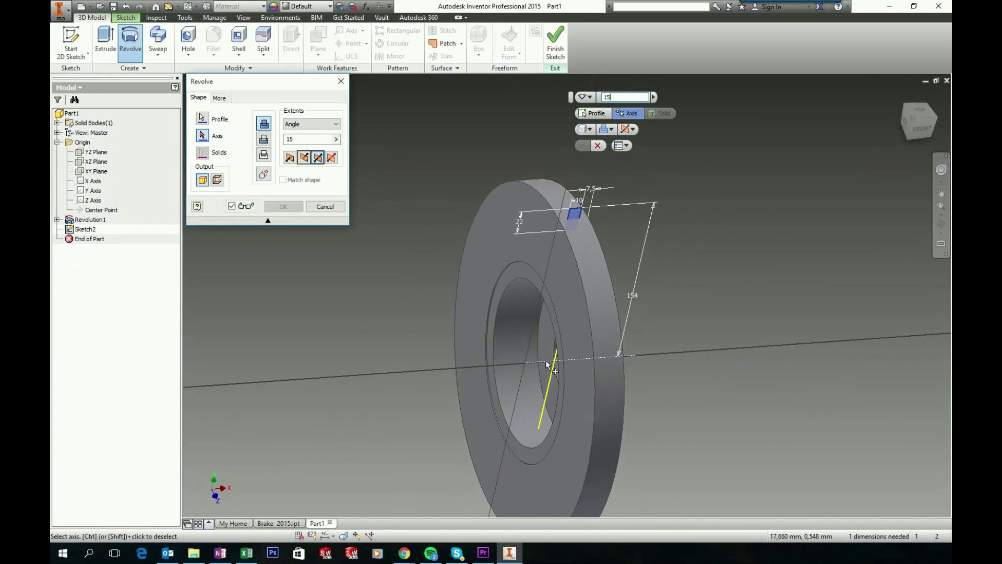
left_click(554, 370)
middle_click_drag(555, 371, 672, 312, "shift")
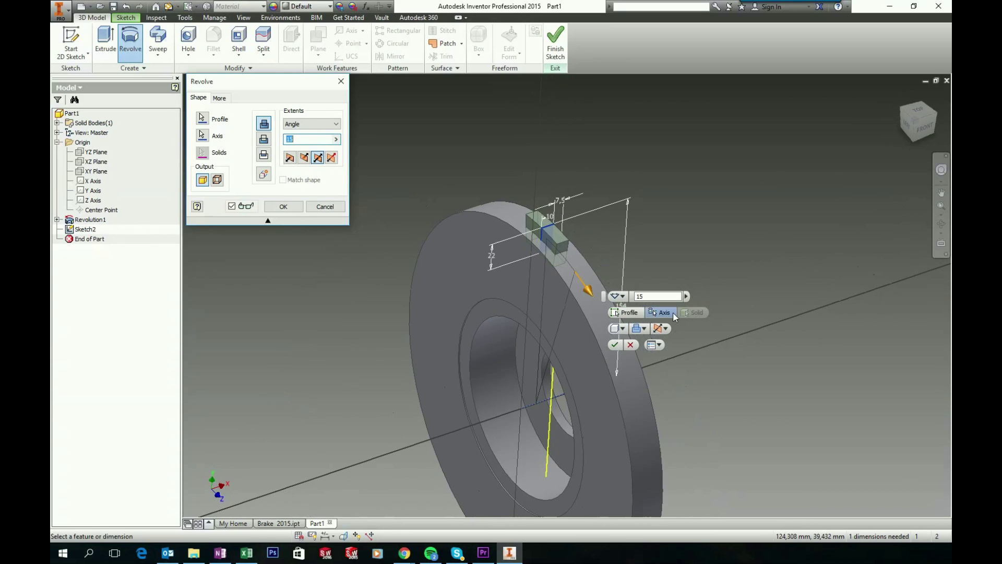
left_click(614, 346)
Edit the 15 degree revolve on the disc's rim so that it cuts material away instead of joining it
middle_click_drag(743, 208, 248, 165, "shift")
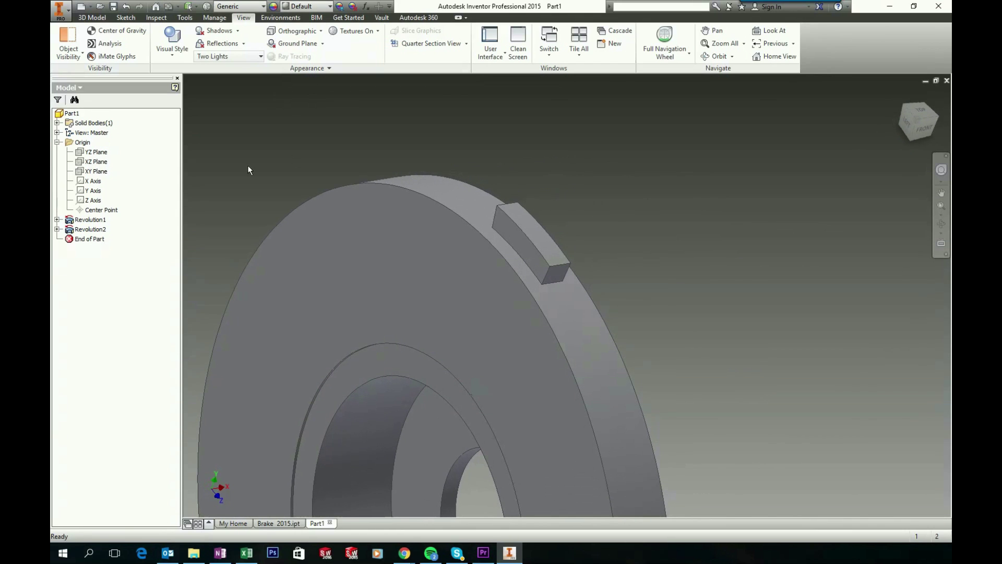
left_click(512, 221)
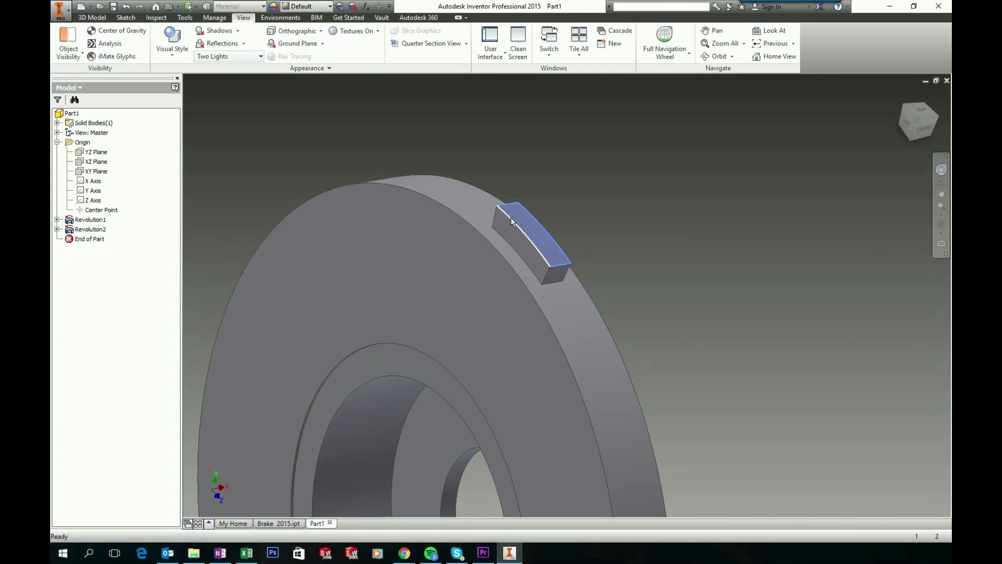
right_click(511, 222)
left_click(83, 230)
left_click(87, 230)
right_click(88, 232)
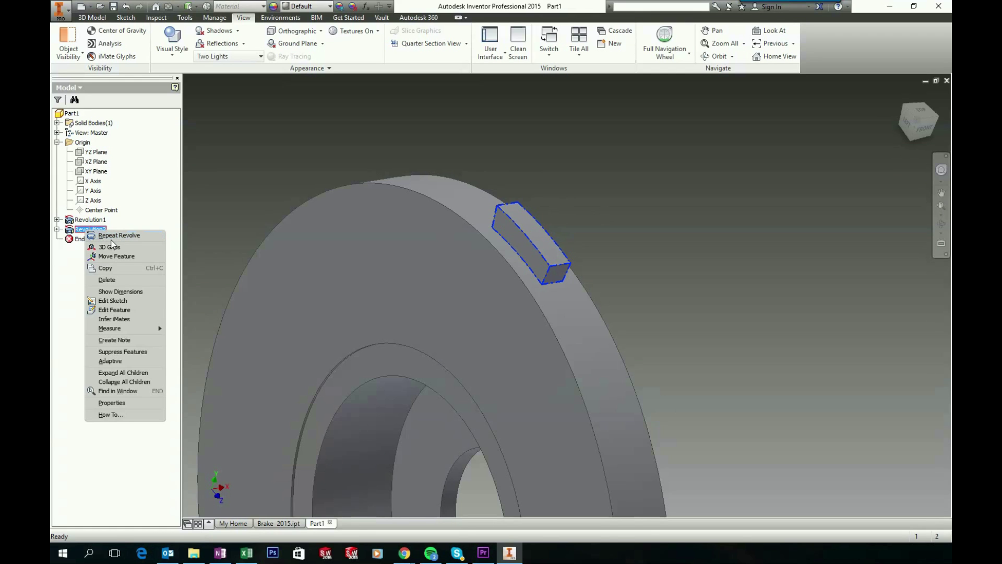
left_click(130, 310)
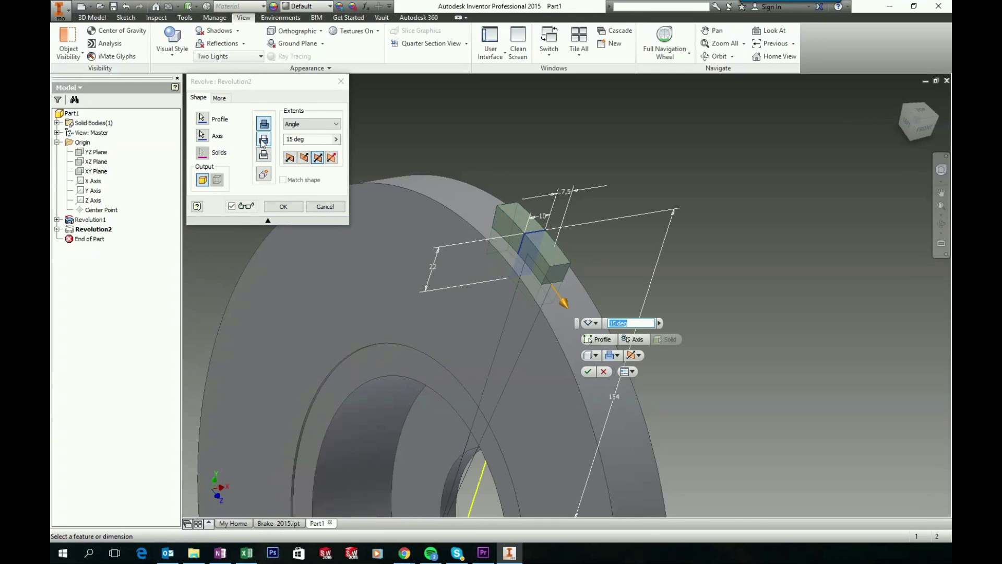
left_click(264, 140)
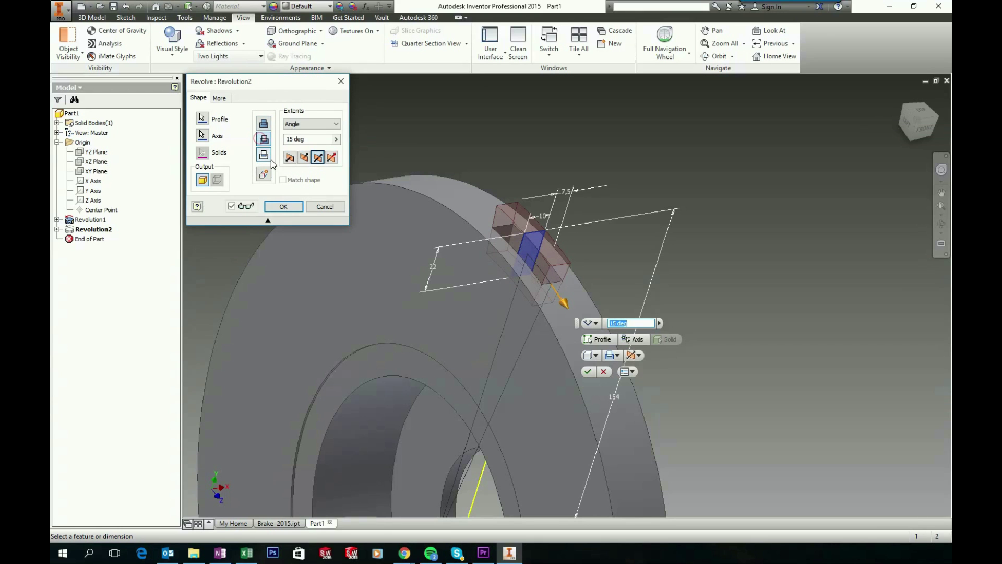
left_click(284, 207)
Fillet the four short corner edges at the ends of the rim slot with a 2 mm radius
middle_click_drag(306, 167, 701, 155, "shift")
scroll(607, 125, "down", 2)
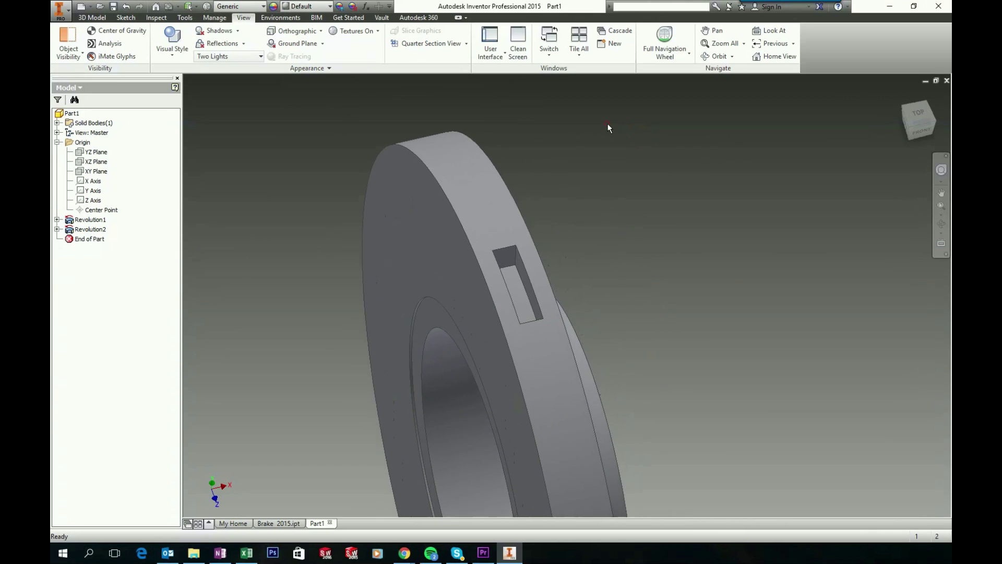
middle_click_drag(593, 183, 542, 235, "shift")
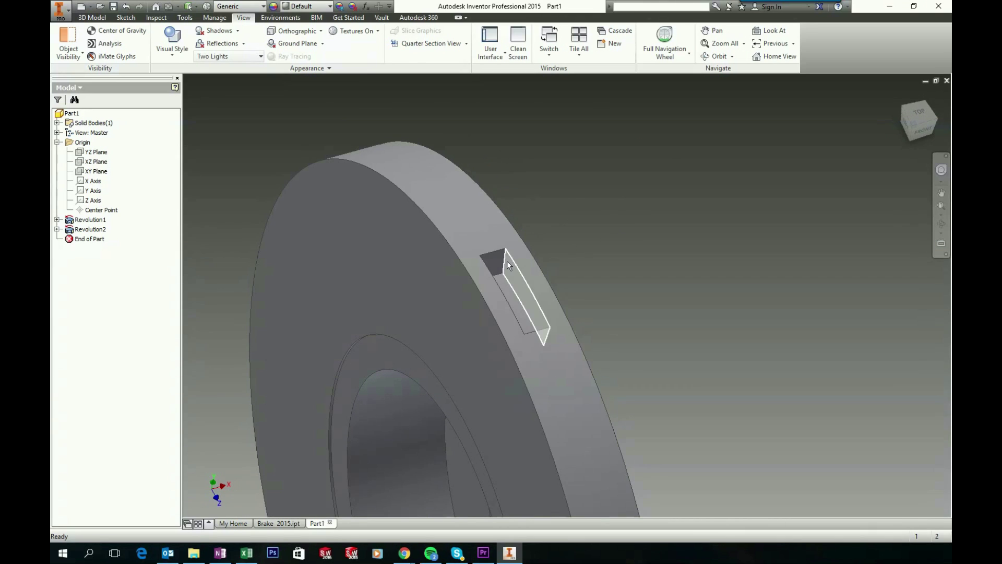
left_click(91, 18)
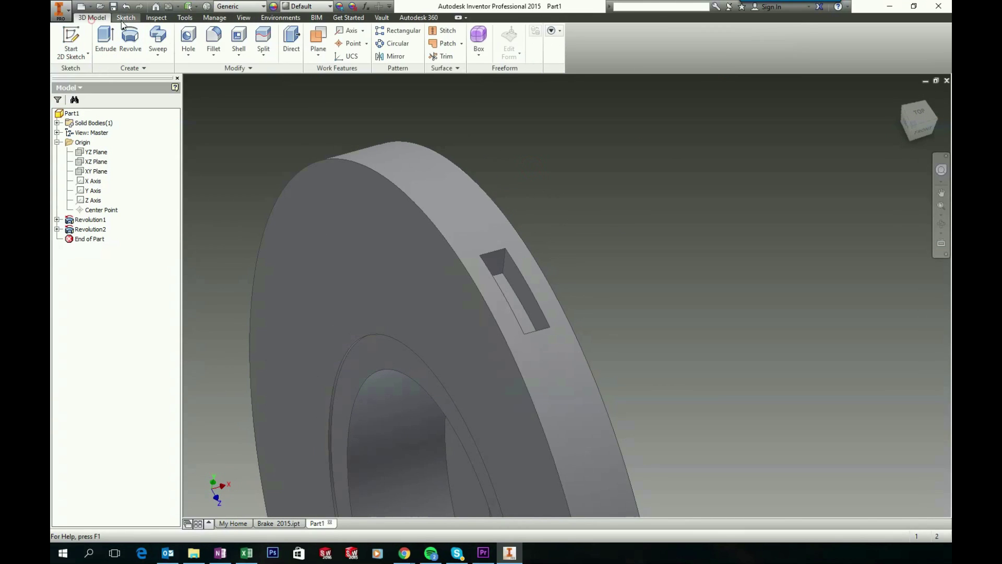
left_click(213, 41)
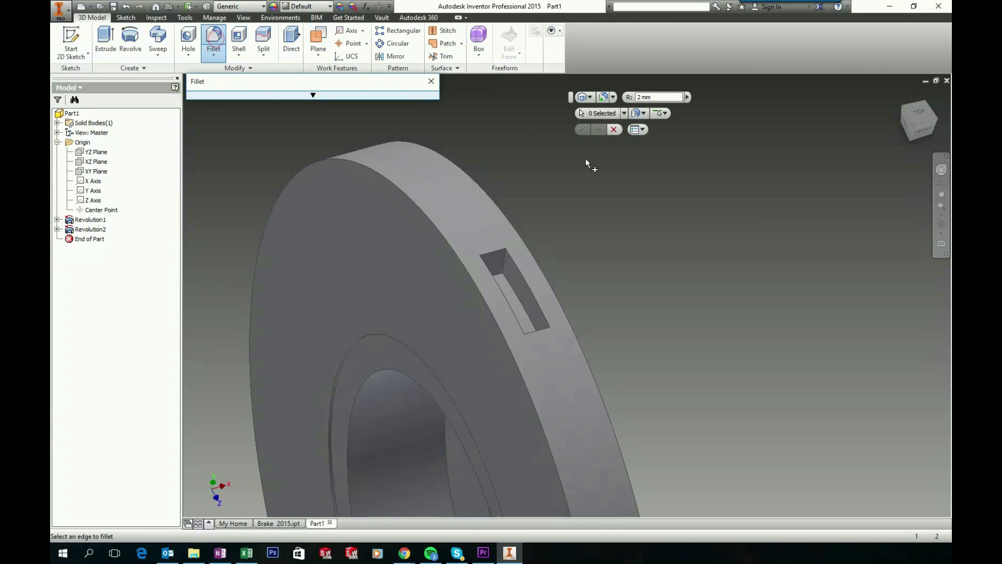
left_click(505, 268)
middle_click_drag(503, 267, 467, 260, "shift")
left_click(467, 260)
middle_click_drag(467, 256, 377, 288, "shift")
left_click(329, 338)
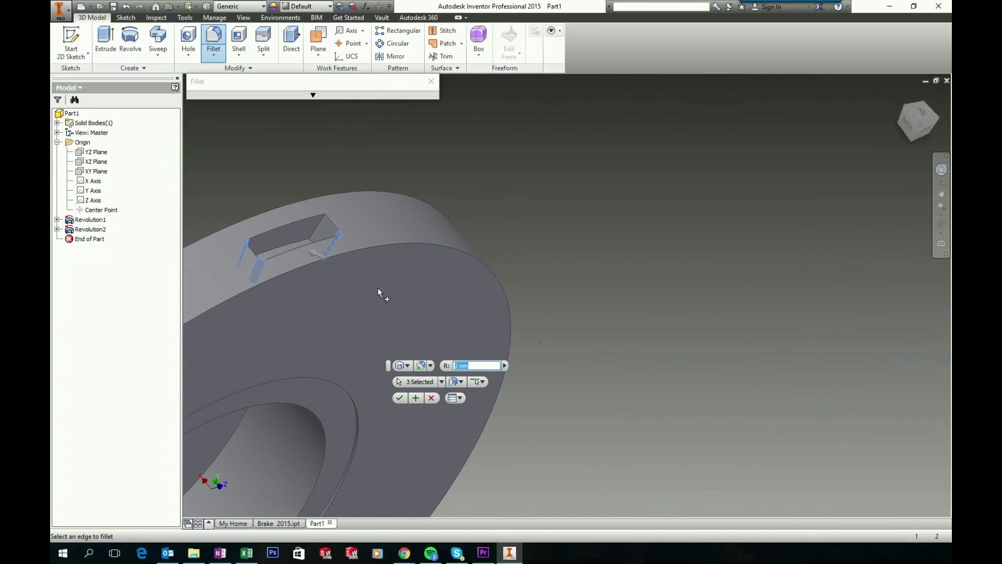
left_click(332, 224)
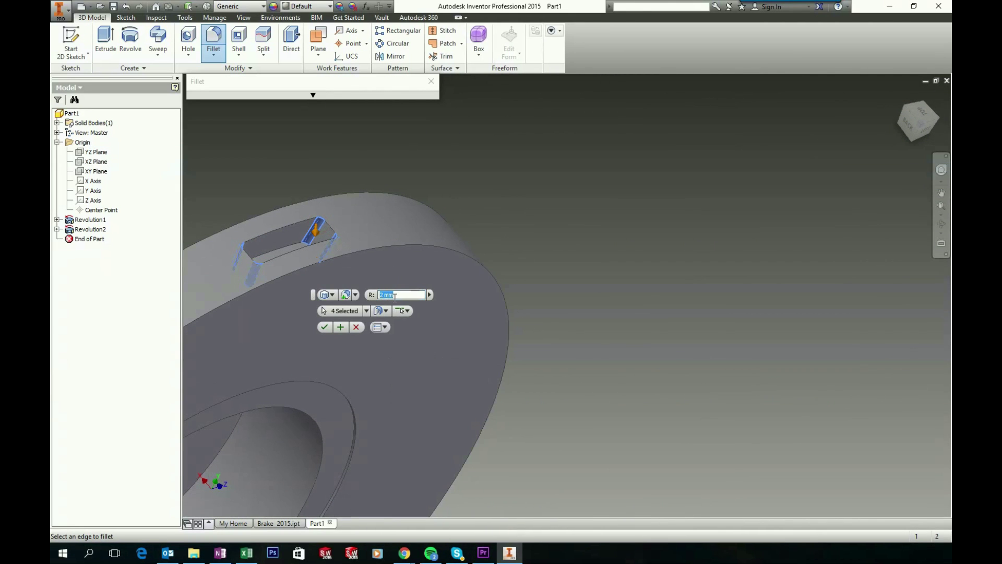
middle_click_drag(400, 293, 332, 322, "shift")
left_click(326, 327)
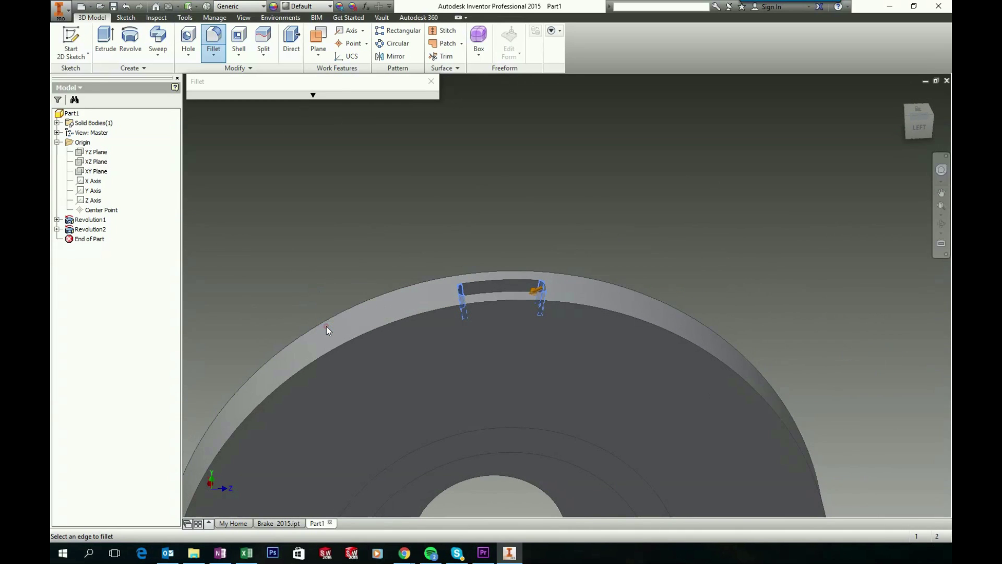
Pattern the rim slot cut and its corner fillet in a circle around the disc's central axis over 360 degrees
middle_click_drag(538, 189, 889, 179, "shift")
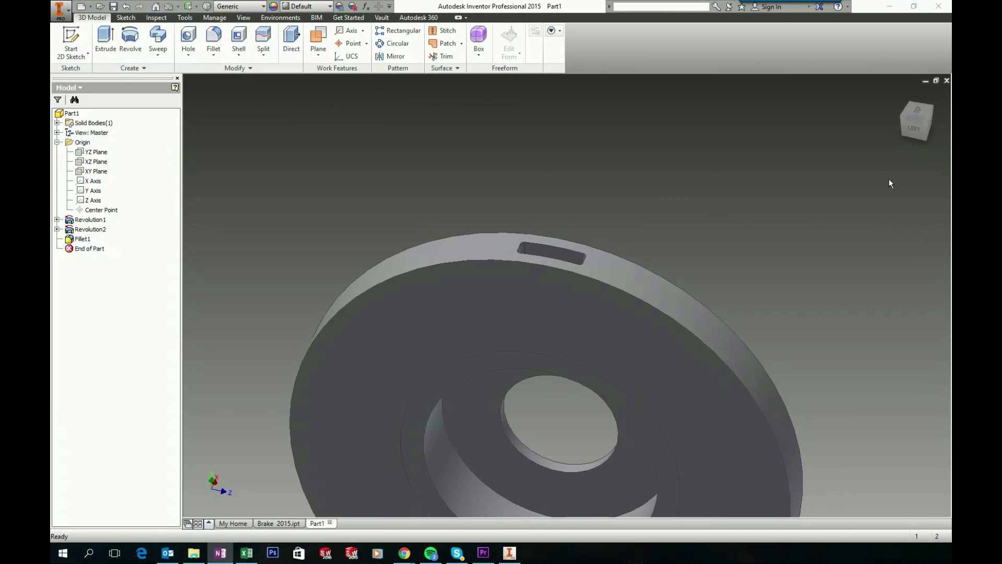
left_click(709, 171)
scroll(709, 172, "down", 3)
scroll(693, 168, "up", 4)
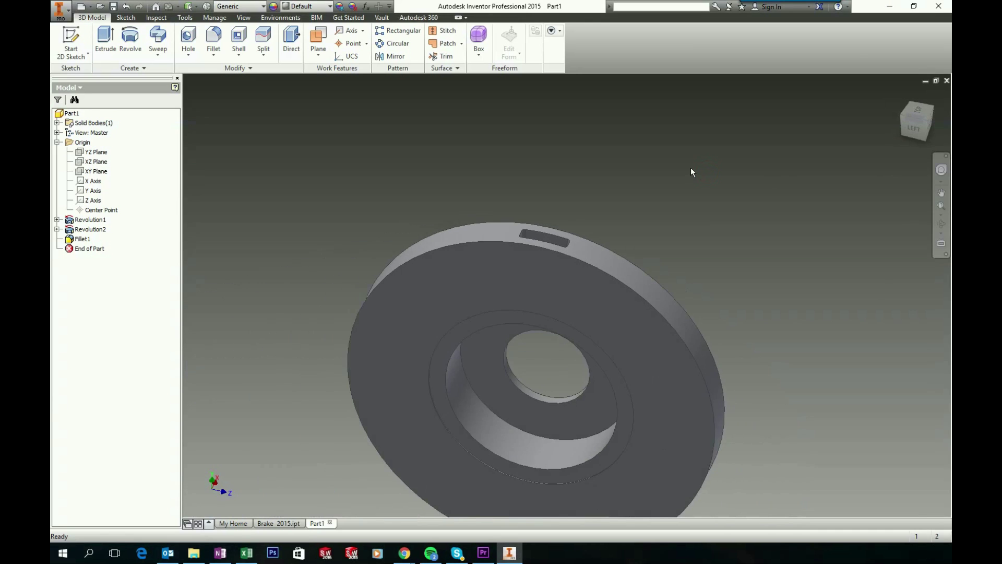
middle_click_drag(691, 168, 594, 171, "shift")
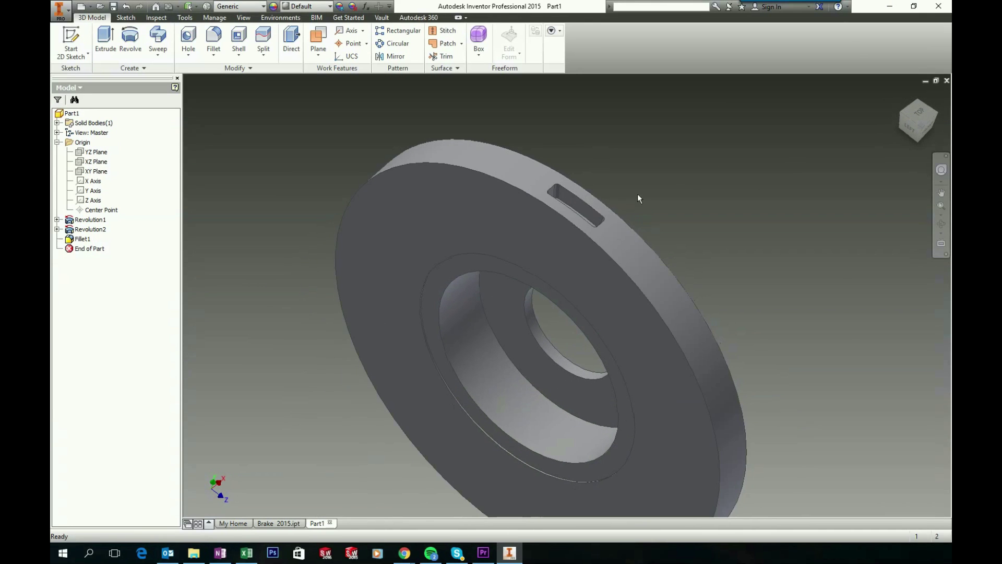
middle_click_drag(637, 195, 686, 148, "shift")
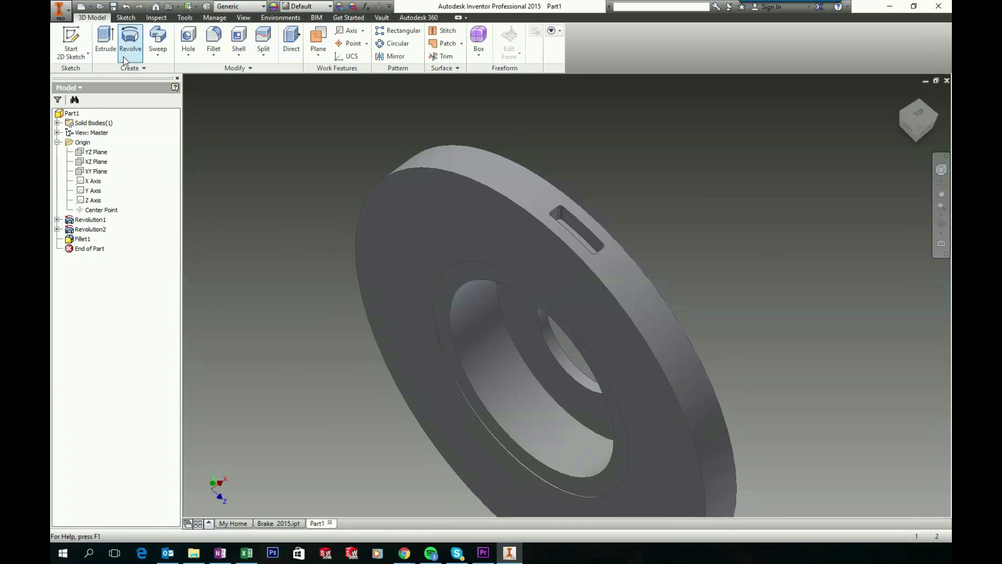
left_click(397, 45)
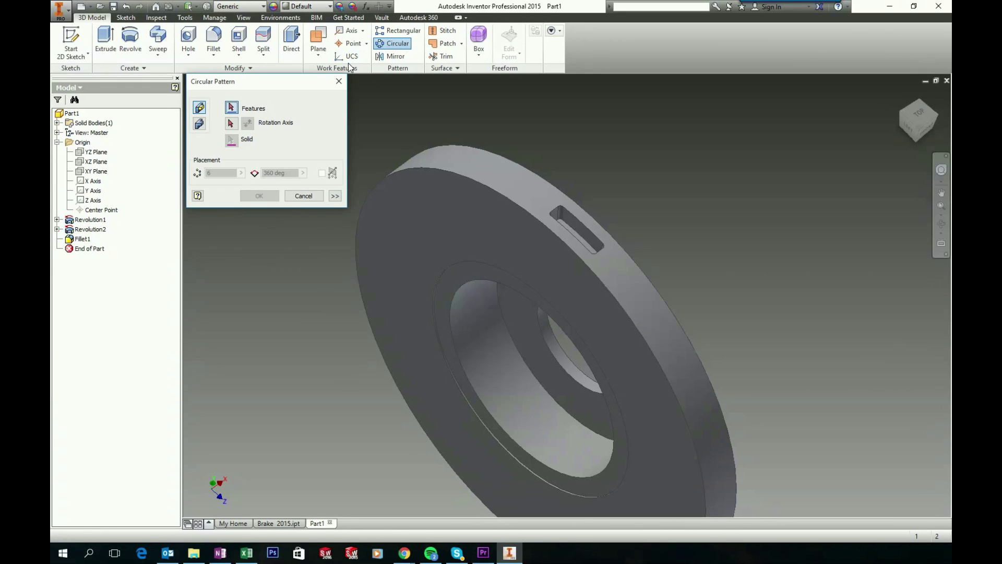
scroll(695, 109, "up", 3)
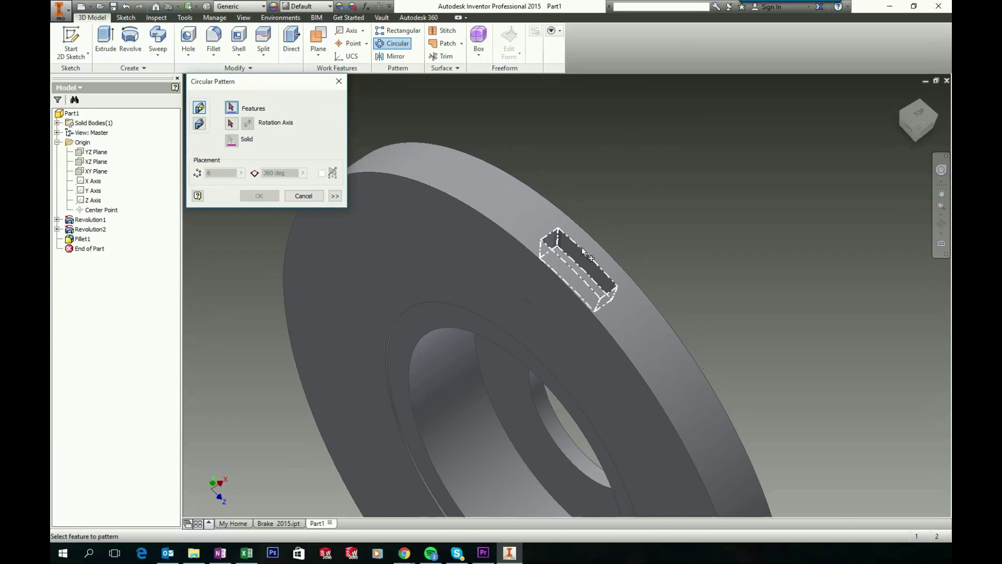
left_click(571, 253)
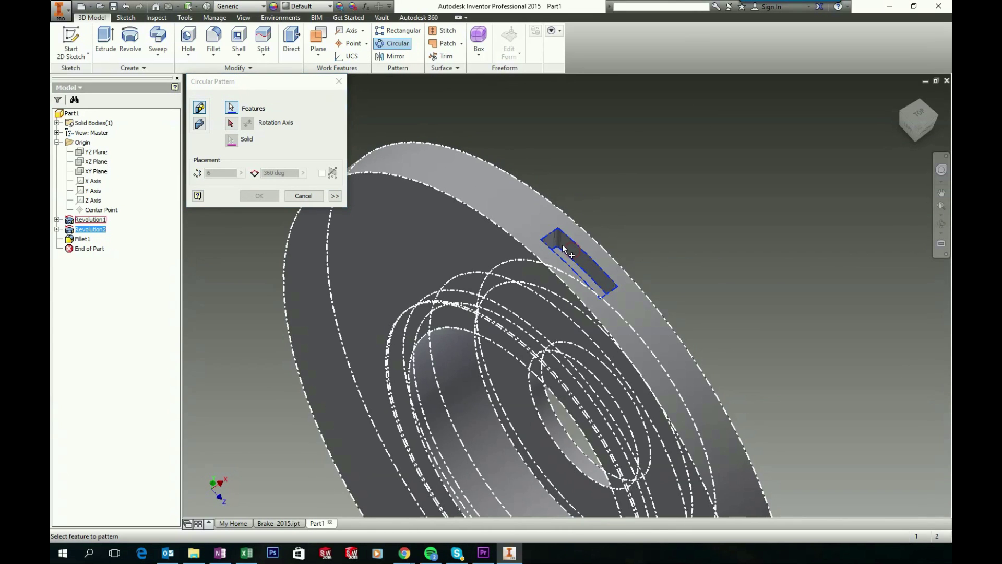
left_click(232, 124)
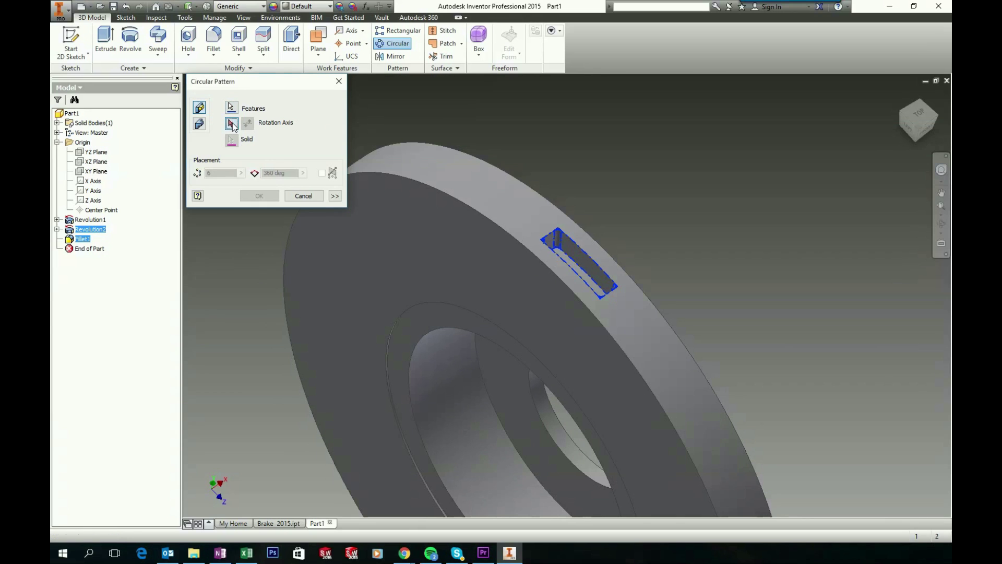
left_click(387, 167)
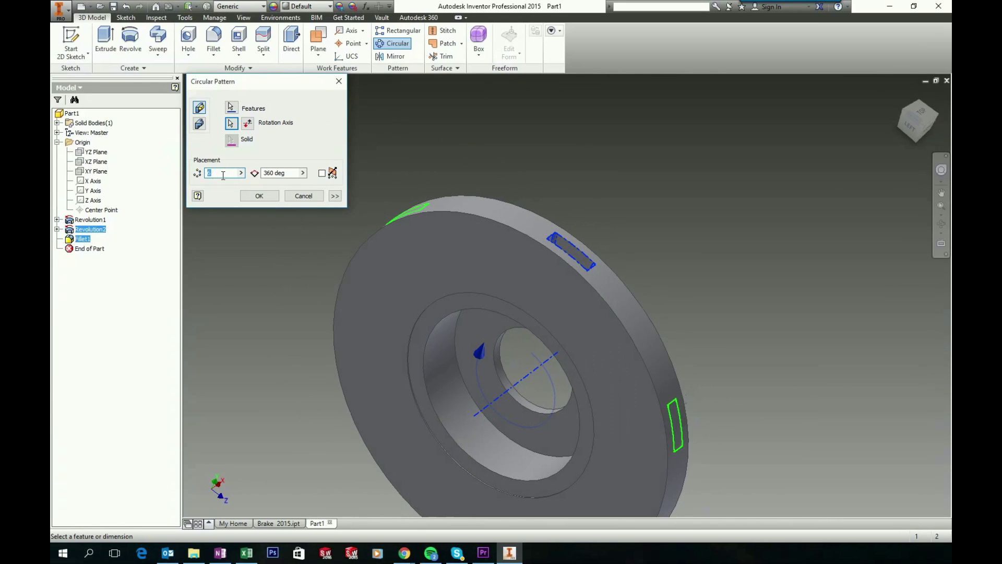
type("9")
key("Return")
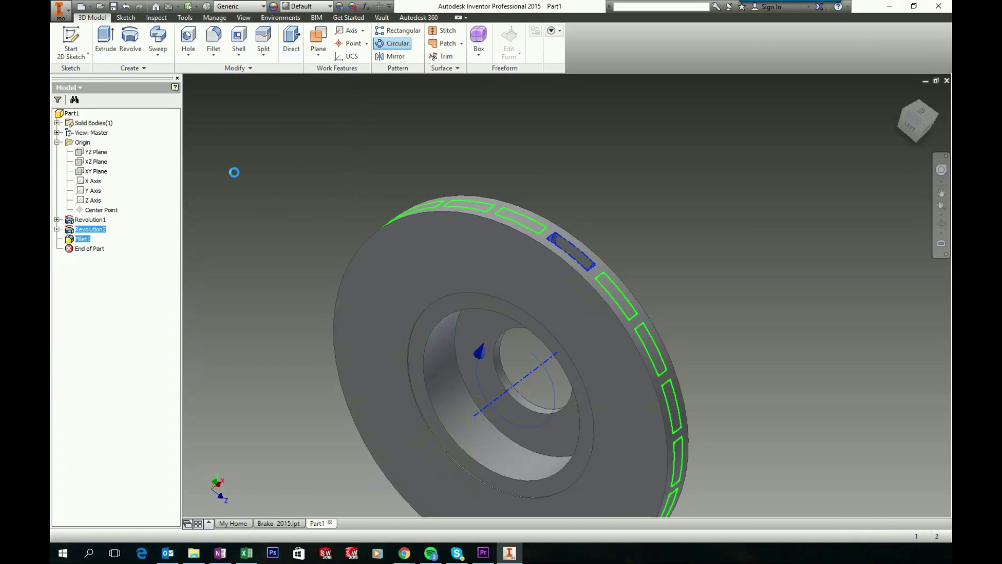
Start a sketch on the XY plane and draw a circle about 20 mm in diameter just above the disc's rim
middle_click_drag(362, 156, 770, 142, "shift")
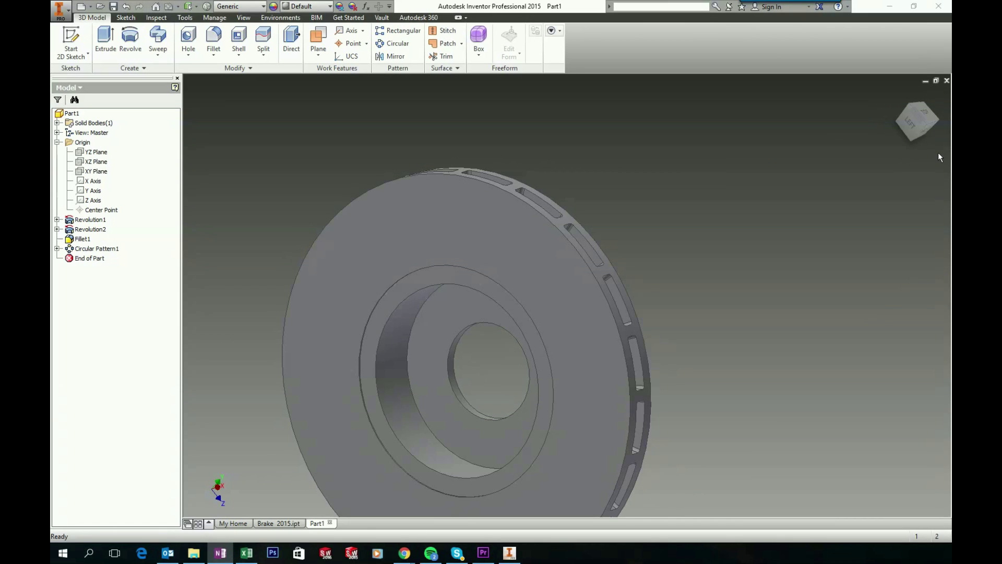
middle_click_drag(766, 193, 471, 119, "shift")
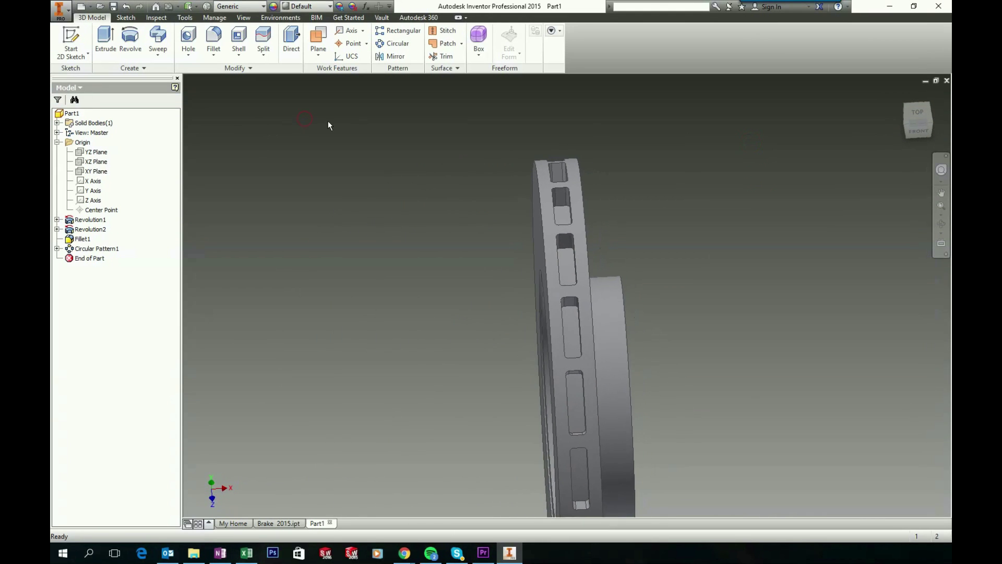
left_click(97, 172)
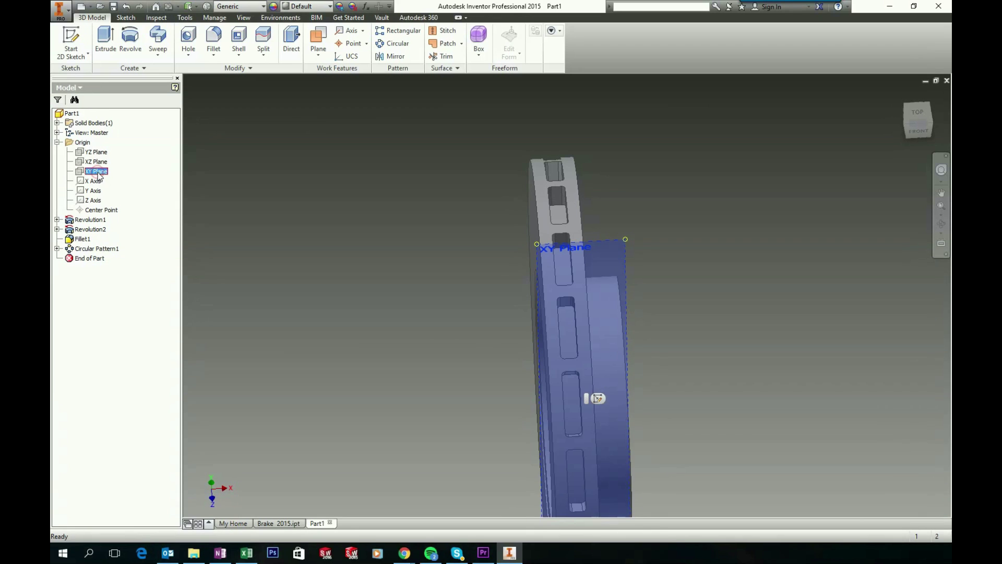
right_click(96, 174)
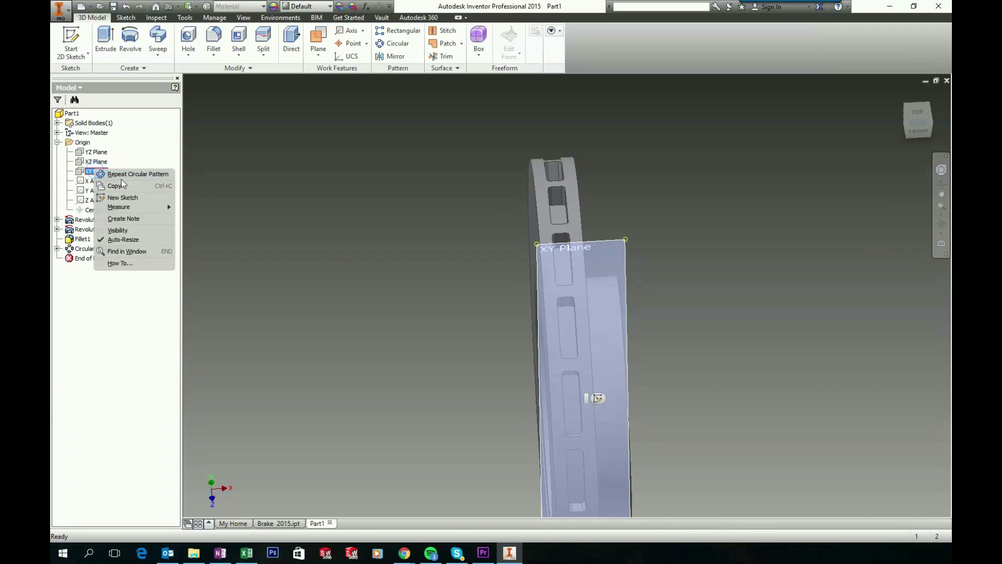
left_click(128, 198)
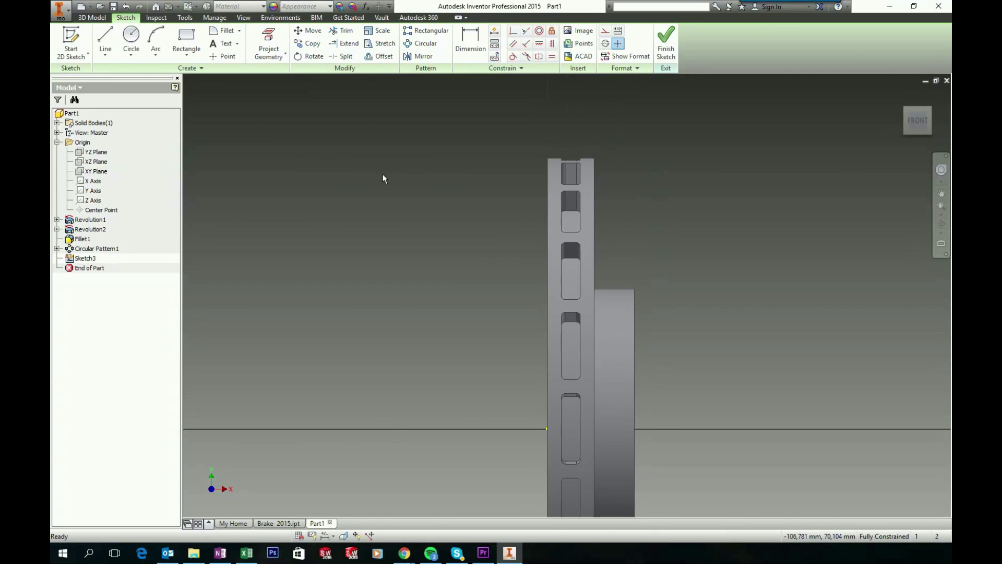
left_click(131, 37)
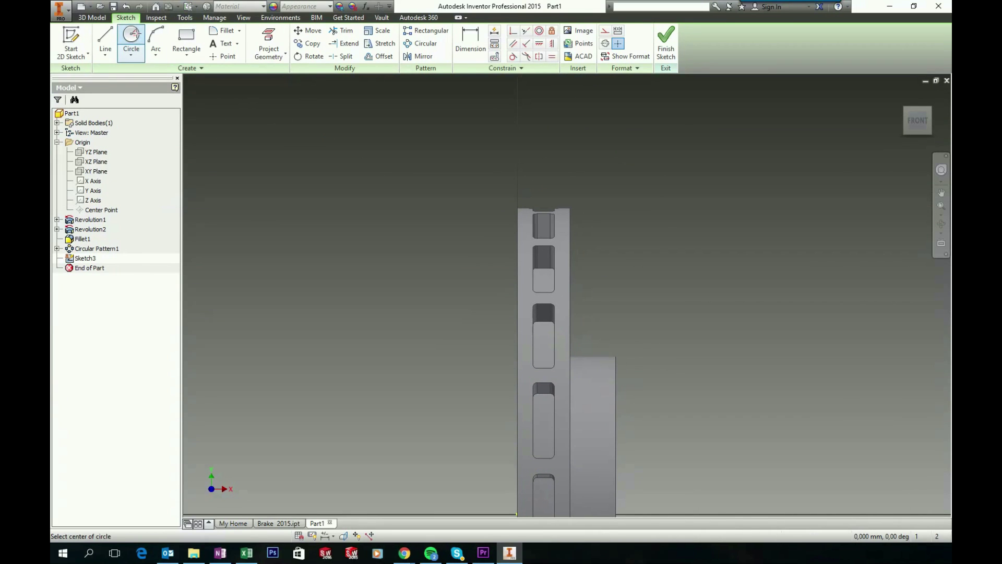
left_click(532, 175)
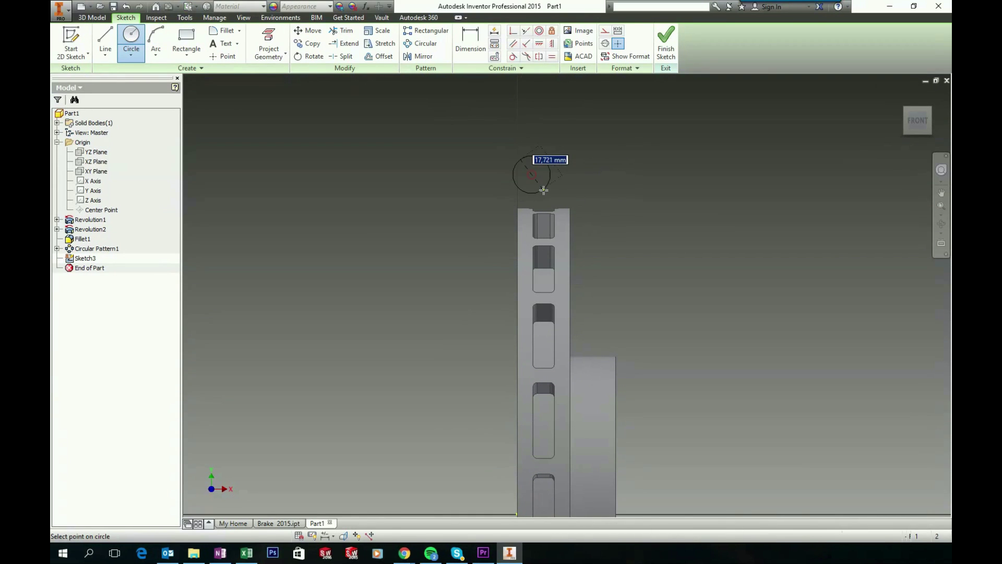
left_click(544, 192)
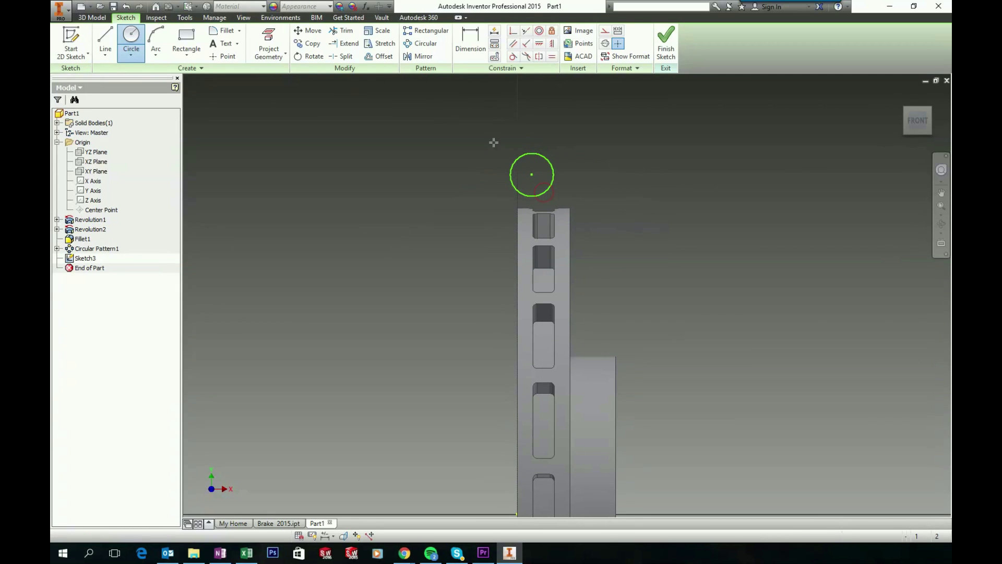
key("Escape")
Dimension the circle's diameter at 12 mm and move the circle back above the rim
left_click(472, 40)
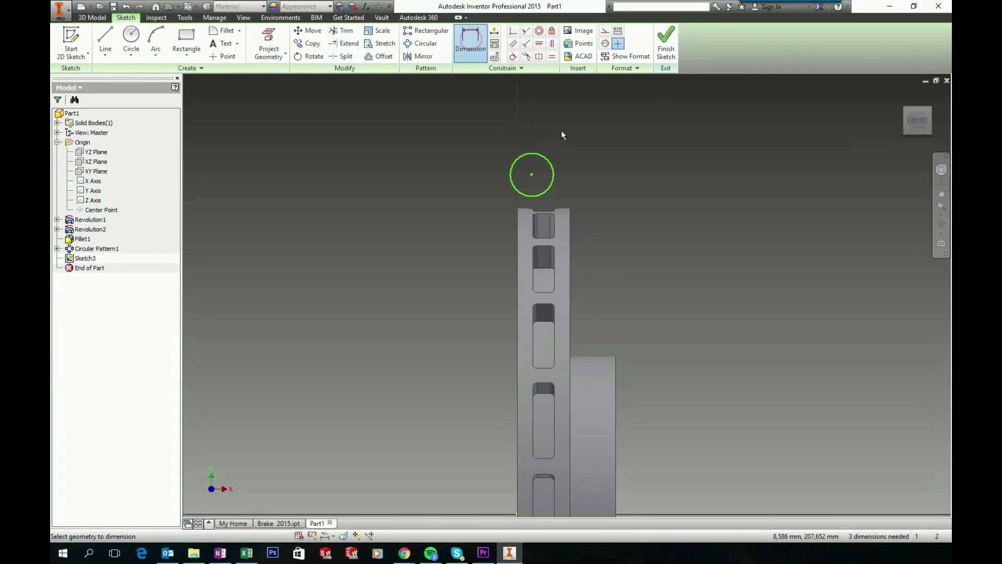
left_click(582, 153)
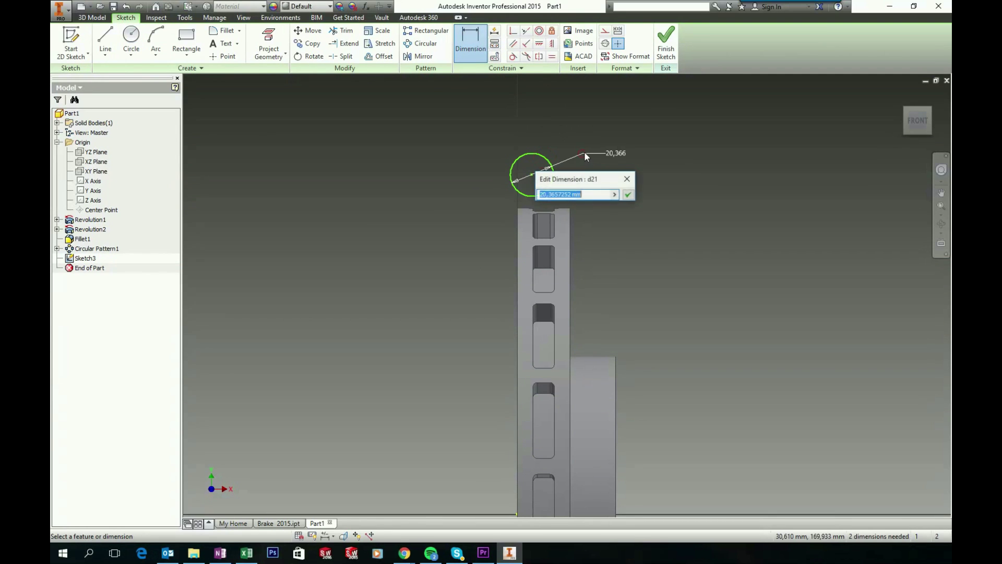
type("12")
key("Return")
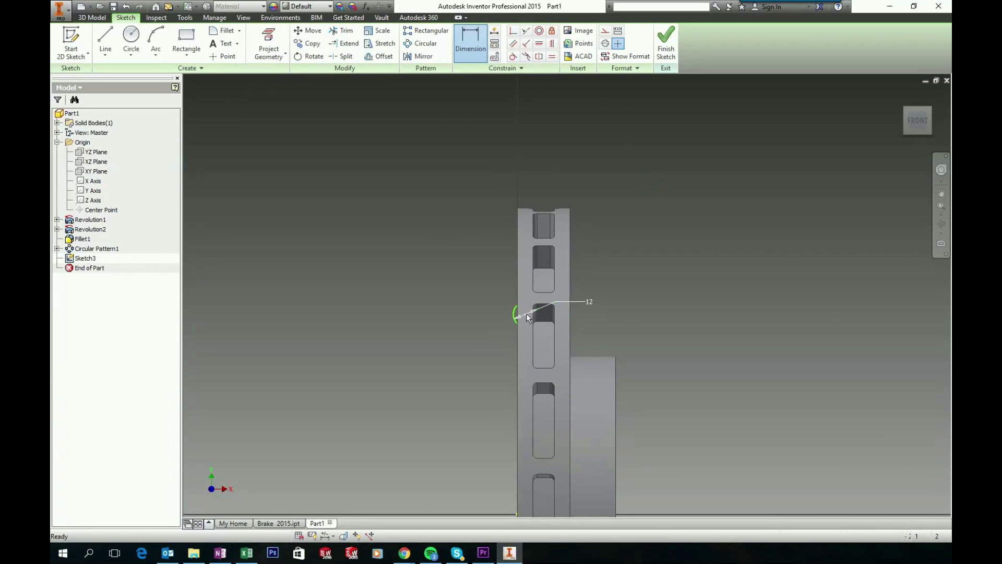
left_click_drag(526, 313, 545, 168)
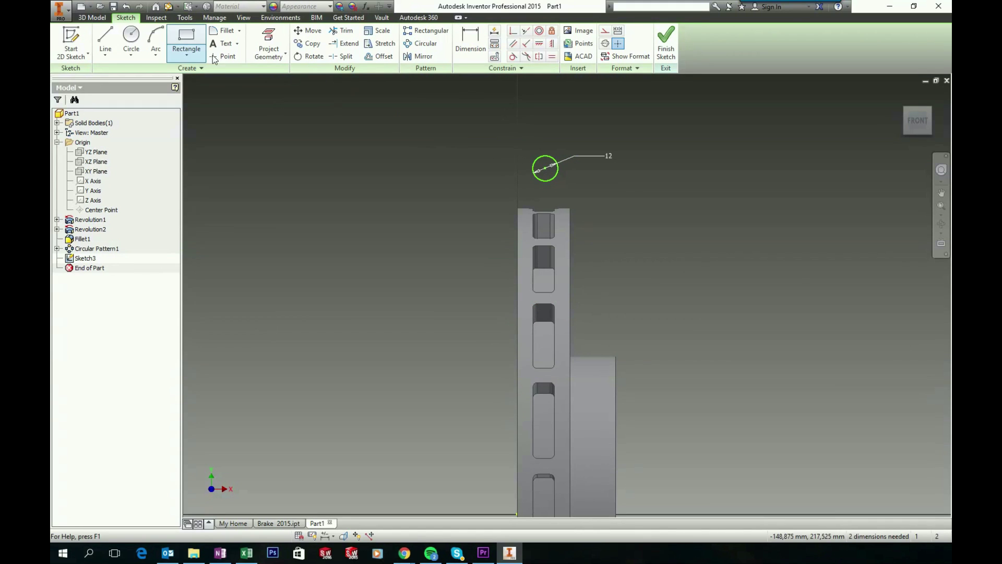
Draw a horizontal line from the origin past the hub along the disc's axis and convert it to construction geometry
left_click(105, 42)
scroll(355, 303, "up", 2)
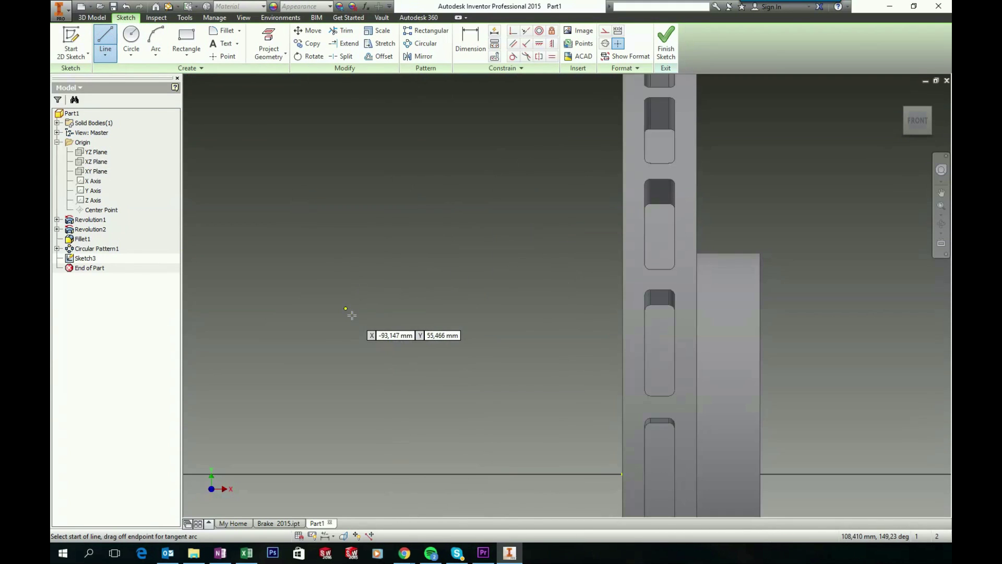
left_click(622, 475)
scroll(621, 475, "down", 3)
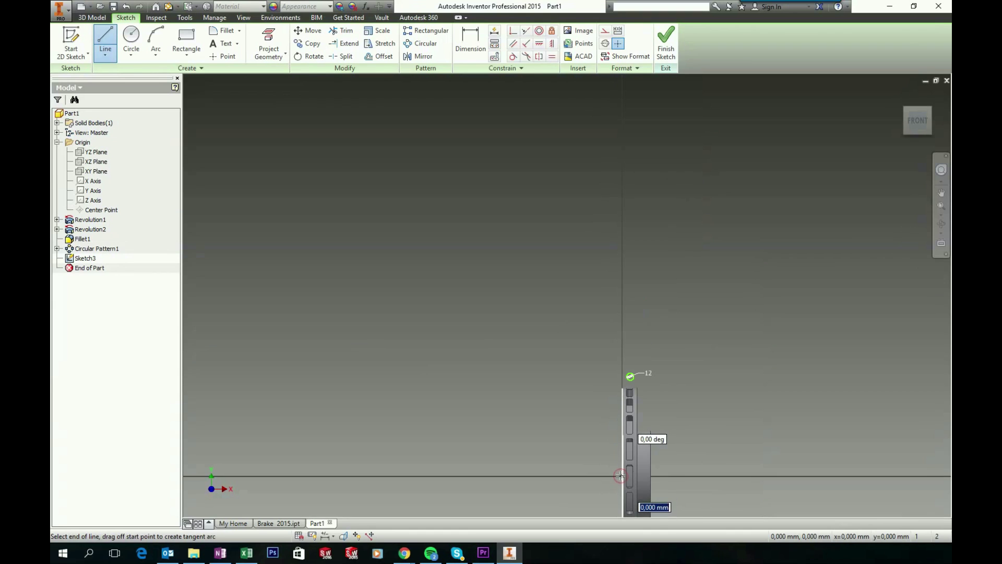
left_click(709, 475)
key("Escape")
right_click(692, 477)
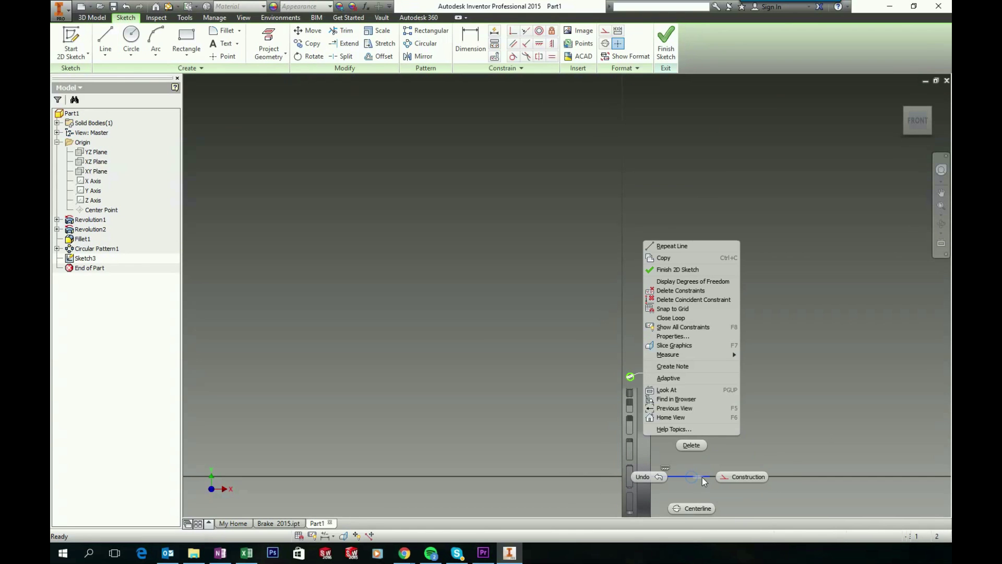
left_click(732, 476)
scroll(669, 473, "up", 4)
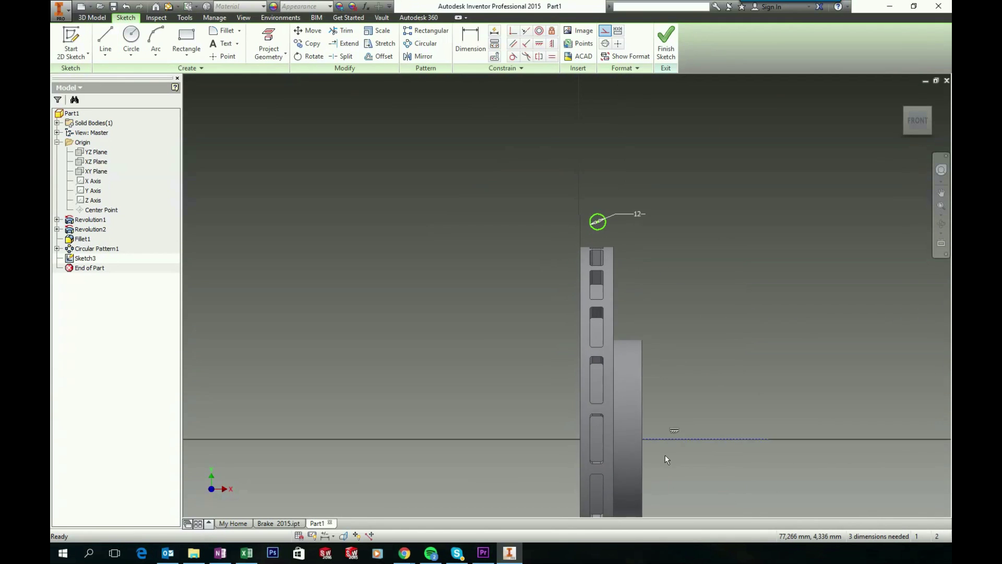
Dimension the vertical distance between the circle's centre and the construction line at 146.5 mm
scroll(689, 295, "up", 2)
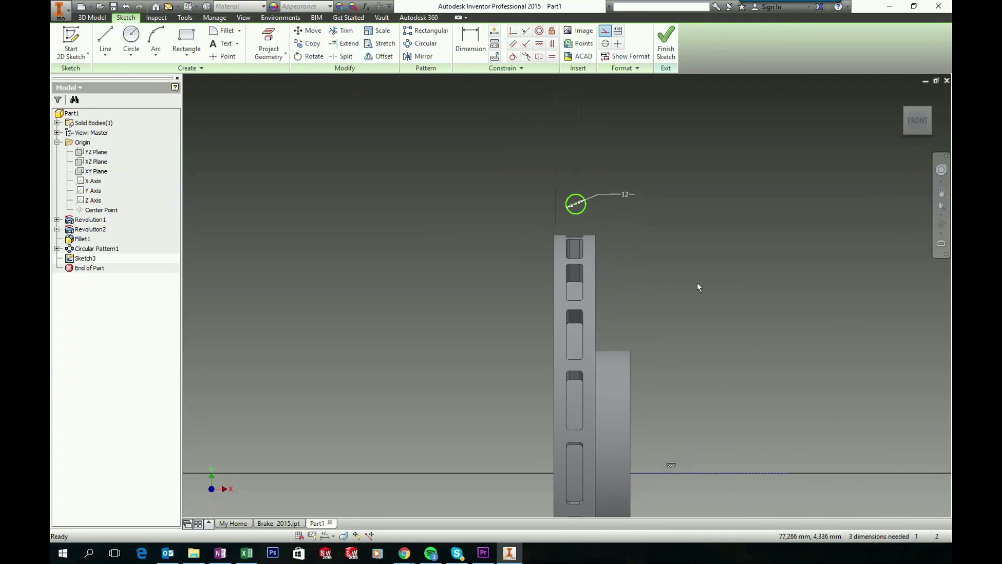
left_click(470, 48)
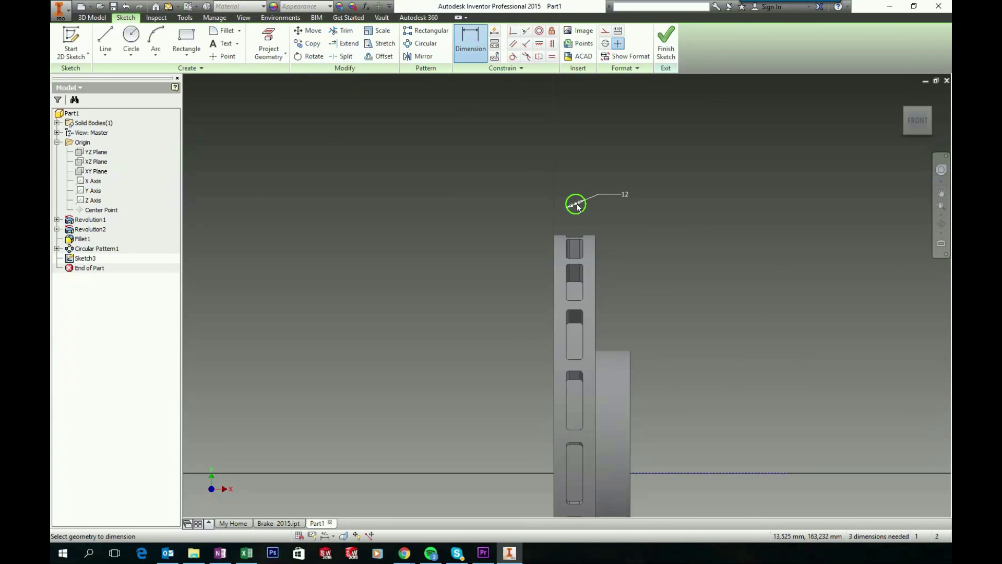
left_click(674, 474)
left_click(720, 320)
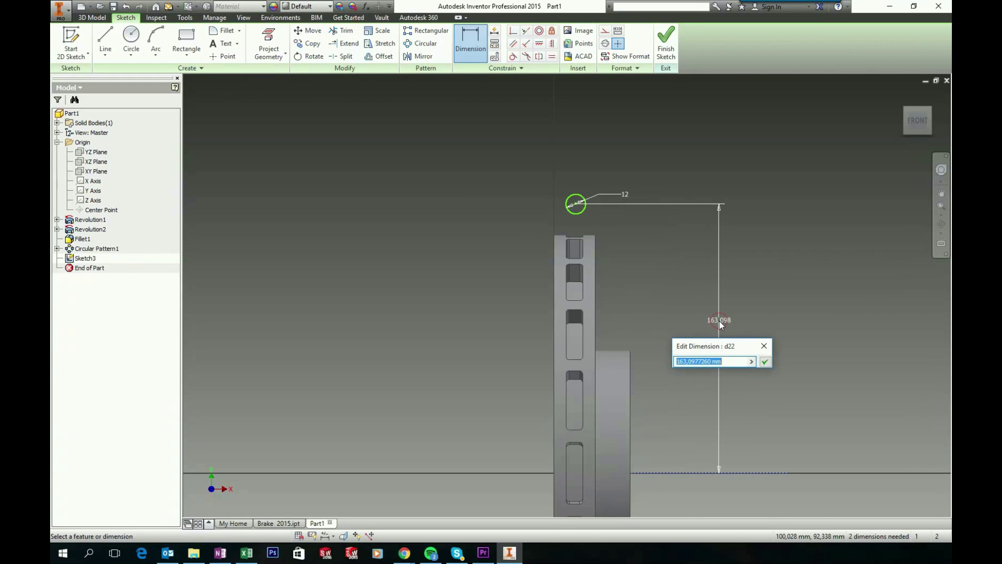
type("146,5")
key("Return")
scroll(666, 190, "up", 2)
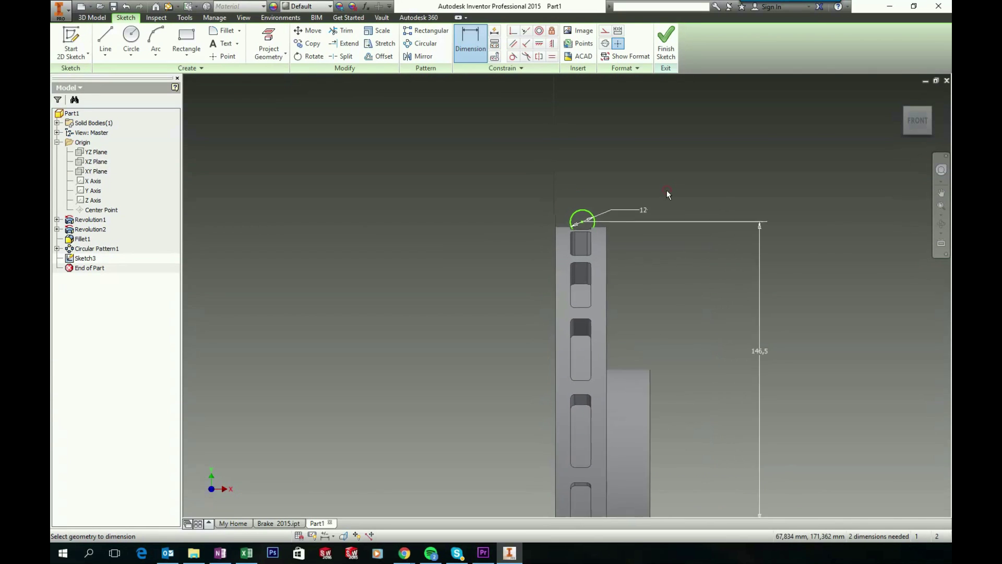
Dimension the horizontal distance between the circle's centre and the disc's hub-side face at 12 mm
left_click(615, 234)
left_click(588, 225)
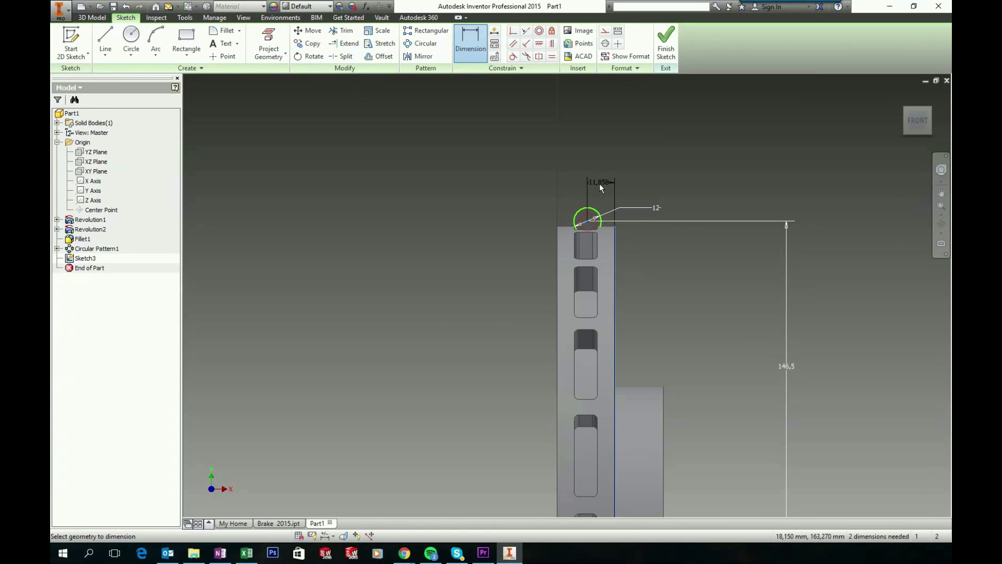
left_click(599, 183)
type("12")
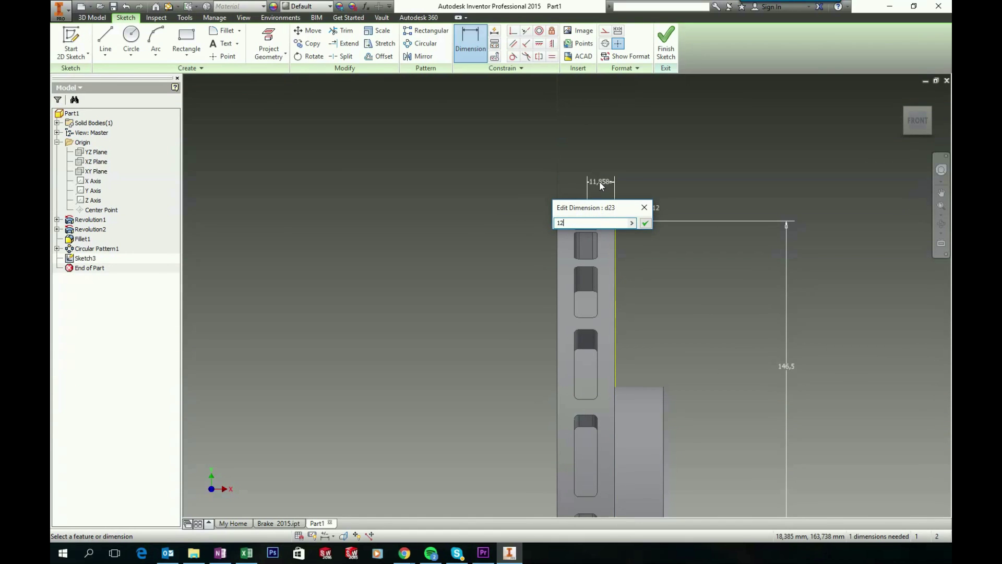
key("Return")
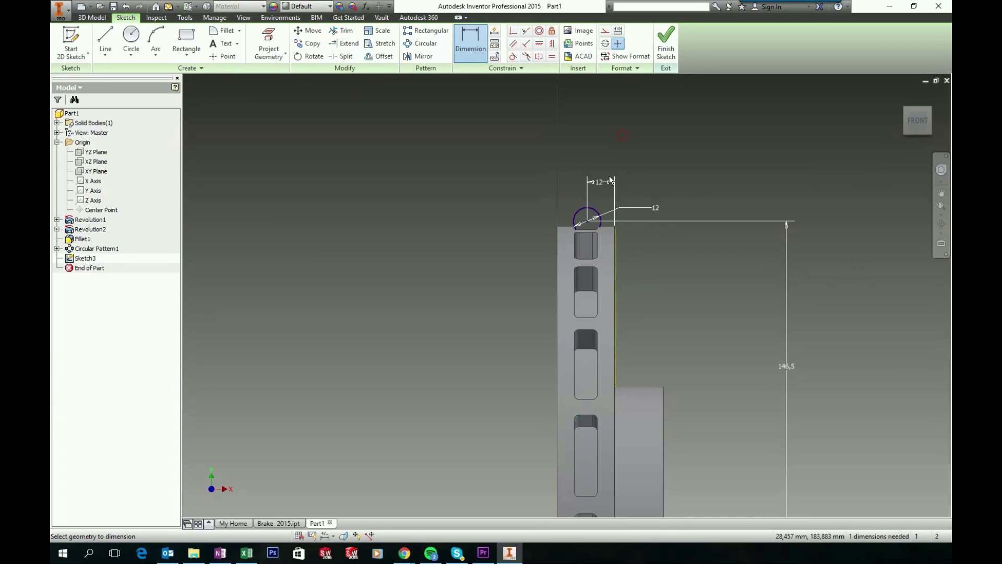
Set the distance between the circle's centre and the disc's hub-side face to 12.5 mm
double_click(608, 181)
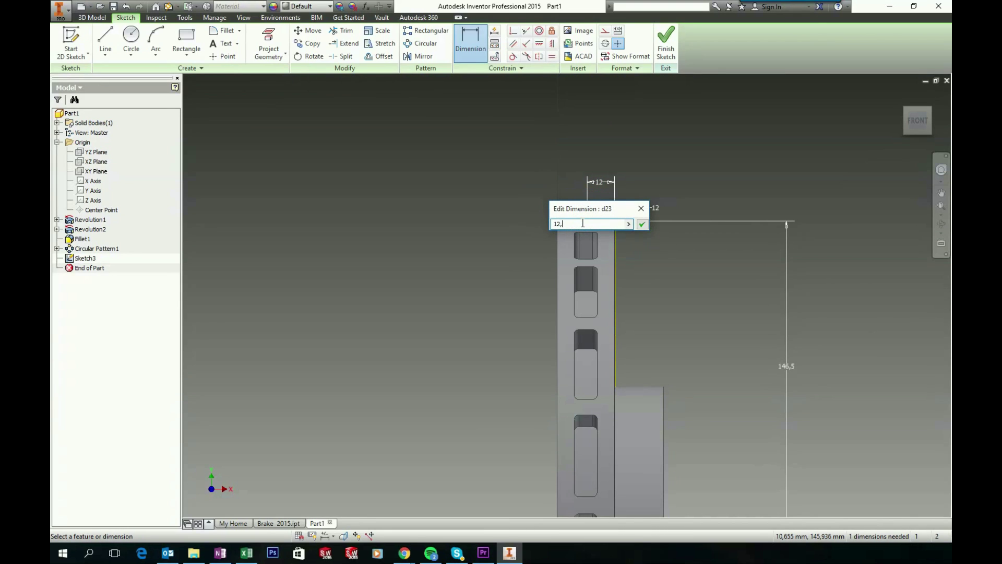
type("12,5")
key("Return")
scroll(613, 131, "down", 3)
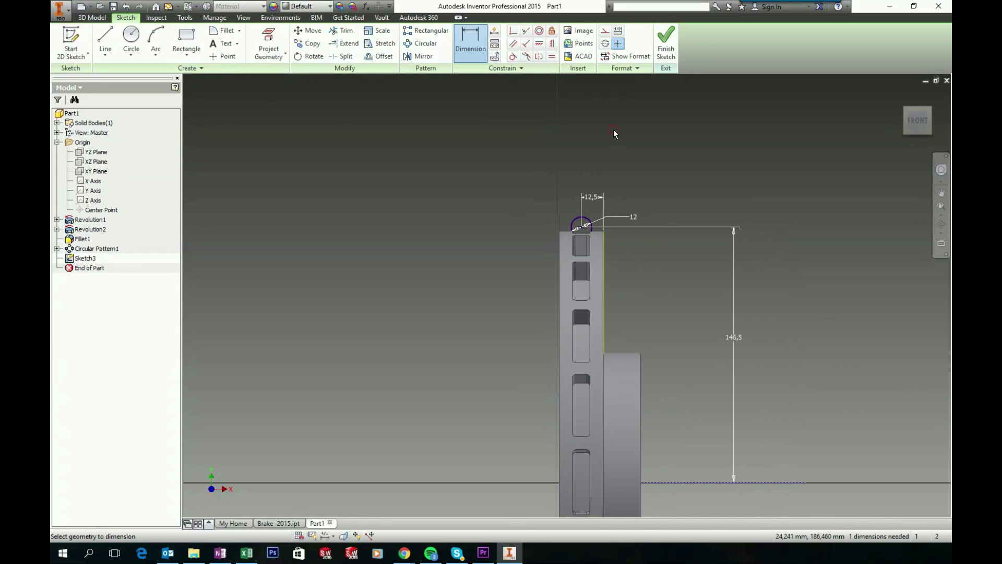
Revolve the rim circle a full turn about the construction line as a cut, forming a groove around the disc's edge
left_click(92, 18)
left_click(130, 48)
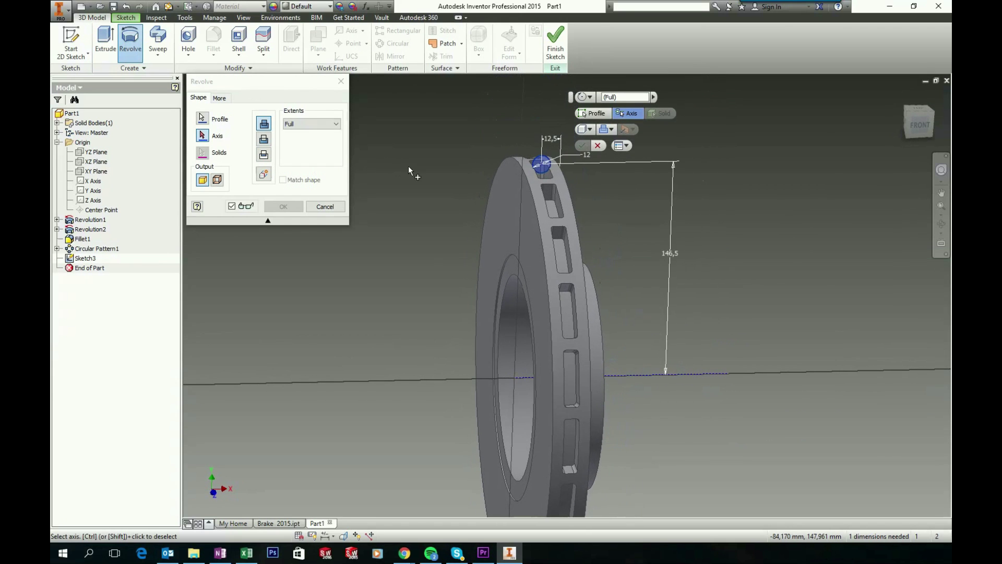
left_click(632, 374)
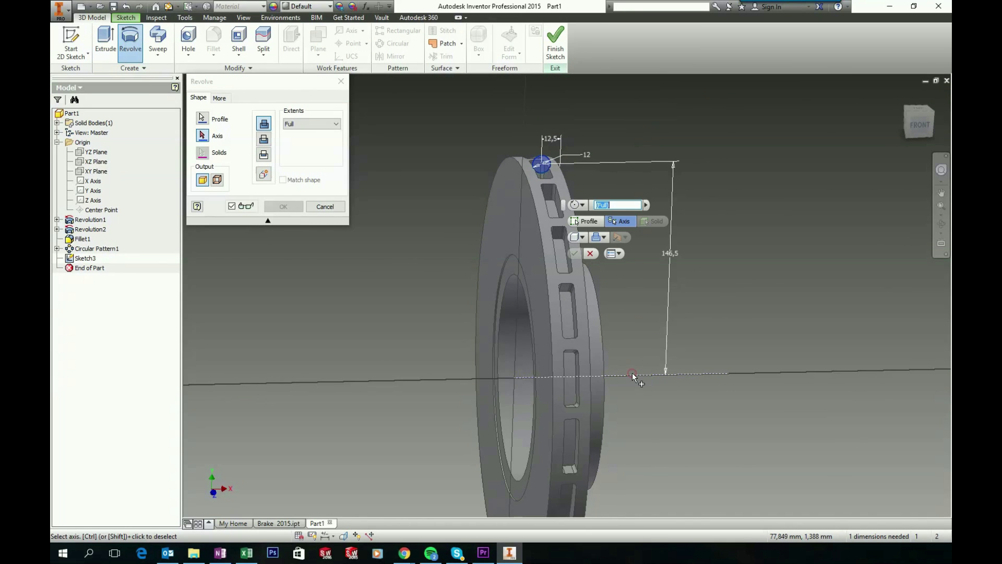
left_click(264, 141)
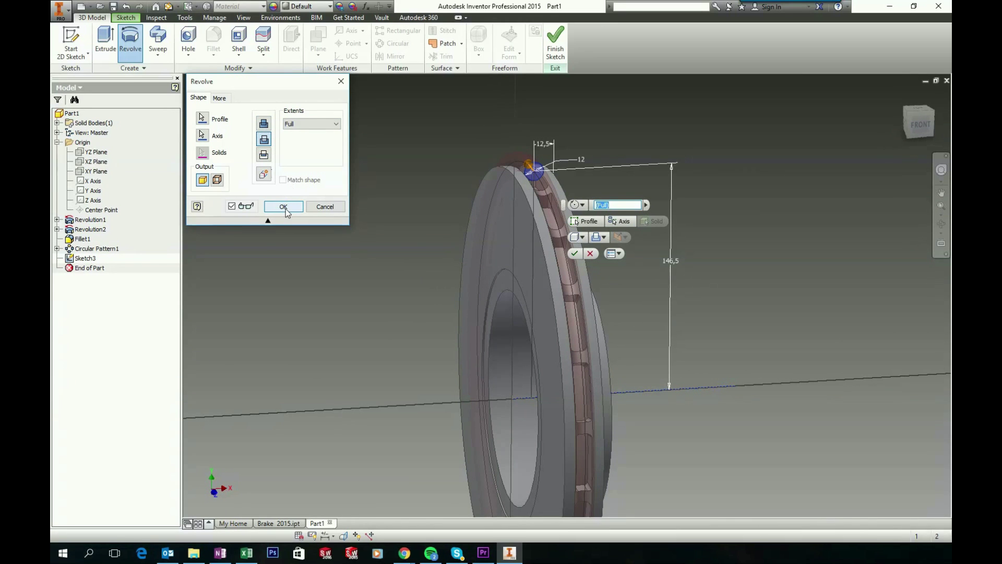
left_click(283, 207)
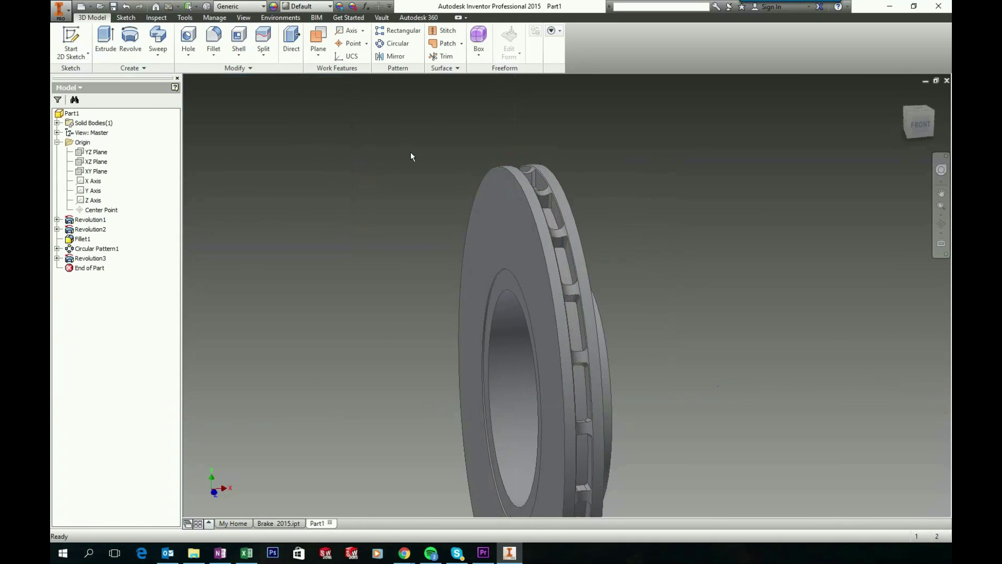
mouse_move(410, 152)
middle_mouse_down("shift")
mouse_move(493, 142)
mouse_move(918, 157)
middle_mouse_up("shift")
left_click(723, 160)
key("super+shift+s")
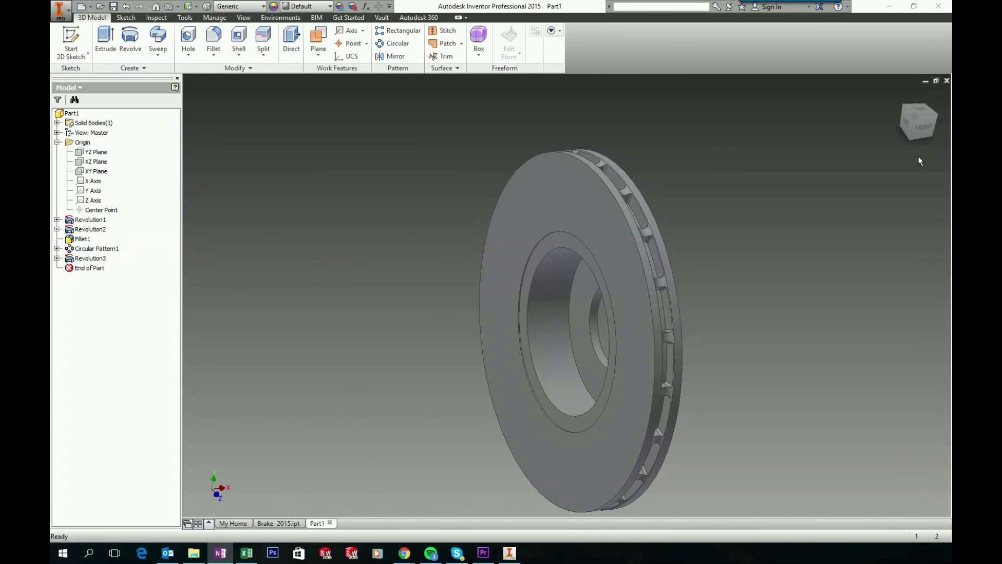
left_click(761, 207)
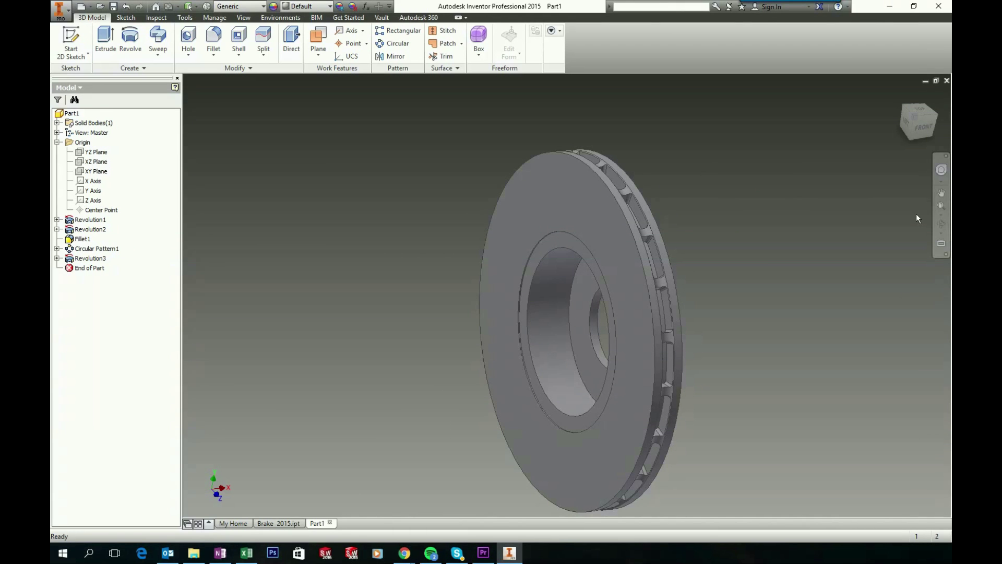
Chamfer the front and back circular edges of the hub's centre bore by 2 mm
middle_click_drag(916, 214, 732, 255, "shift")
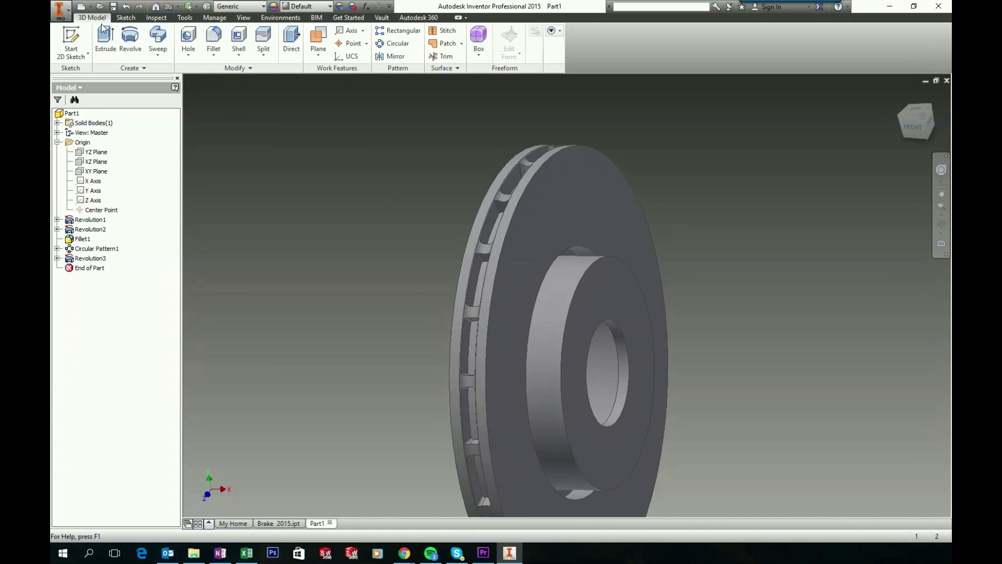
left_click(213, 58)
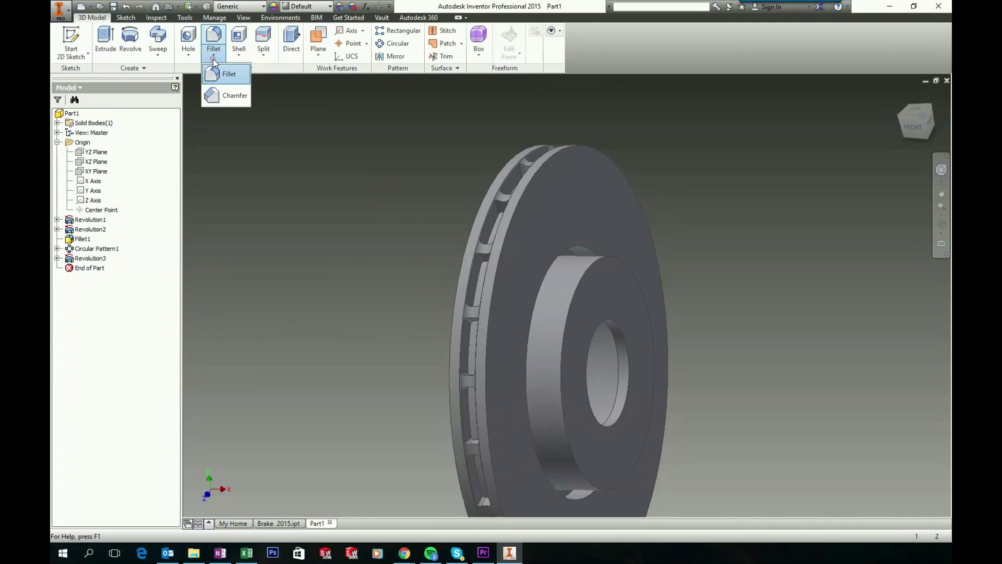
left_click(229, 95)
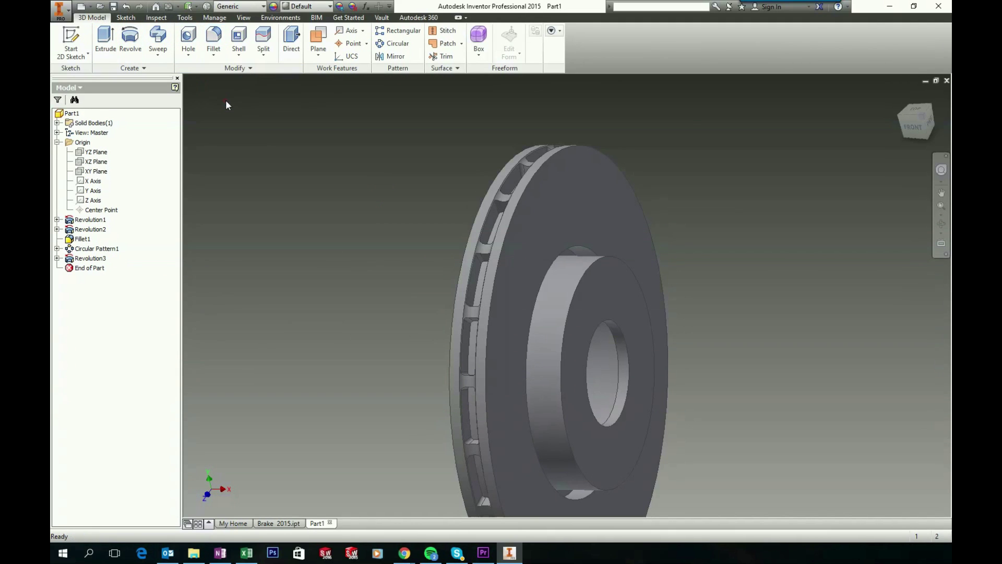
left_click(615, 325)
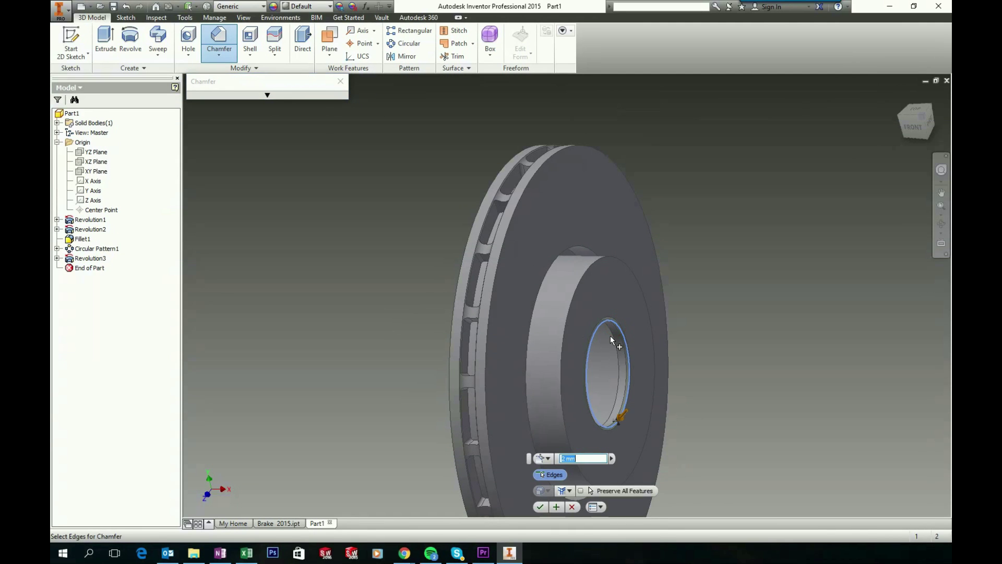
left_click(611, 337)
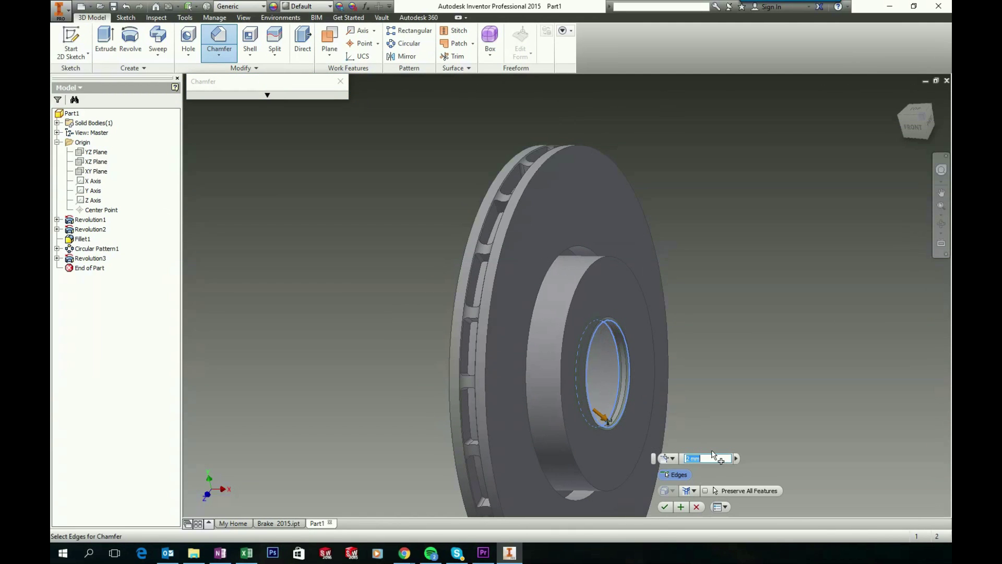
key("Return")
Start a new sketch on the flat outer face of the hub
middle_click_drag(732, 305, 786, 244, "shift")
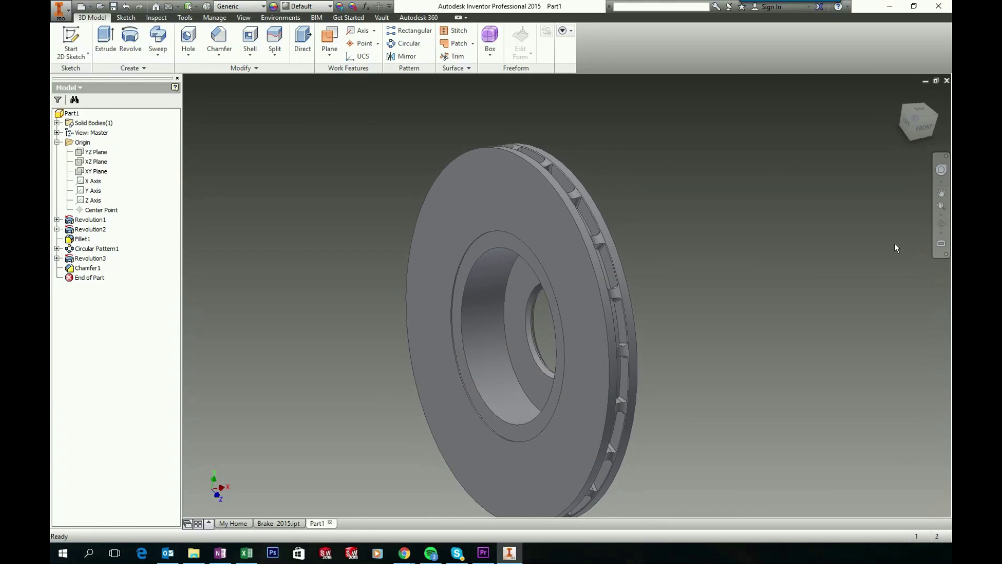
left_click(711, 218)
scroll(679, 234, "down", 4)
middle_click_drag(716, 217, 670, 268, "shift")
scroll(678, 233, "up", 4)
middle_click_drag(431, 195, 392, 168, "shift")
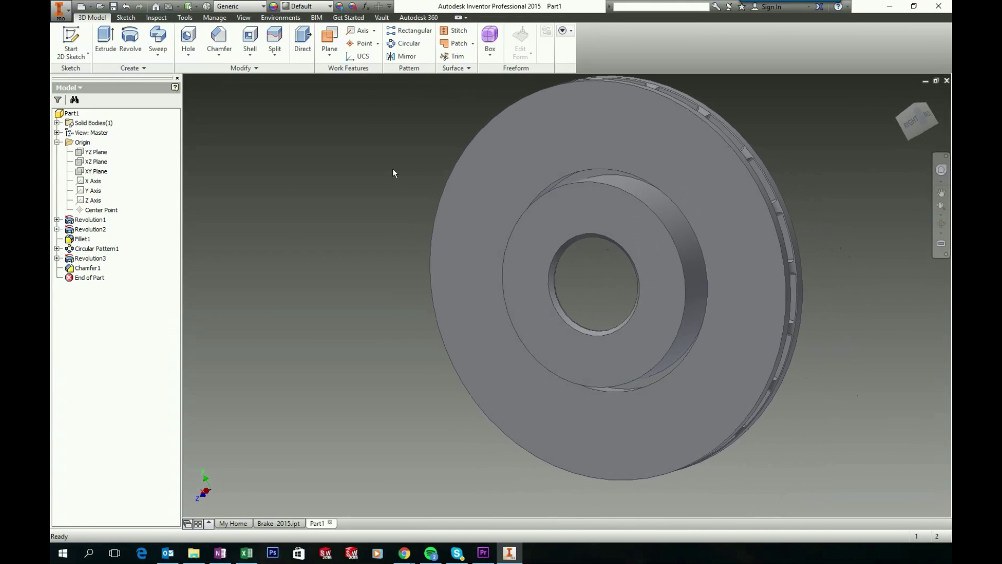
left_click(392, 166)
left_click(558, 215)
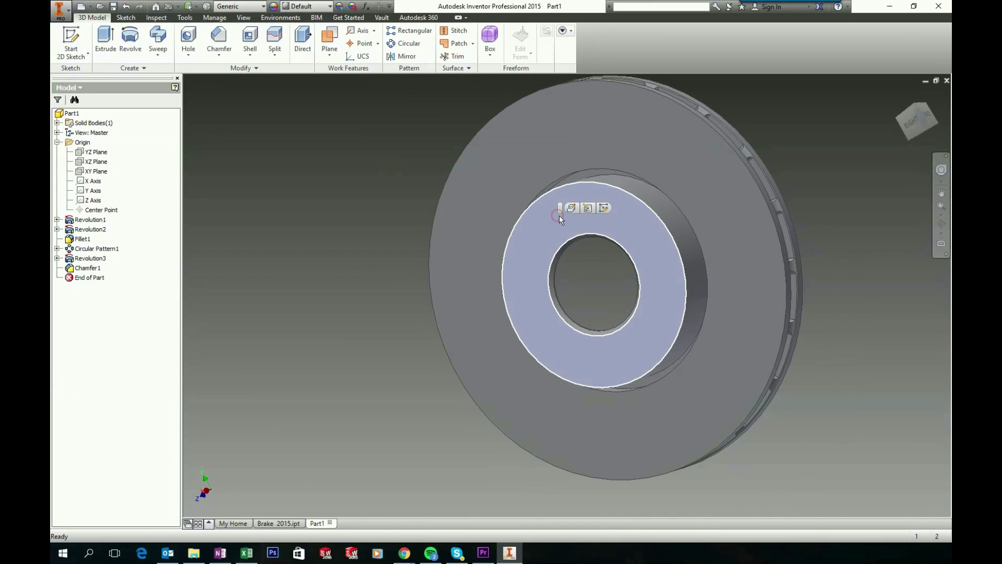
right_click(554, 231)
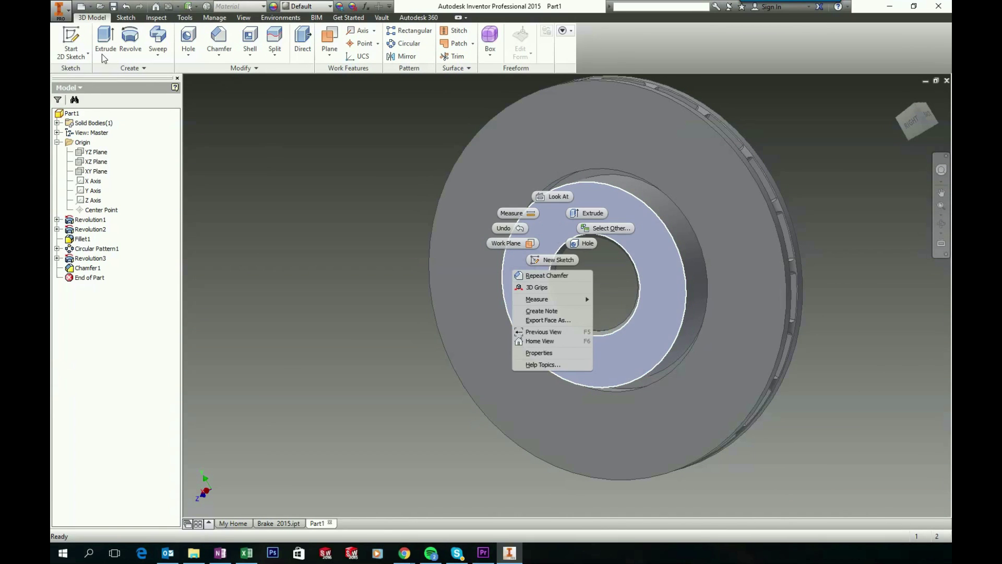
left_click(68, 43)
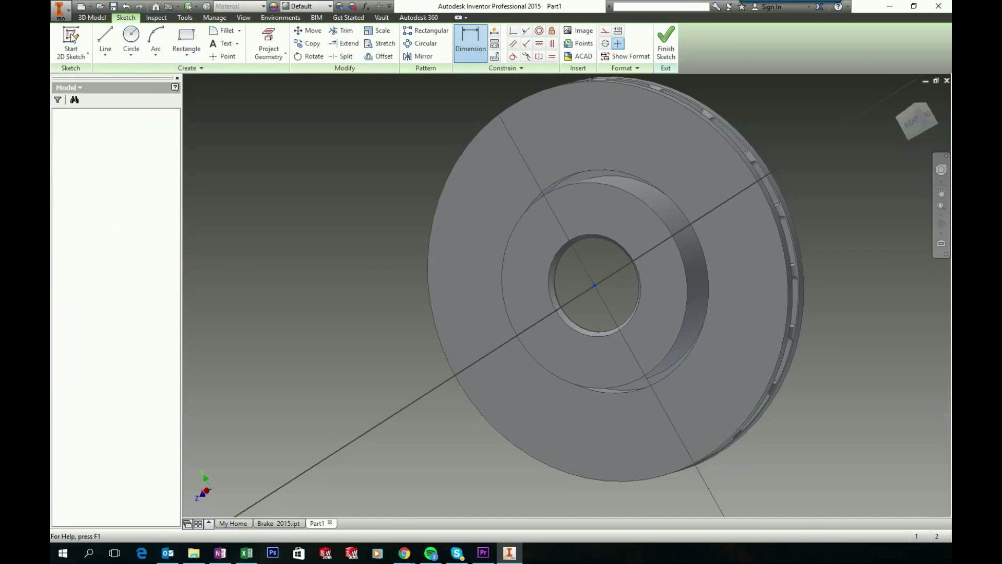
Draw a circle about 20 mm in diameter on the hub face, beside the bore and near the horizontal axis
left_click(131, 39)
left_click(567, 296)
left_click(475, 276)
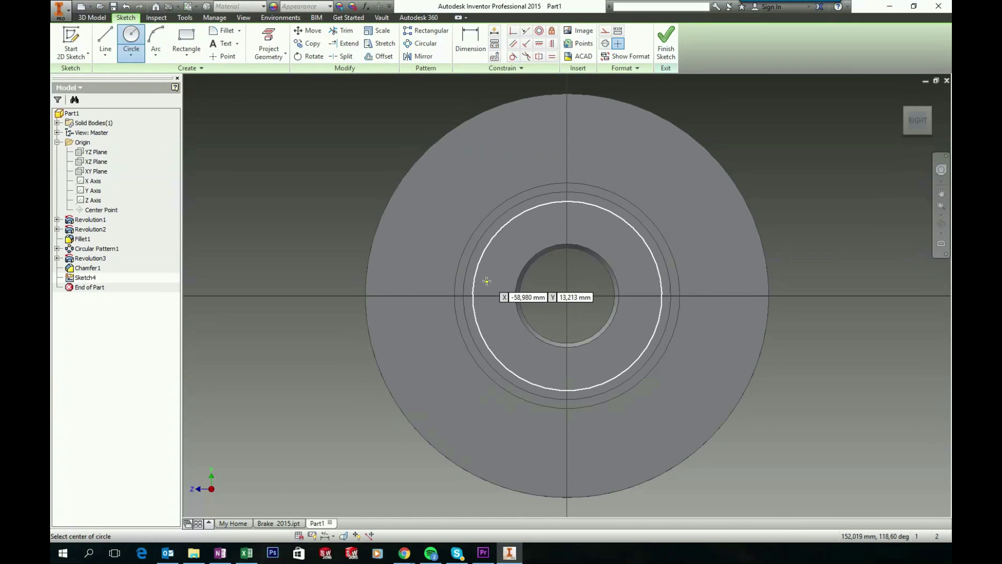
left_click(490, 291)
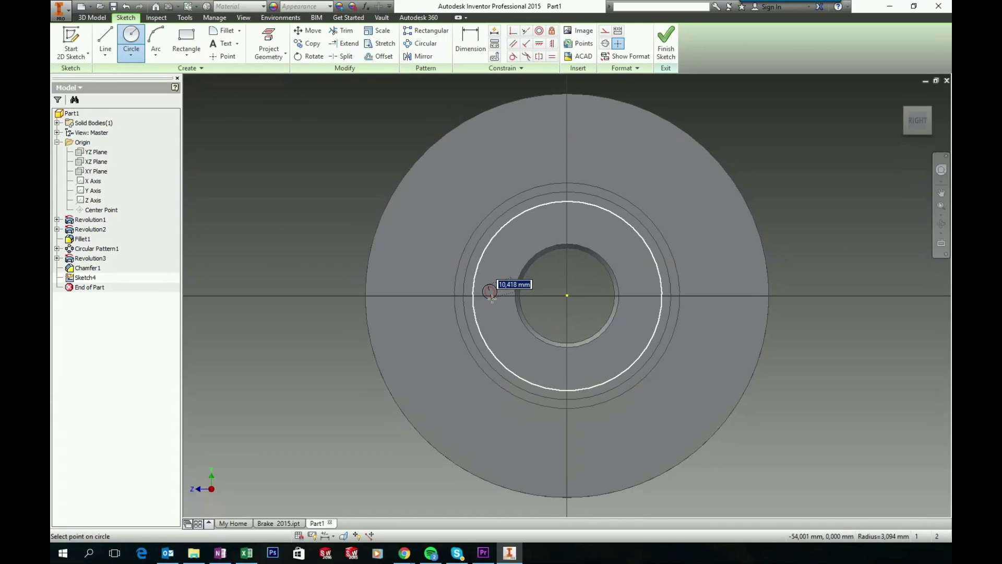
left_click(475, 290)
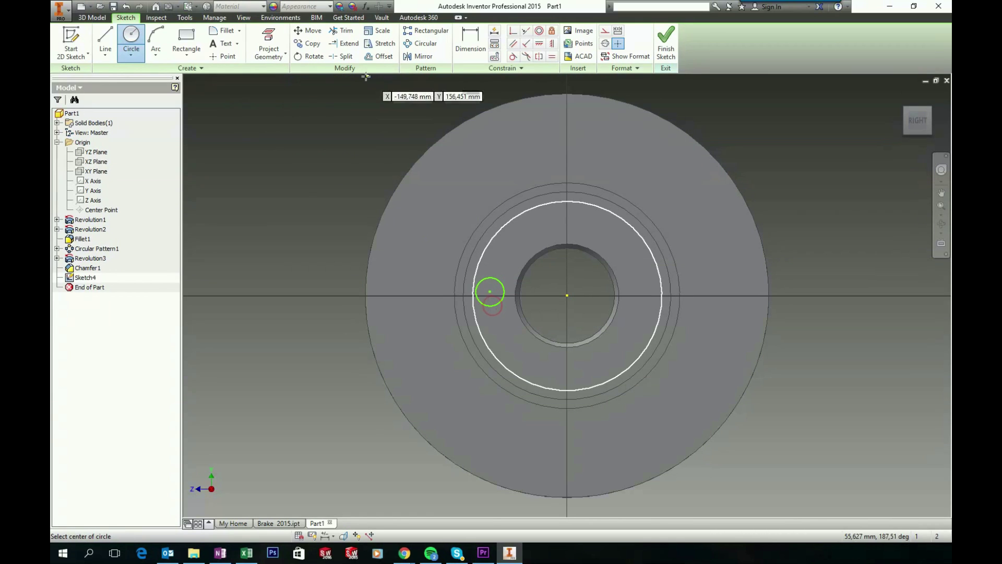
Dimension the small circle's diameter at 15.3 mm
left_click(470, 41)
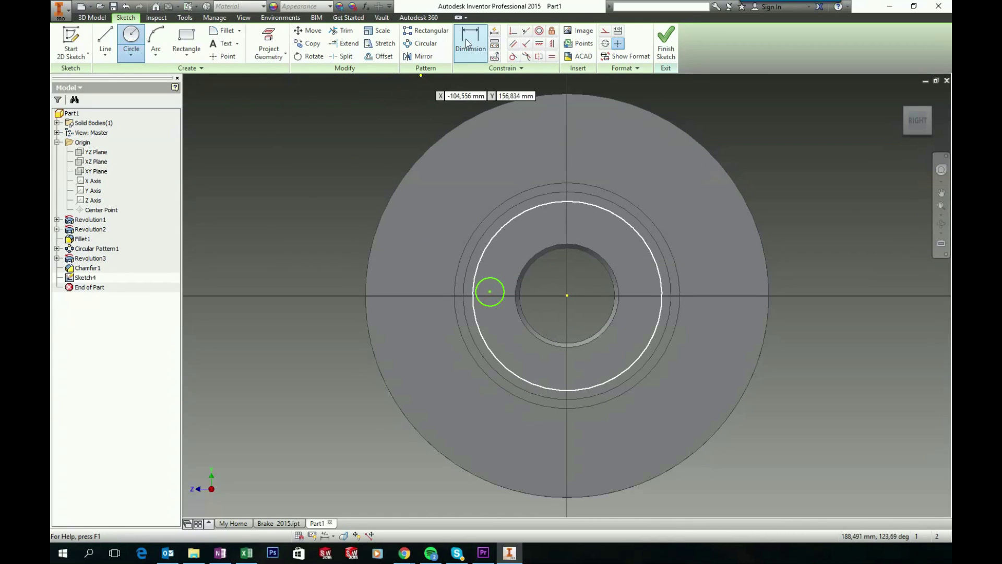
left_click(492, 279)
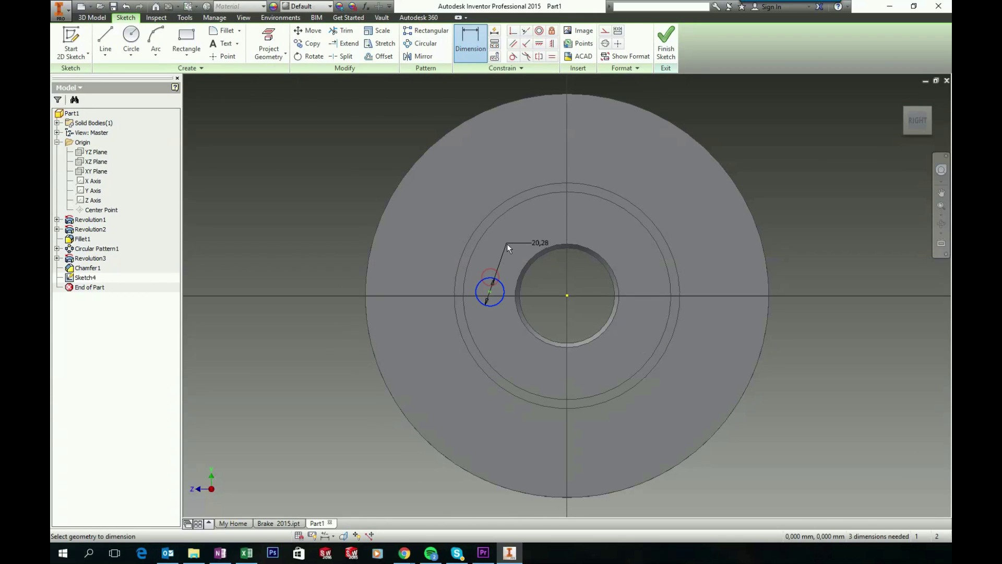
left_click(503, 236)
type("15,3")
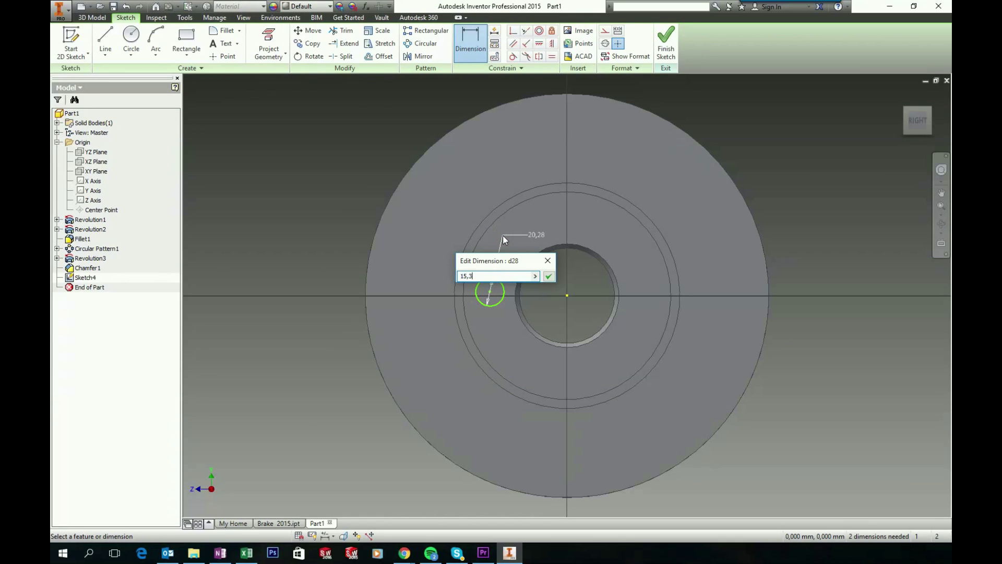
key("Return")
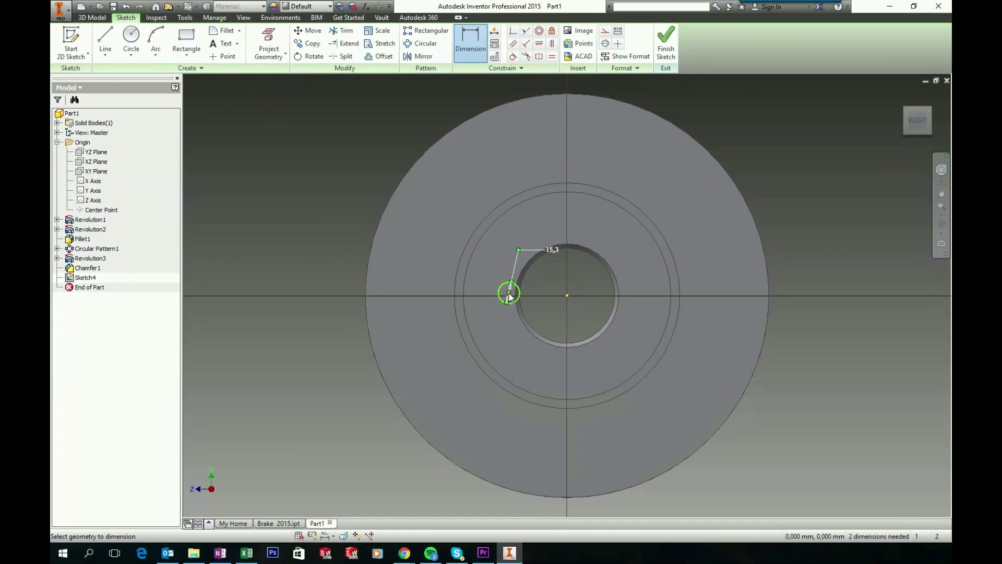
Dimension the horizontal distance between the small circle's centre and the origin at 56 mm
scroll(546, 295, "down", 5)
scroll(561, 293, "up", 2)
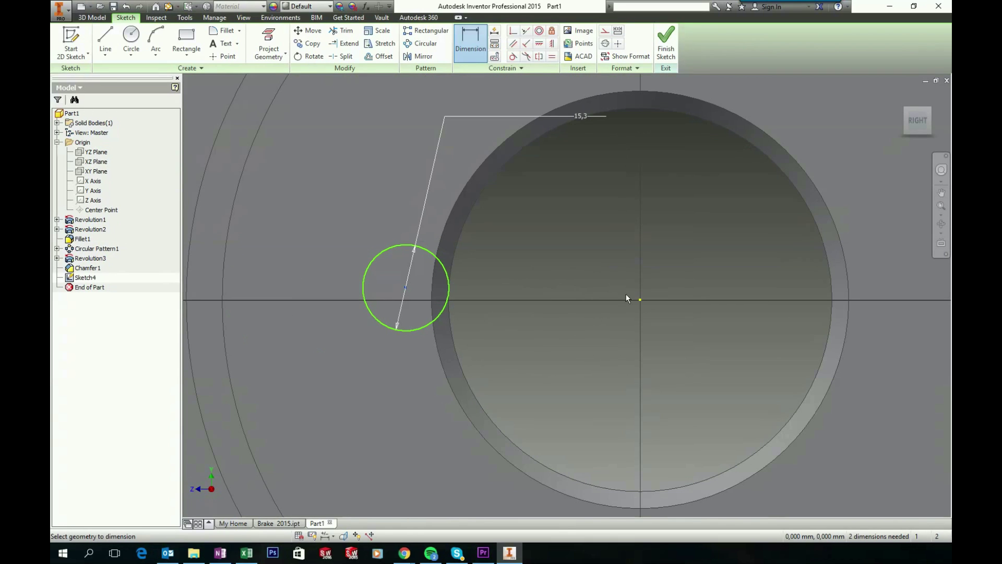
left_click(640, 300)
left_click(575, 248)
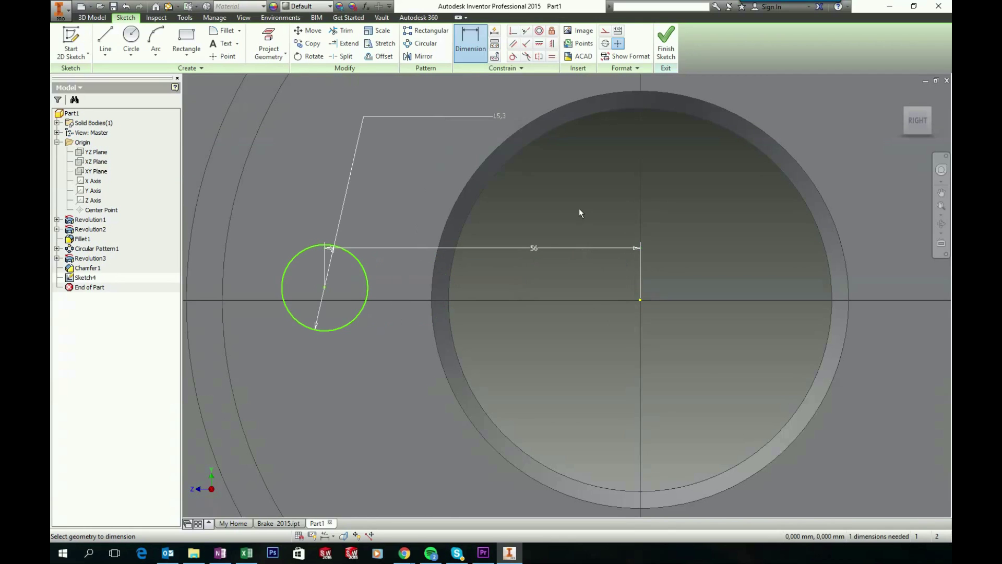
scroll(581, 199, "up", 2)
key("Escape")
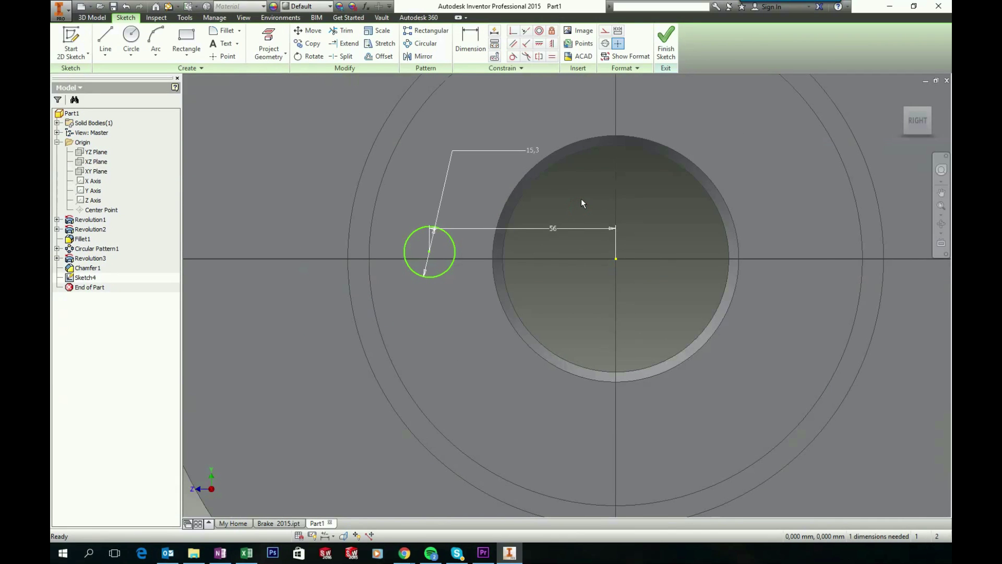
Constrain the small circle's centre to lie horizontally in line with the origin
double_click(429, 253)
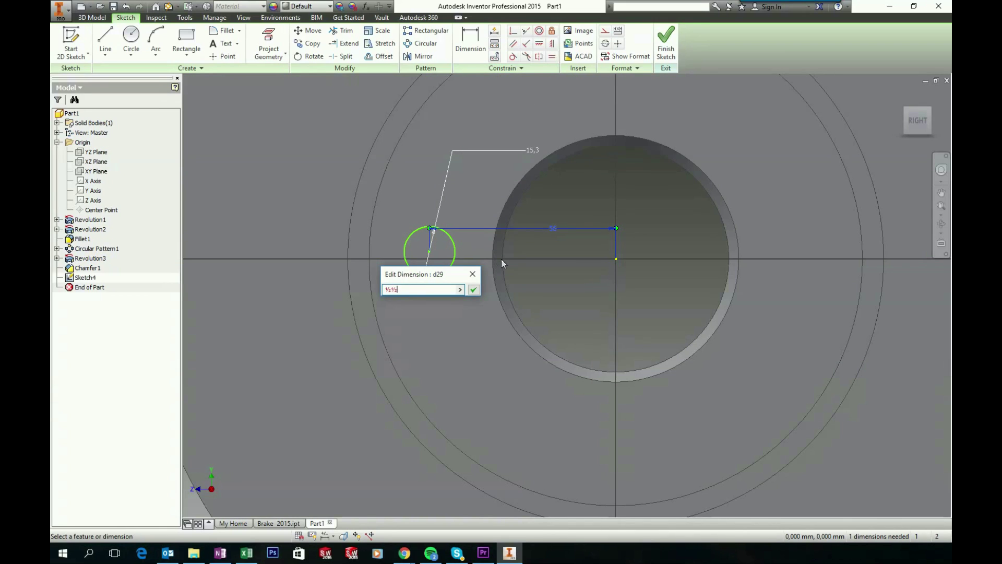
key("Escape")
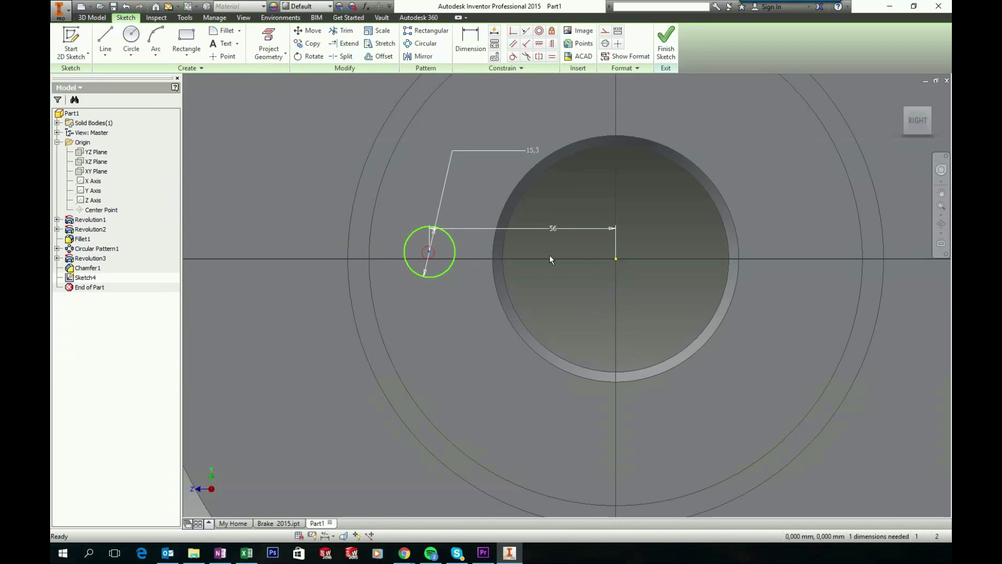
left_click(616, 259)
left_click(541, 48)
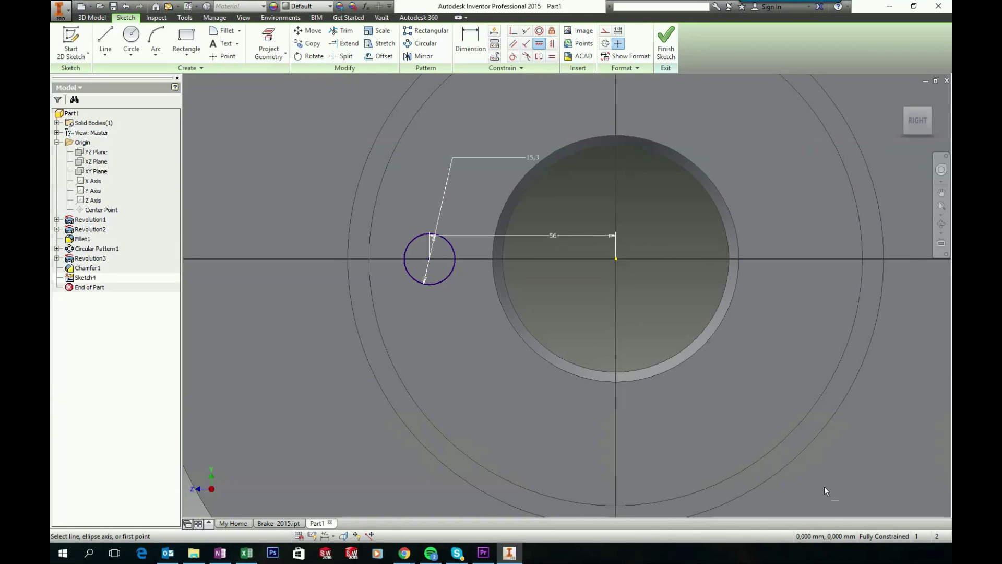
Extrude the small circle into the hub as a cut with the extents set to All, making a bolt hole
key("F6")
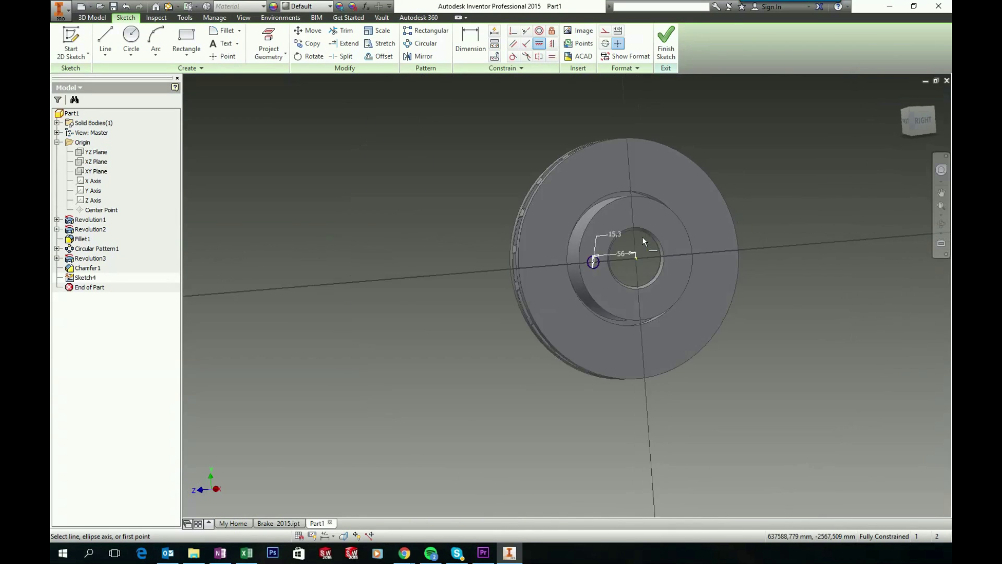
left_click(92, 17)
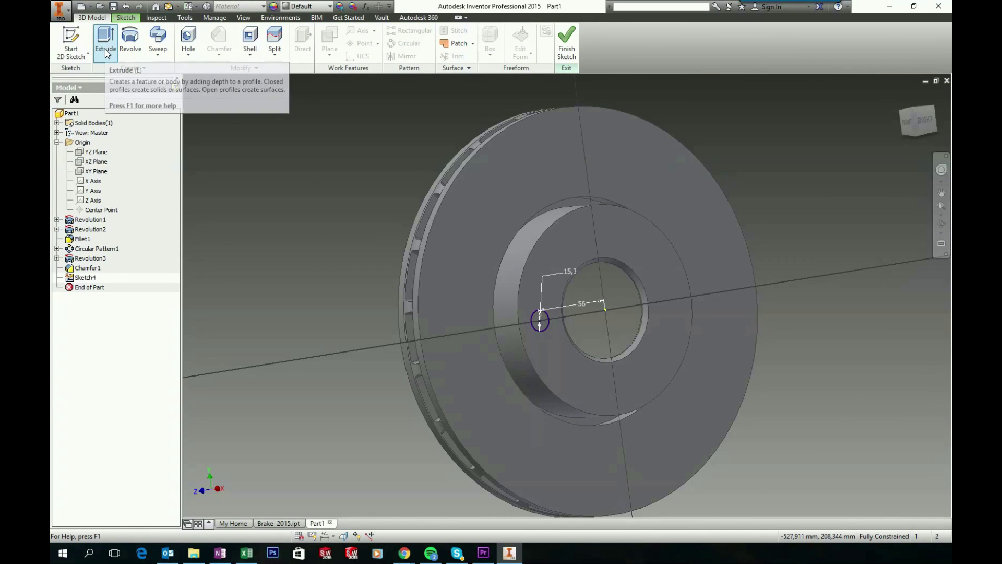
left_click(105, 54)
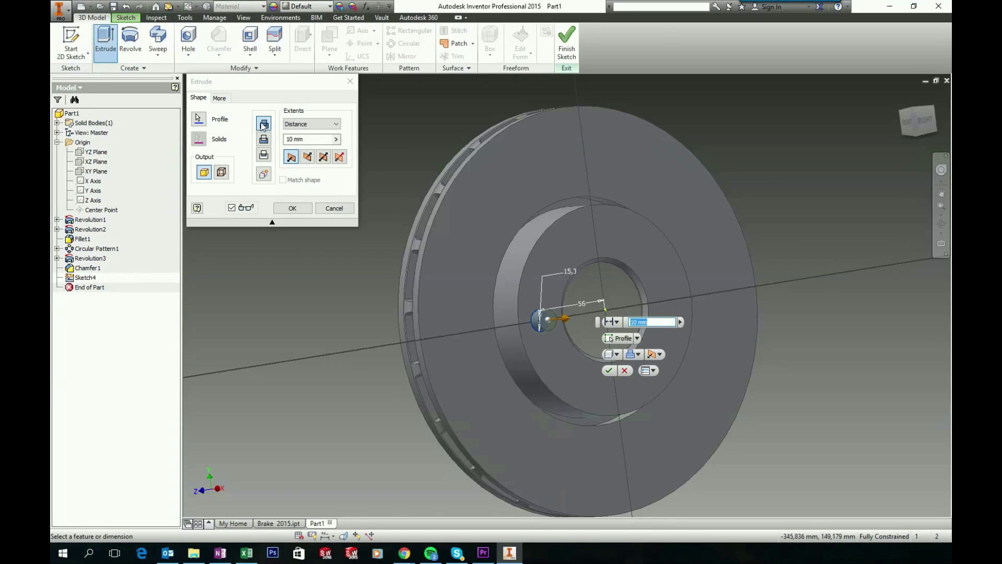
left_click(316, 125)
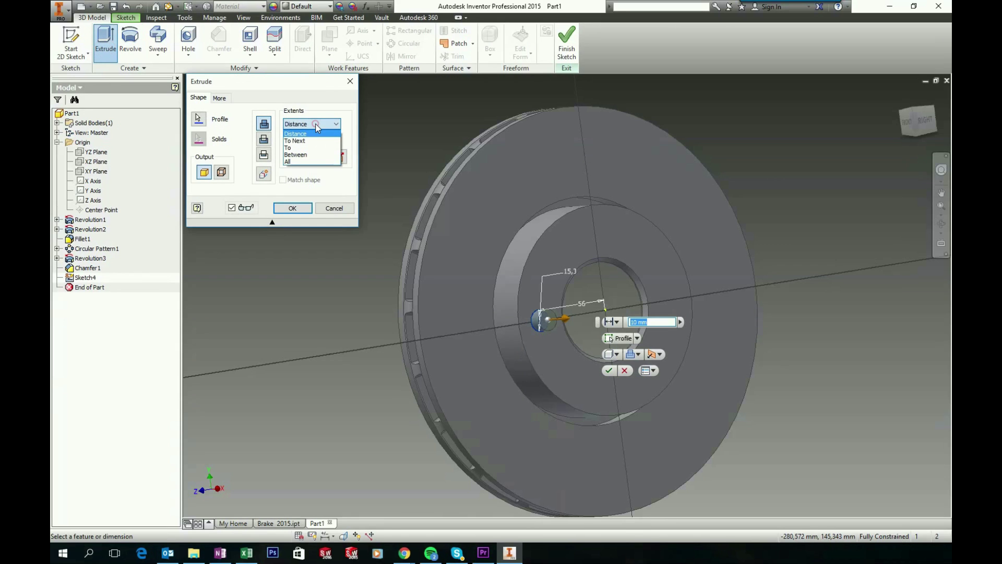
left_click(295, 164)
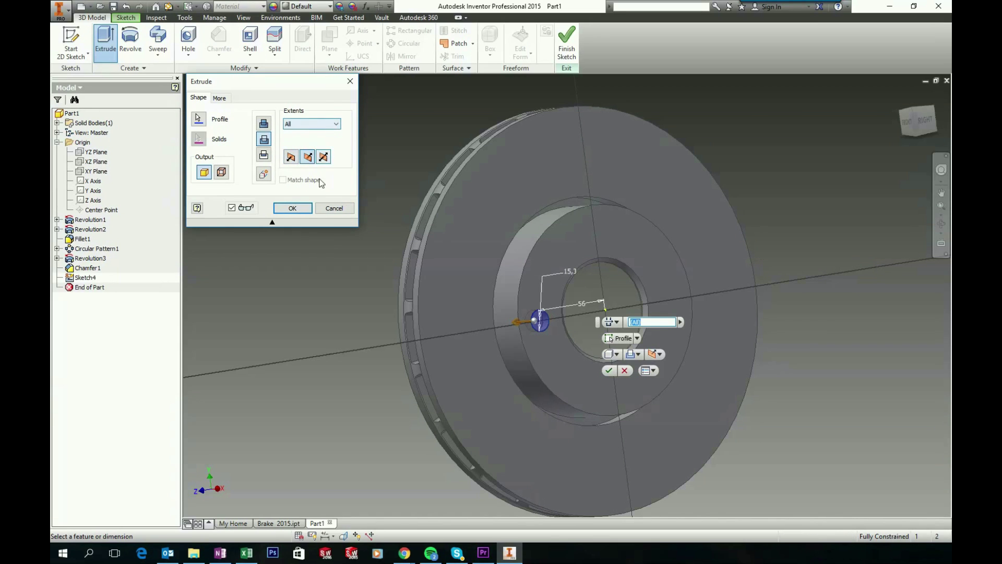
left_click(293, 212)
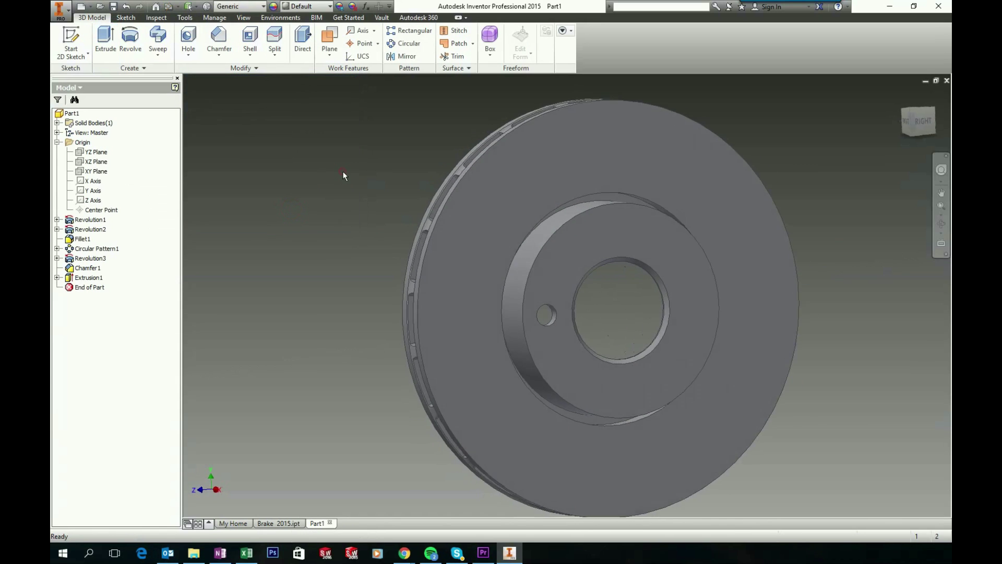
Chamfer the outer edge of the bolt hole on the hub face
left_click(343, 172)
key("F5")
key("F5")
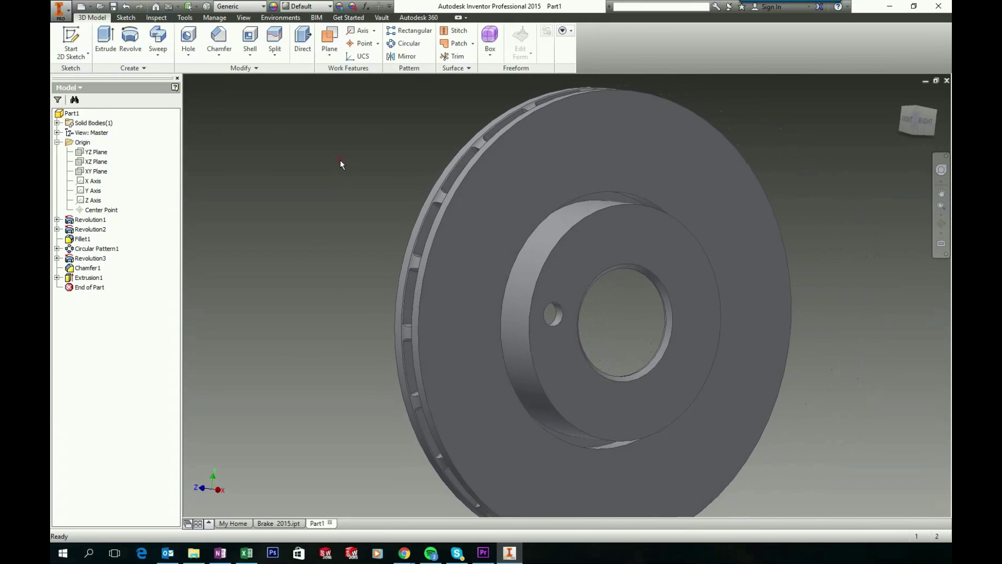
key("F5")
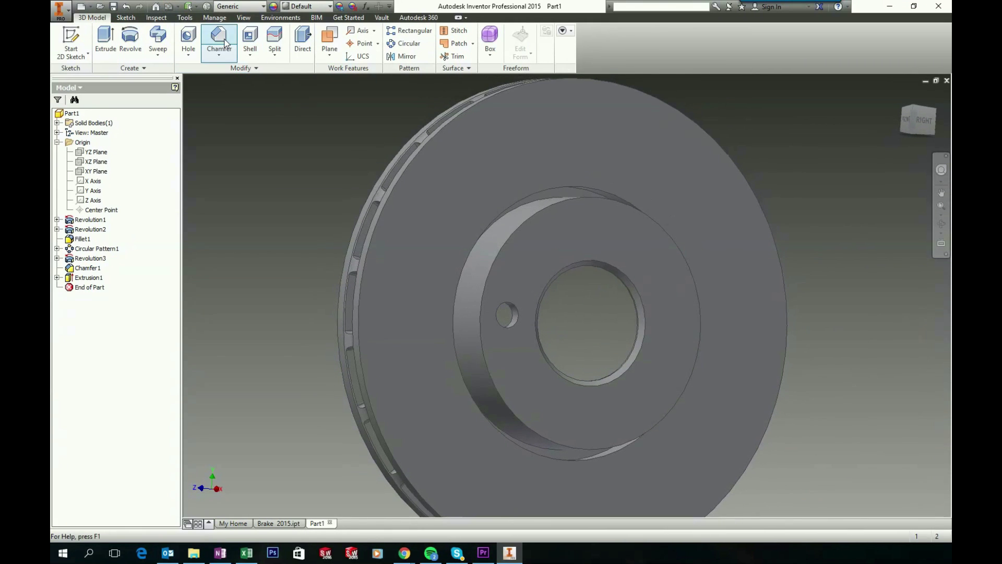
left_click(219, 41)
scroll(529, 295, "up", 3)
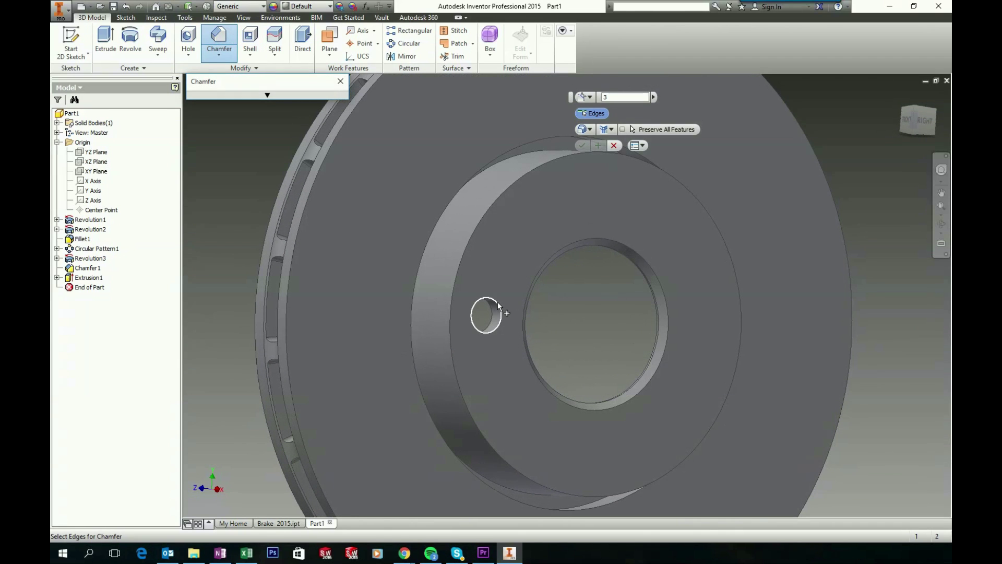
left_click(489, 318)
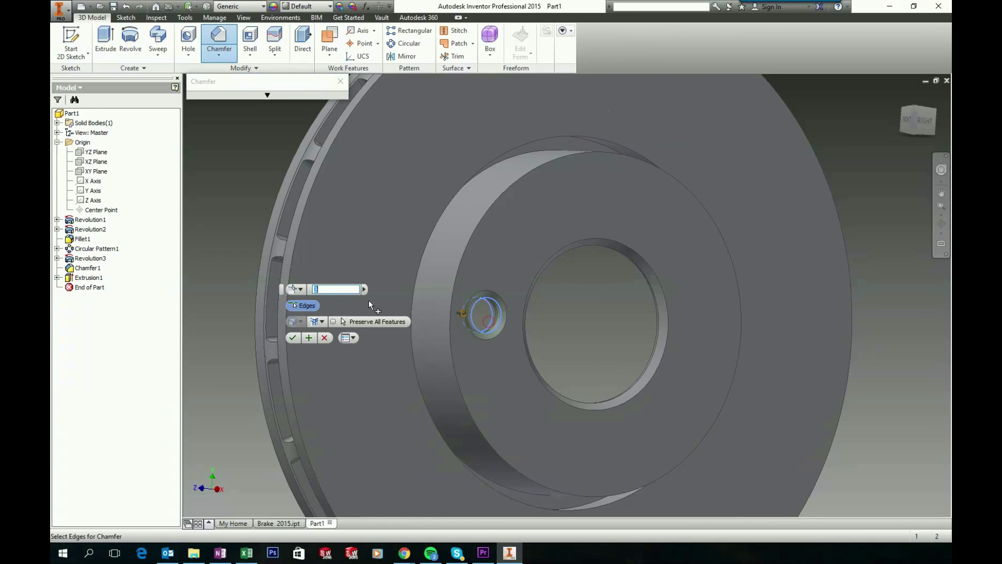
key("Return")
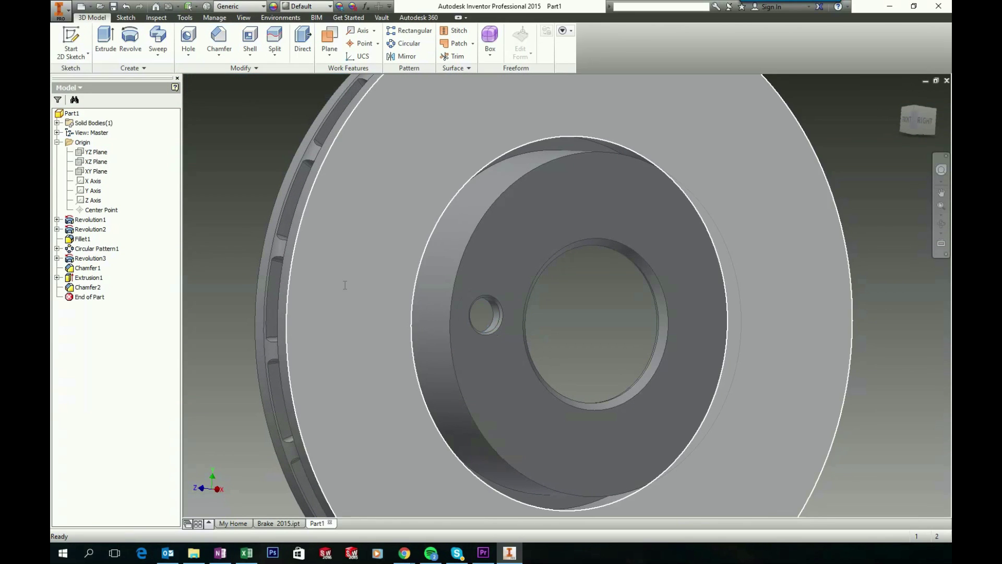
left_click(226, 124)
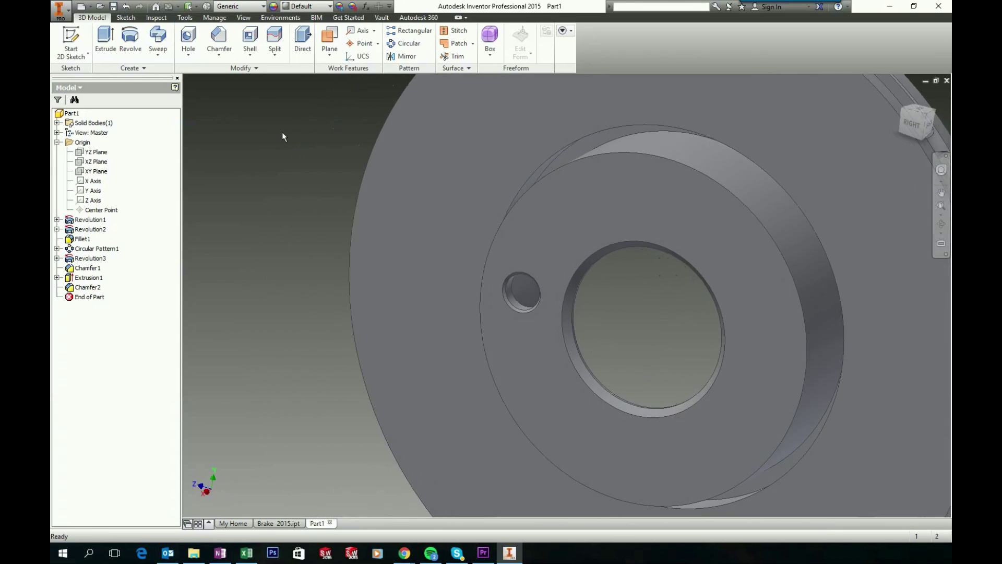
left_click(287, 126)
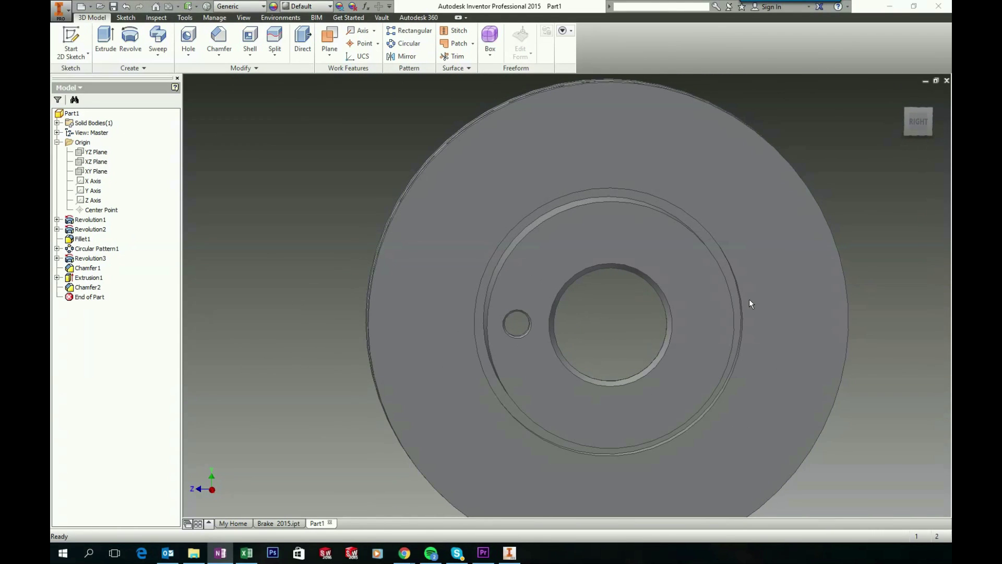
Start a circular pattern with the bolt hole cut and its chamfer as the features
left_click(301, 150)
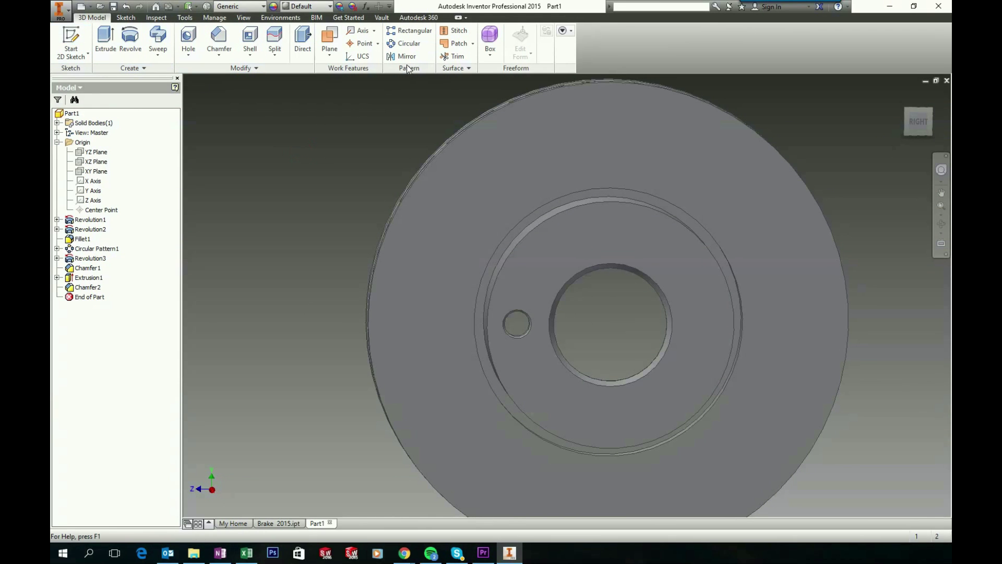
left_click(403, 43)
middle_click_drag(411, 105, 538, 186, "shift")
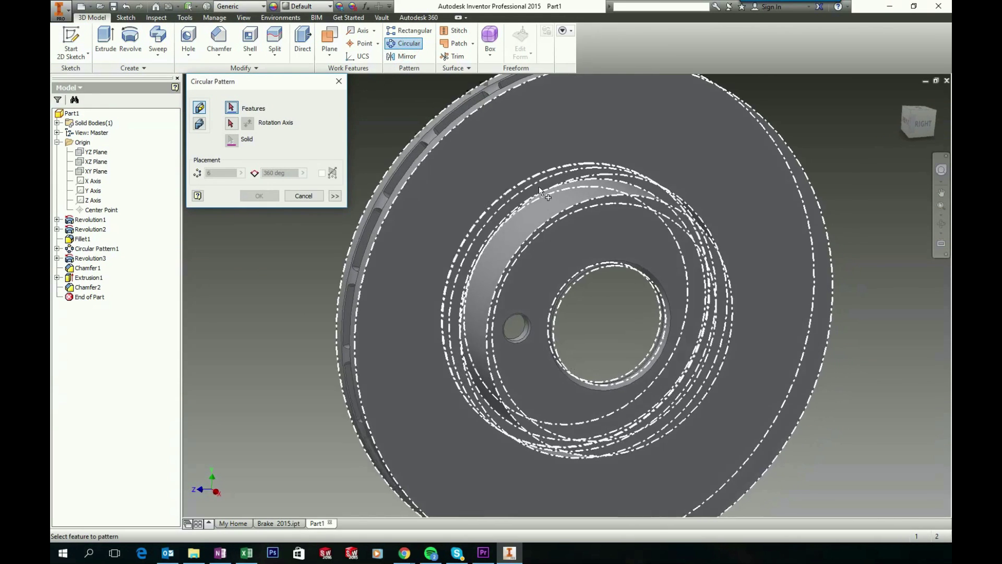
scroll(543, 303, "up", 5)
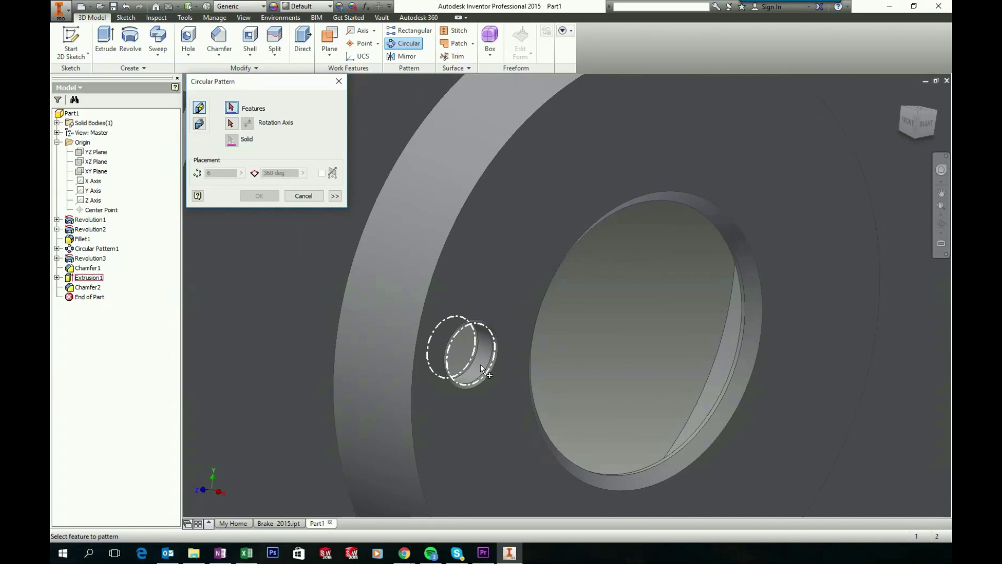
left_click(481, 365)
scroll(559, 417, "down", 2)
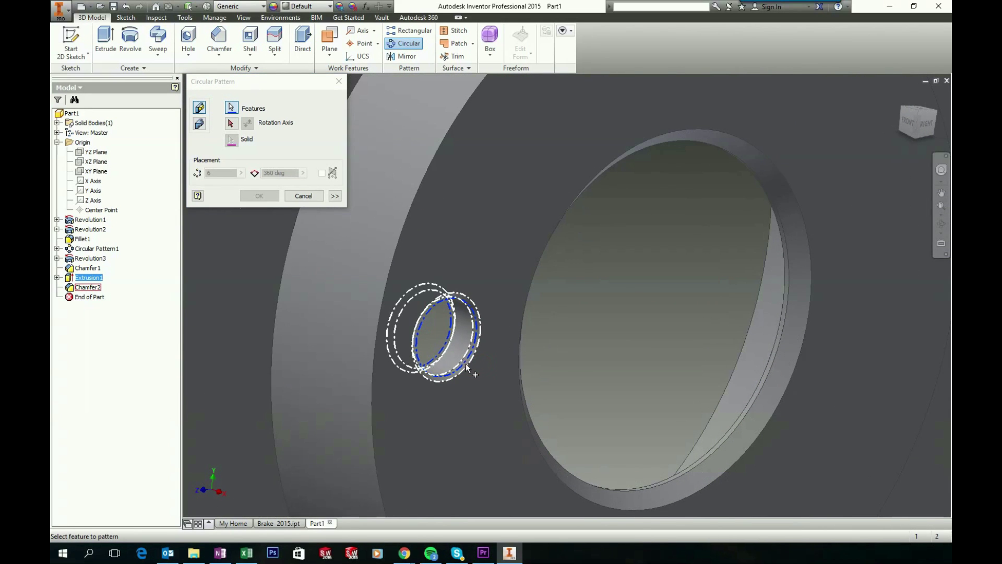
left_click(467, 365)
scroll(466, 365, "up", 3)
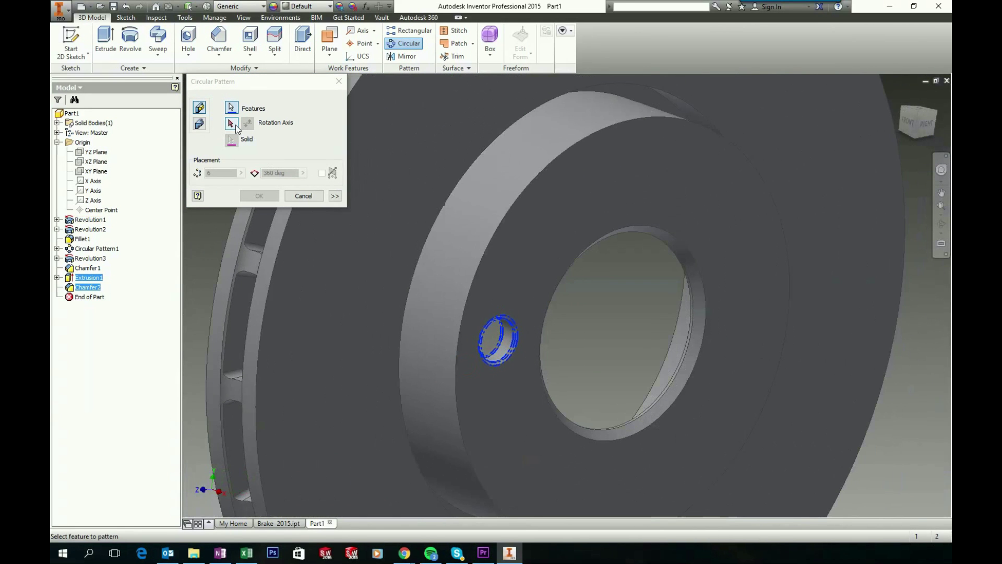
Pattern the chamfered bolt hole around the hub's axis with 5 occurrences over 360 degrees
left_click(232, 123)
left_click(560, 167)
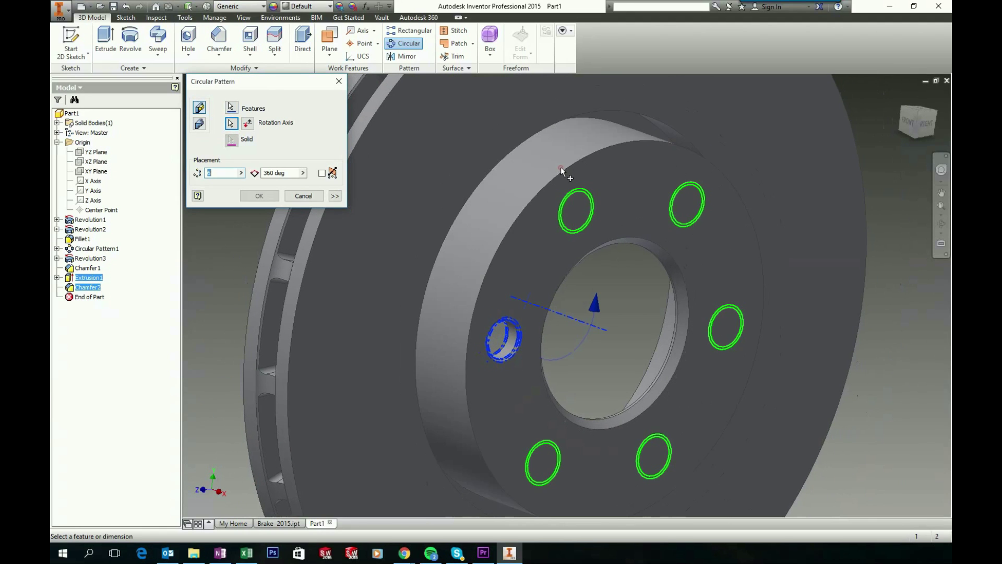
scroll(560, 167, "up", 2)
middle_click_drag(560, 167, 470, 166, "shift")
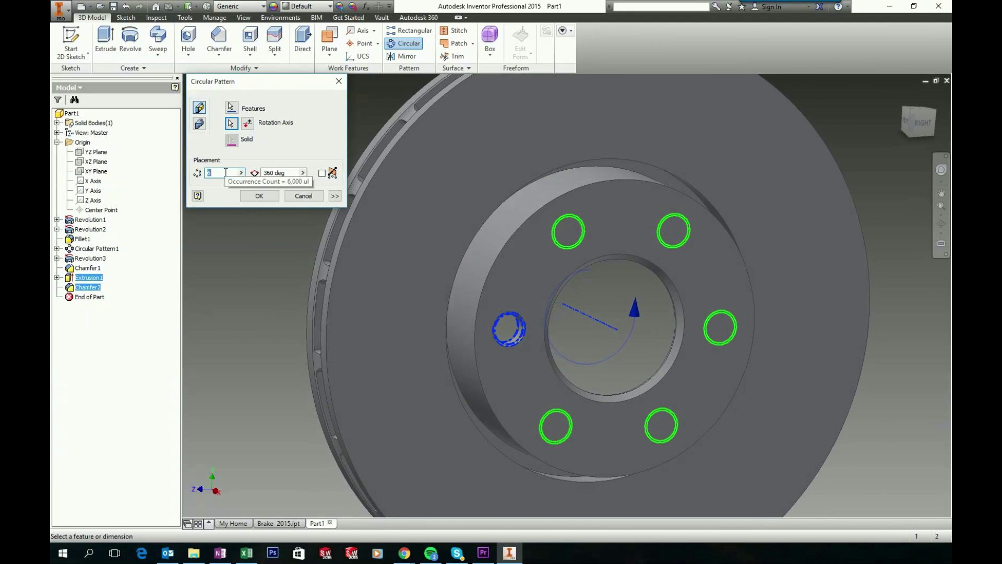
type("5")
key("Return")
key("F6")
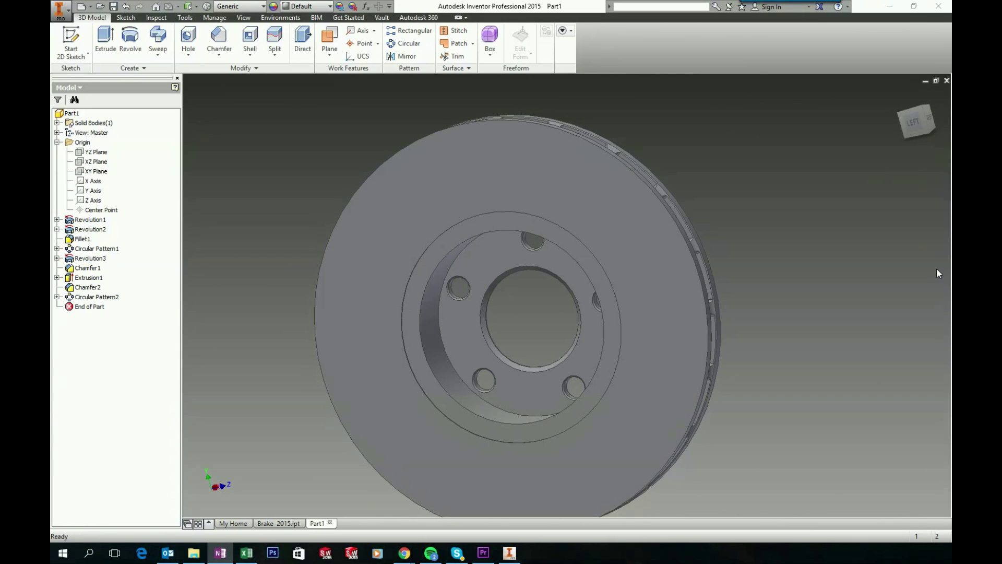
Start a 2D sketch on the disc's flat annular face on the side opposite the protruding hub
left_click(759, 243)
scroll(759, 243, "up", 5)
key("F6")
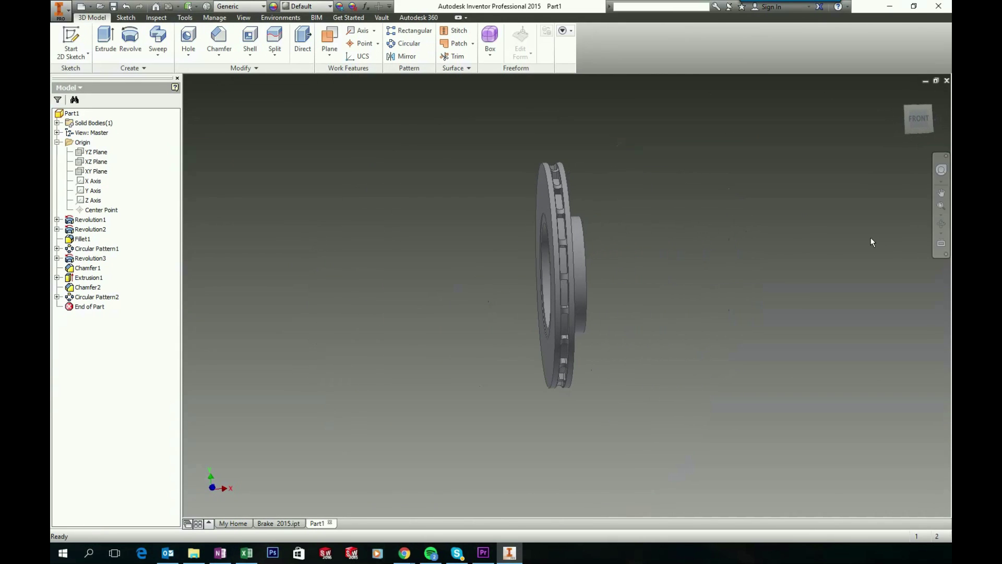
left_click(611, 230)
scroll(611, 230, "down", 5)
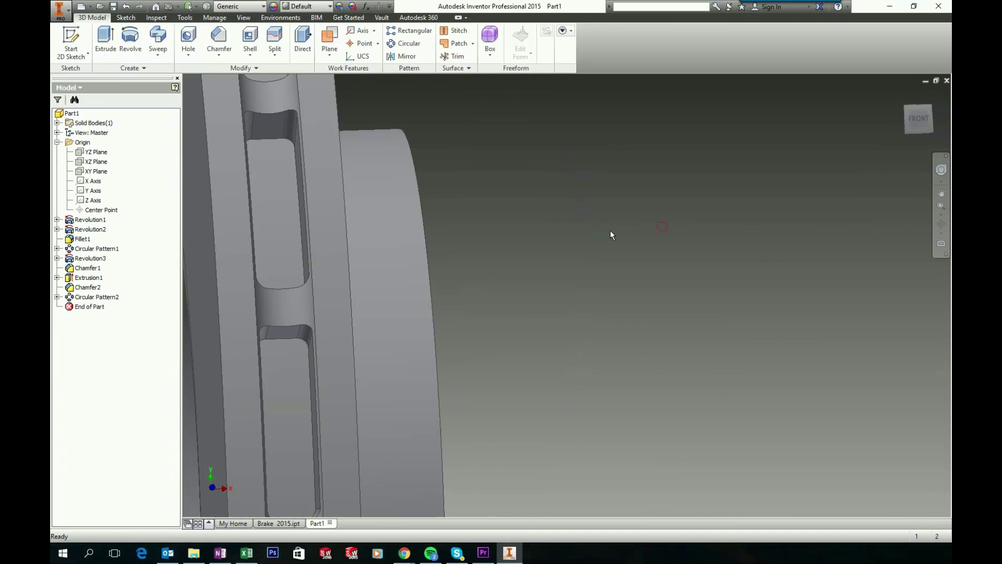
key("F6")
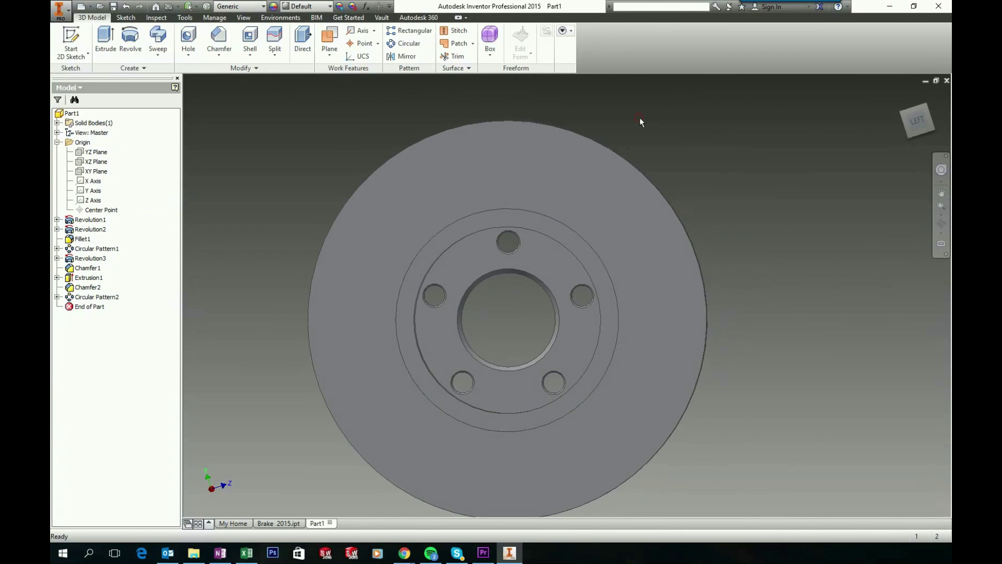
left_click(503, 163)
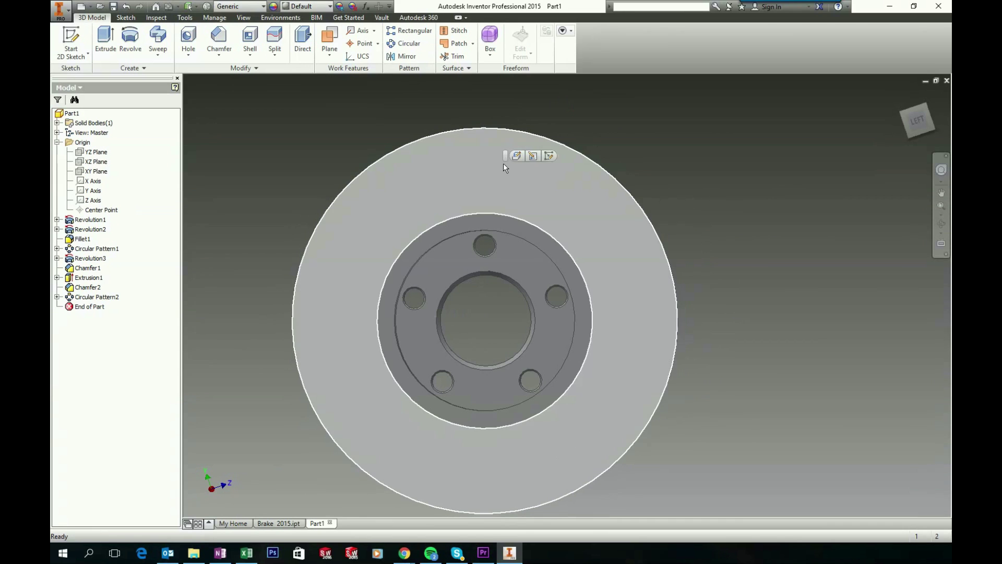
left_click(80, 55)
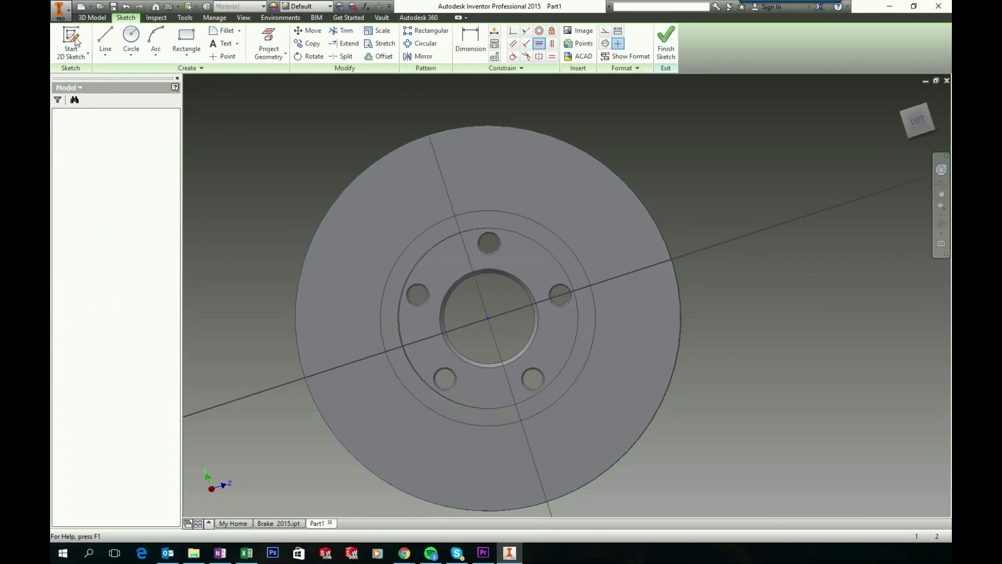
Sketch a circle about 11.3 mm in diameter on the annular face, above the origin and slightly beside the vertical axis
left_click(131, 37)
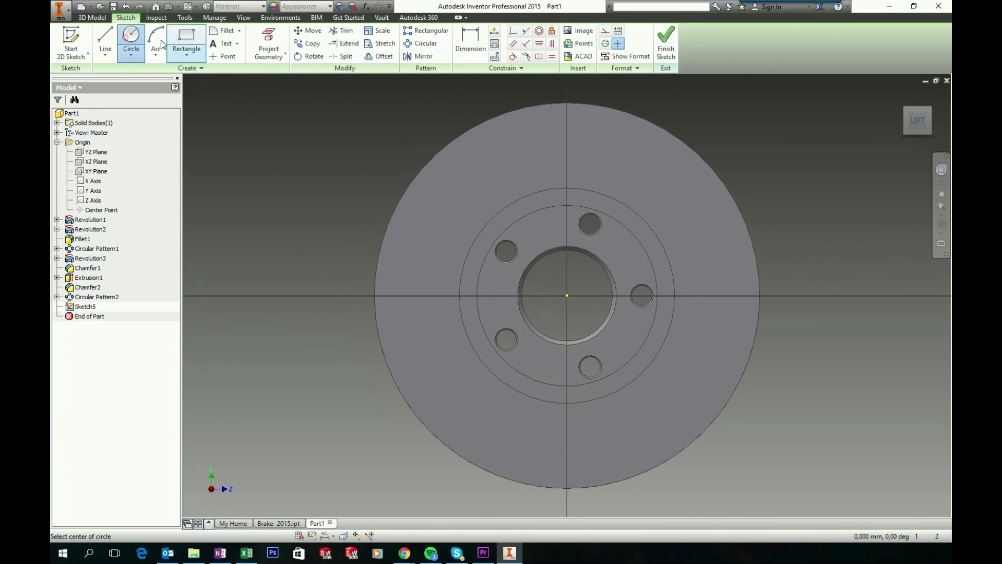
left_click(558, 174)
left_click(558, 182)
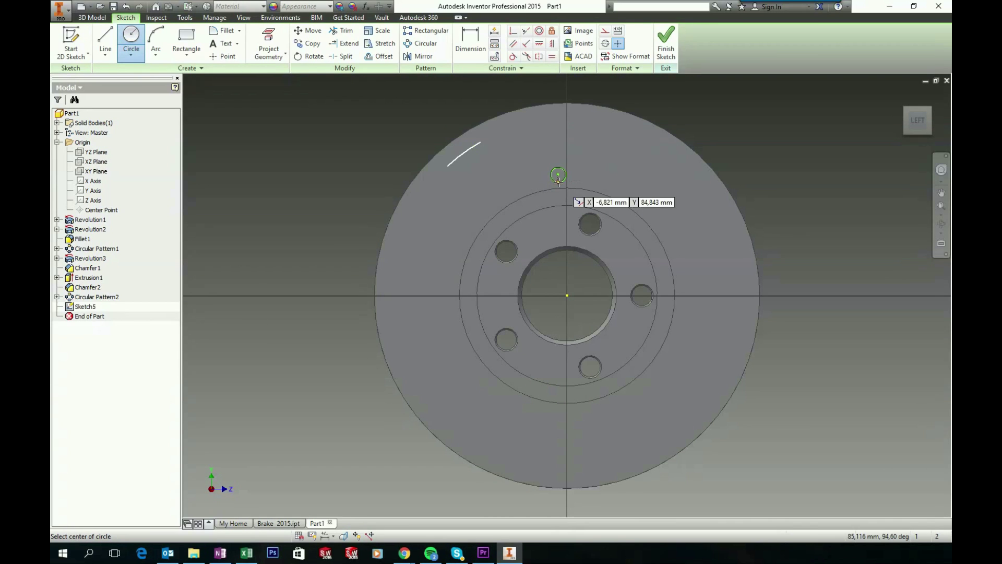
Dimension the new circle's diameter at 6 mm
left_click(470, 42)
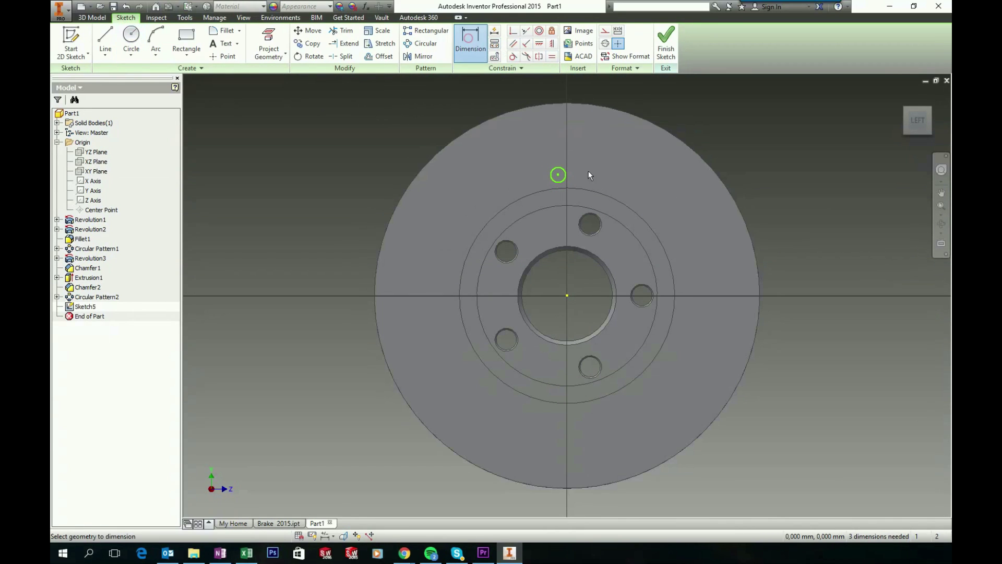
left_click(598, 171)
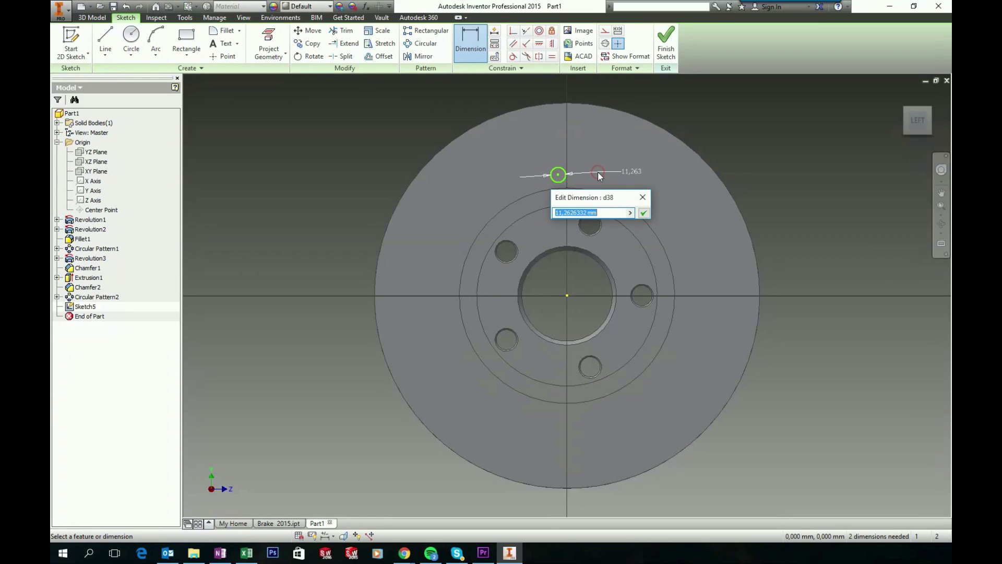
type("6")
key("Return")
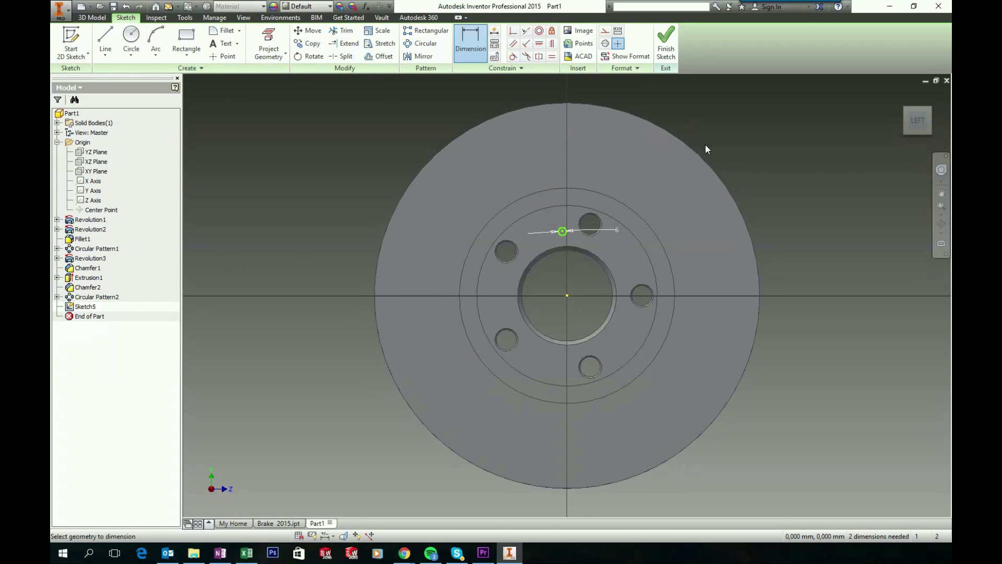
Dimension the vertical distance between the new circle's centre and the origin at 88 mm
scroll(566, 243, "up", 3)
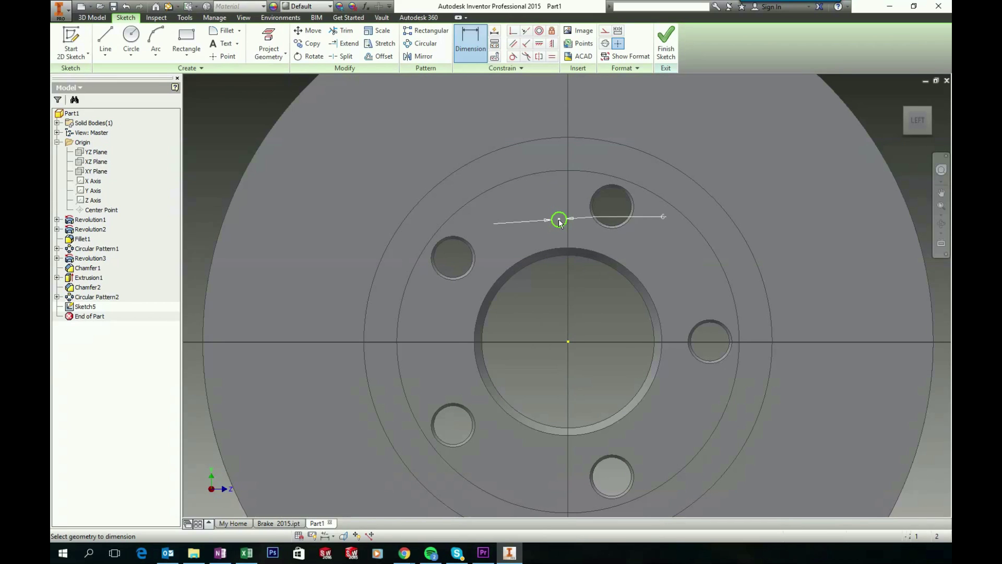
left_click(568, 342)
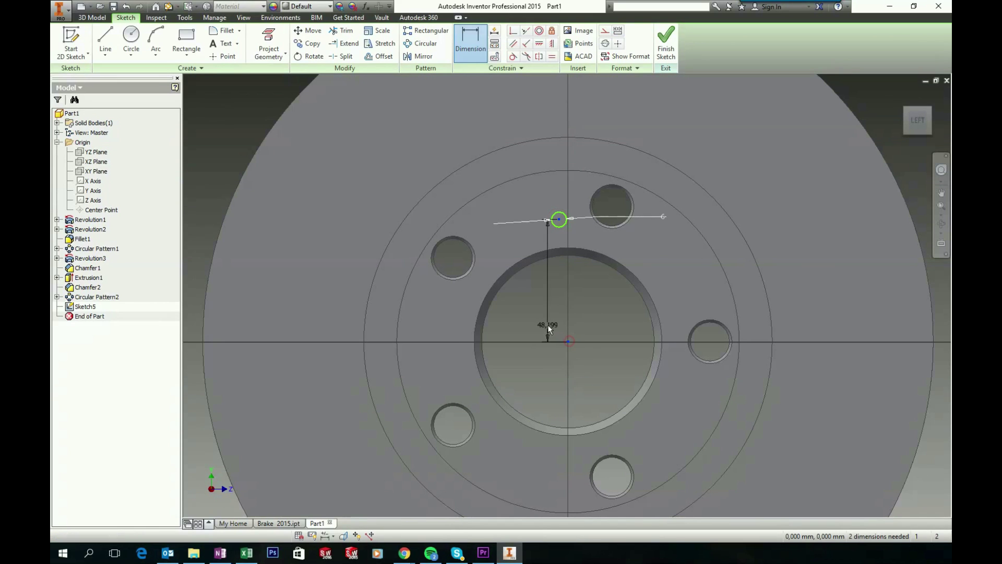
left_click(535, 323)
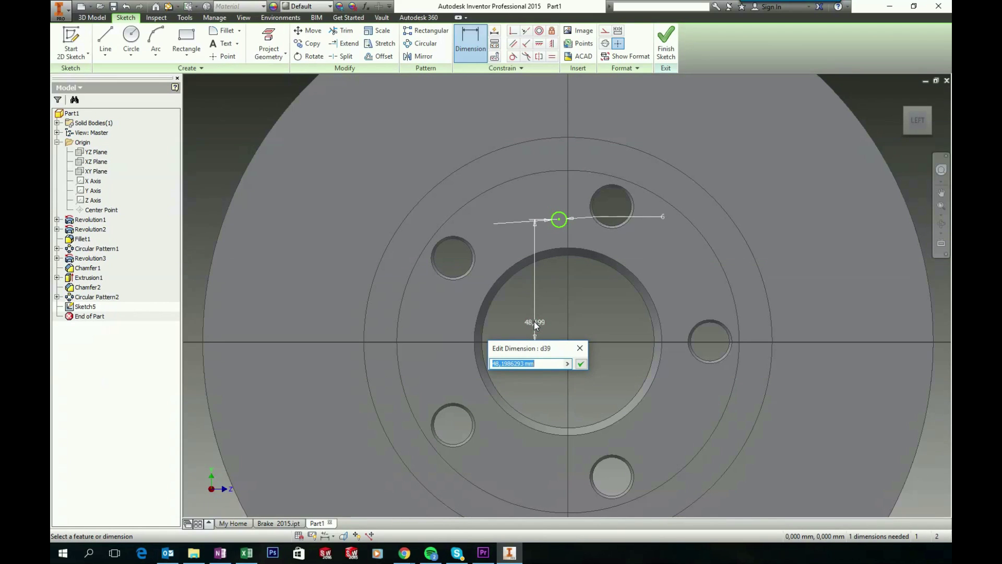
type("88")
key("Return")
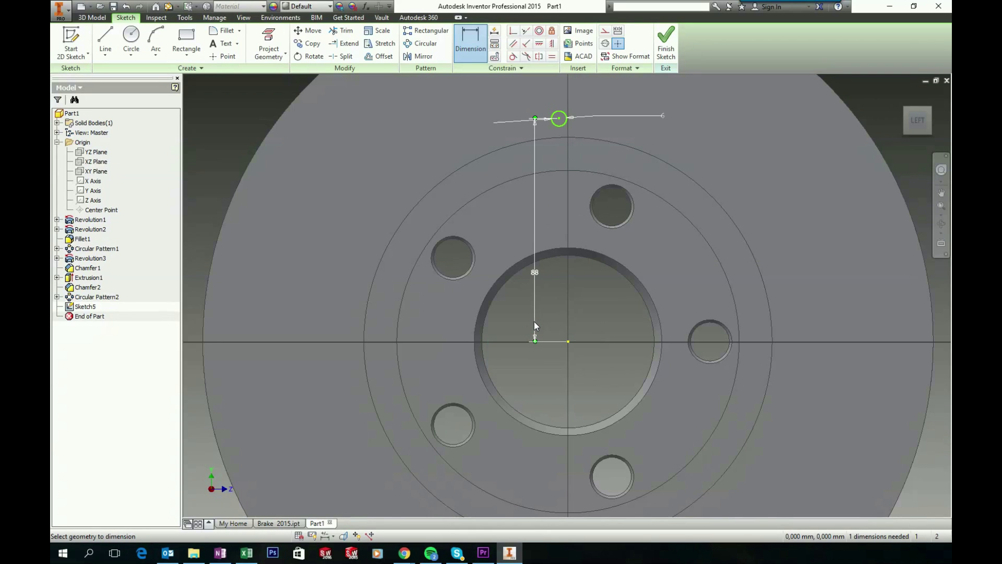
key("Escape")
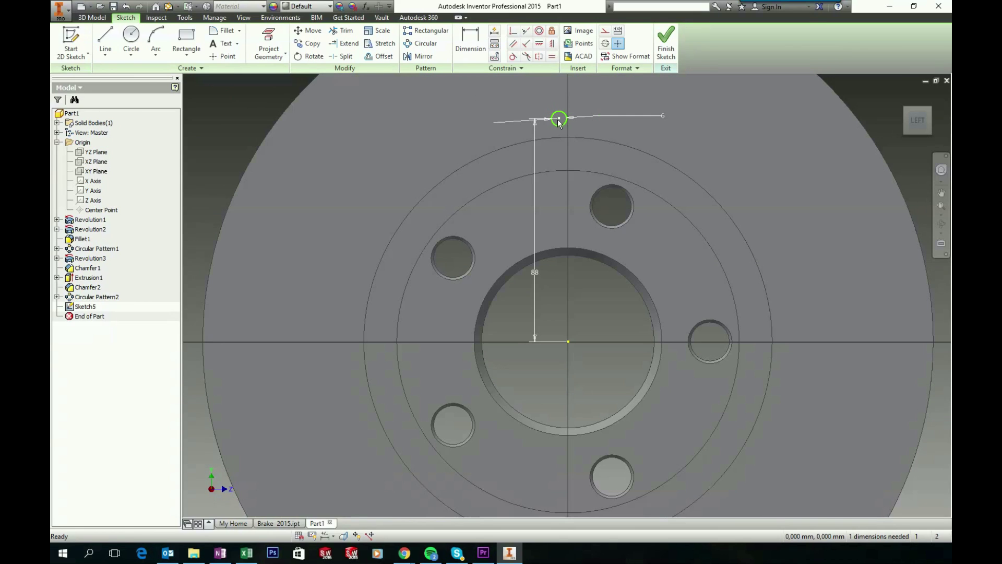
Constrain the small circle's centre to lie vertically in line with the origin
left_click(568, 341)
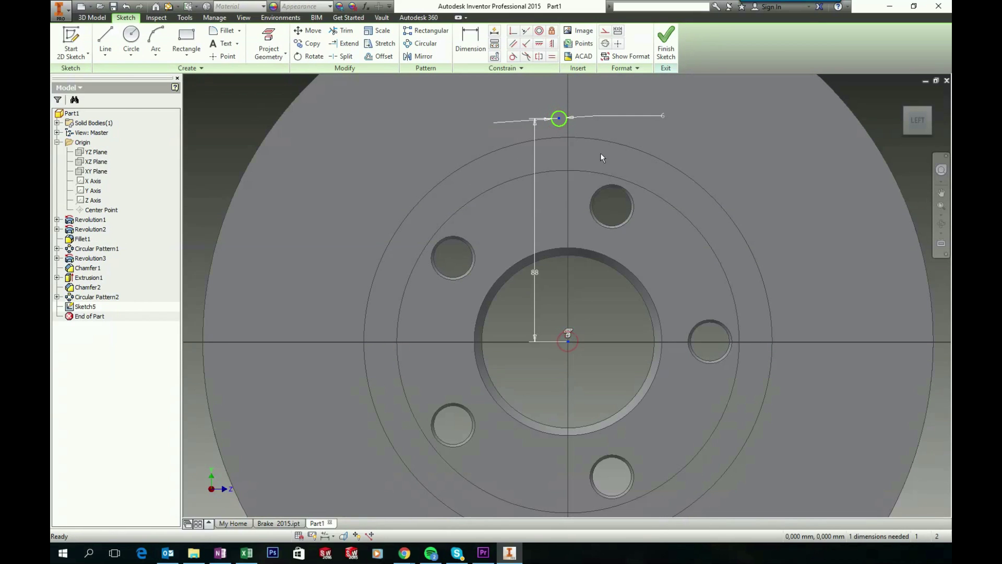
left_click(551, 45)
scroll(714, 92, "up", 2)
mouse_move(714, 94)
middle_mouse_down("shift")
mouse_move(753, 94)
mouse_move(702, 92)
middle_mouse_up("shift")
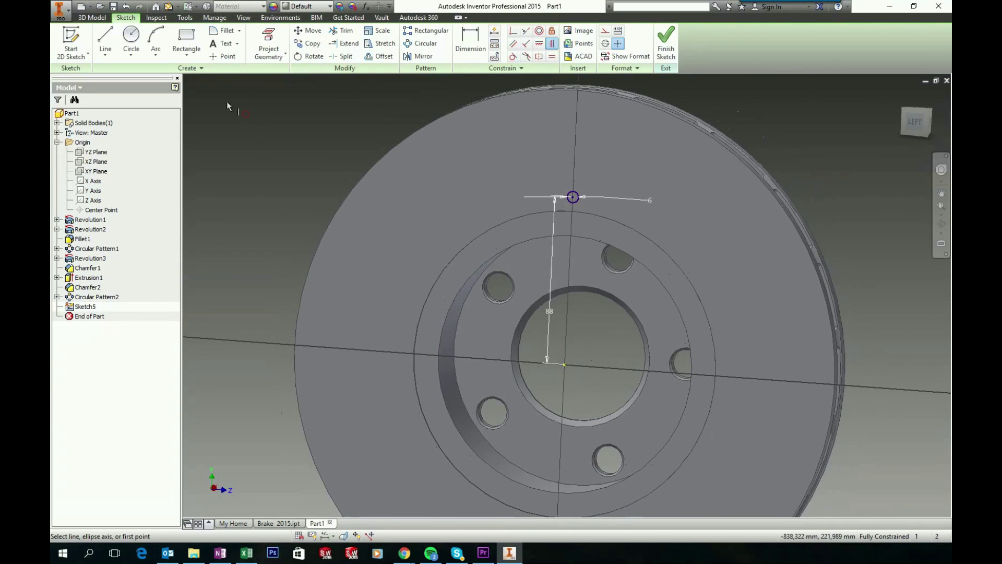
Extrude the 6 mm circle as a cut with the extent set to All
left_click(94, 18)
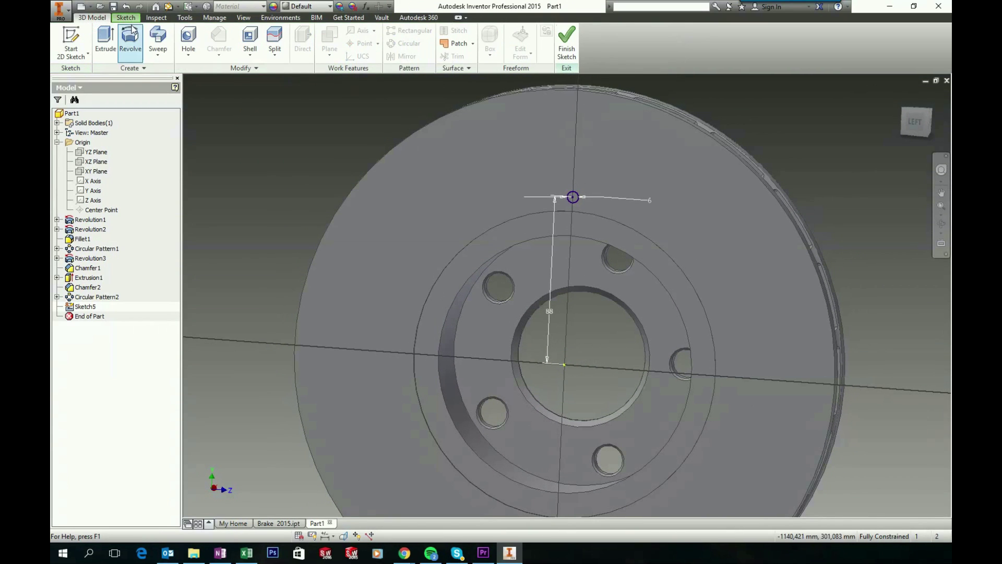
left_click(106, 48)
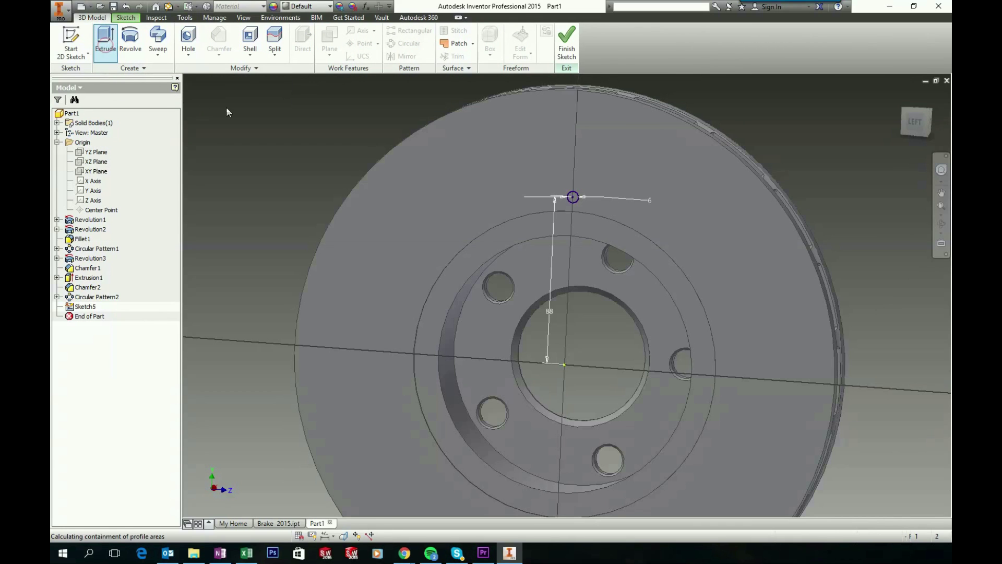
left_click(317, 126)
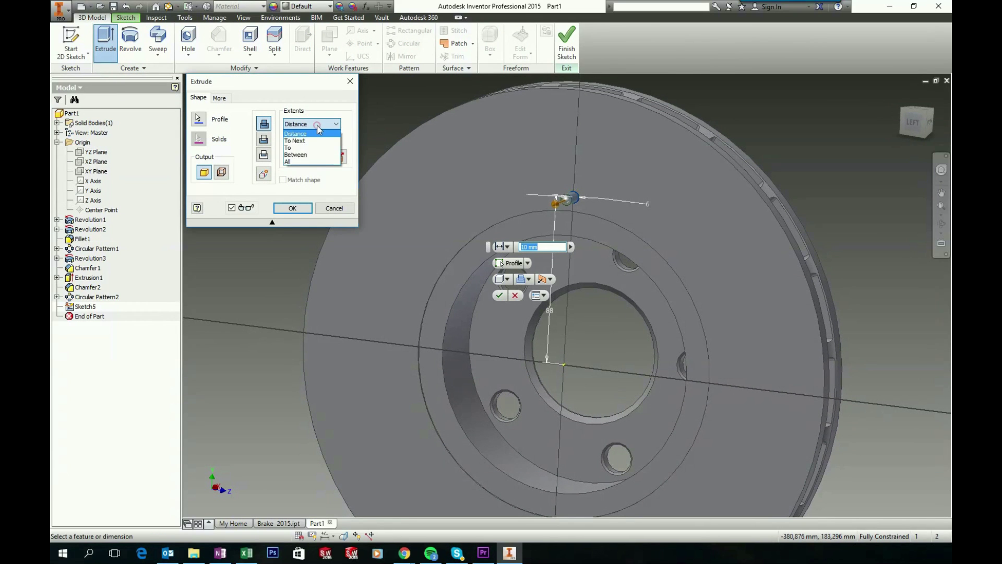
left_click(301, 163)
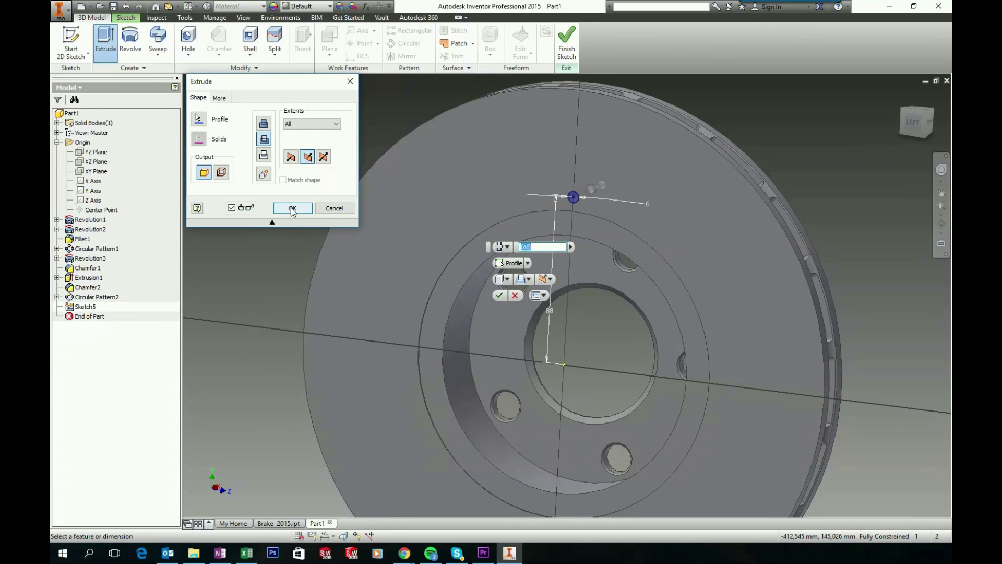
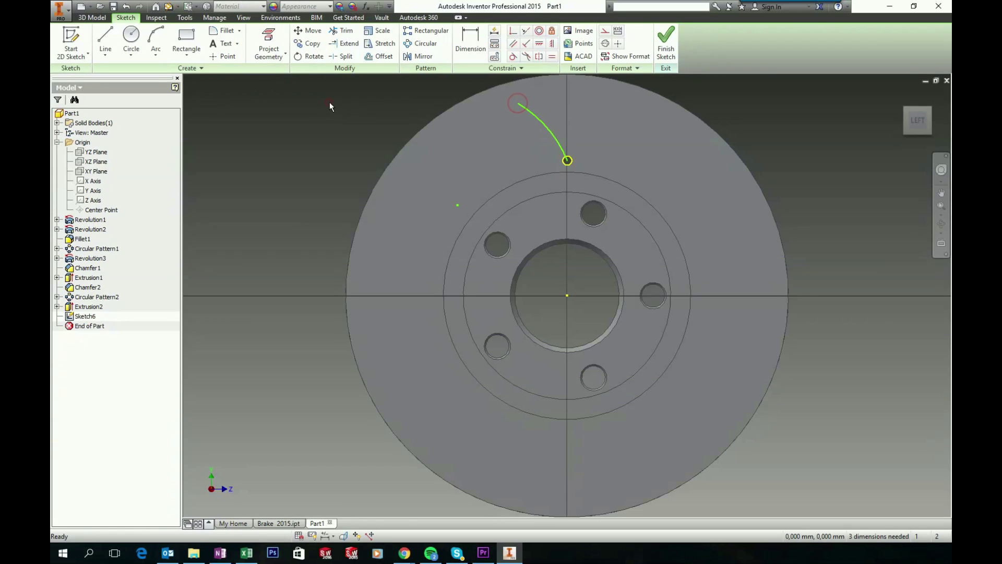
Dimension the horizontal distance between the arc's upper end and the origin at 30 mm
left_click(472, 39)
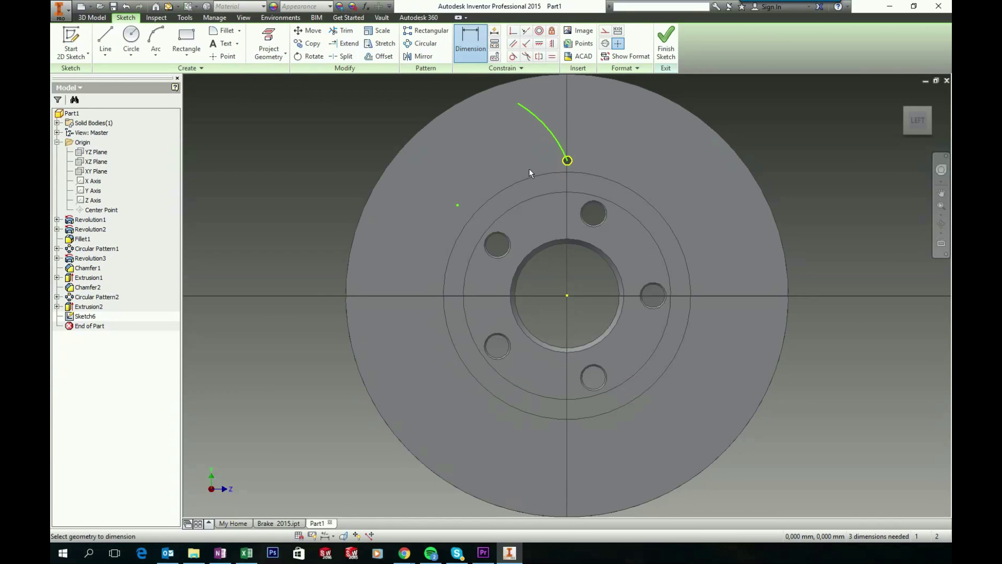
left_click(518, 105)
left_click(565, 295)
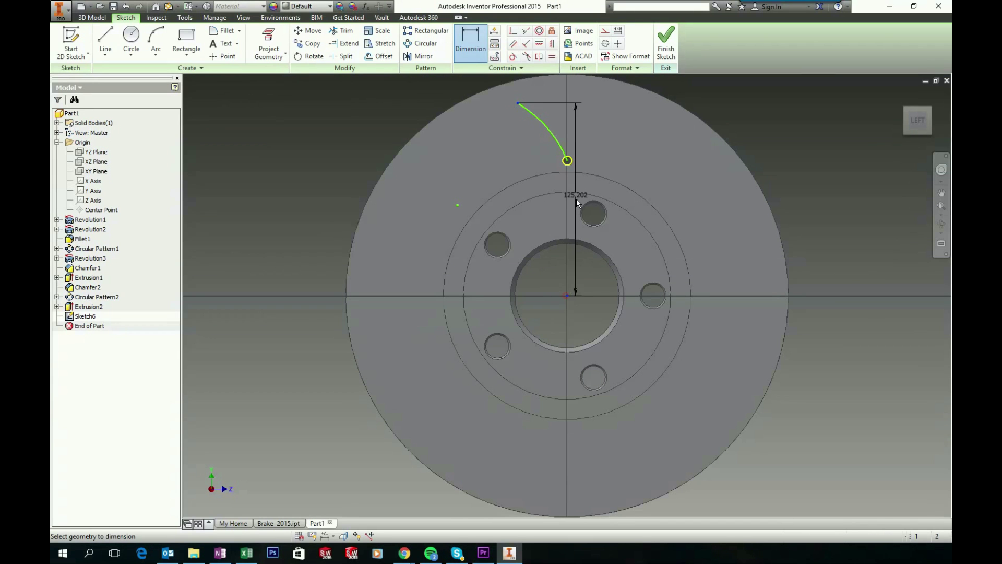
scroll(544, 100, "up", 4)
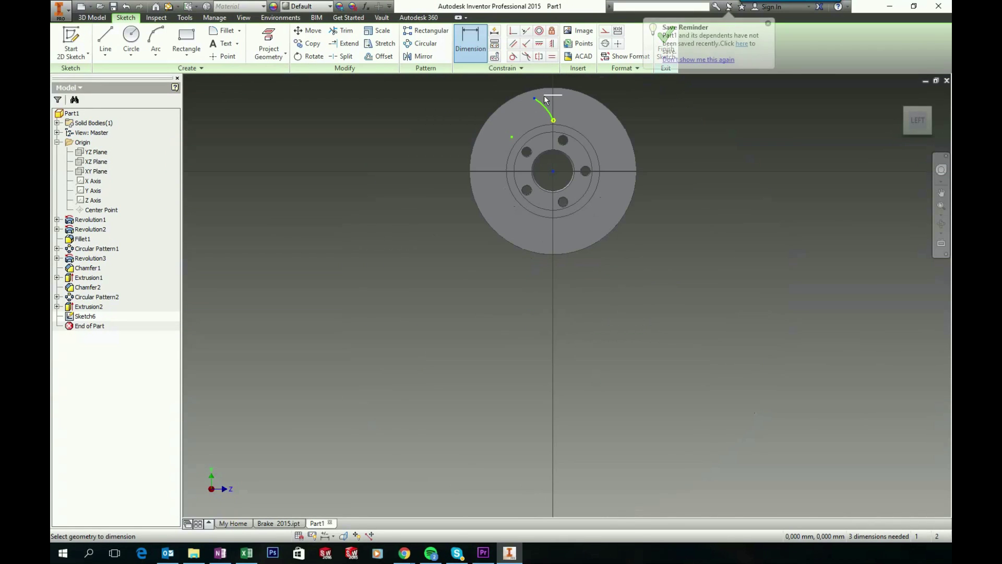
scroll(543, 103, "down", 3)
left_click(528, 277)
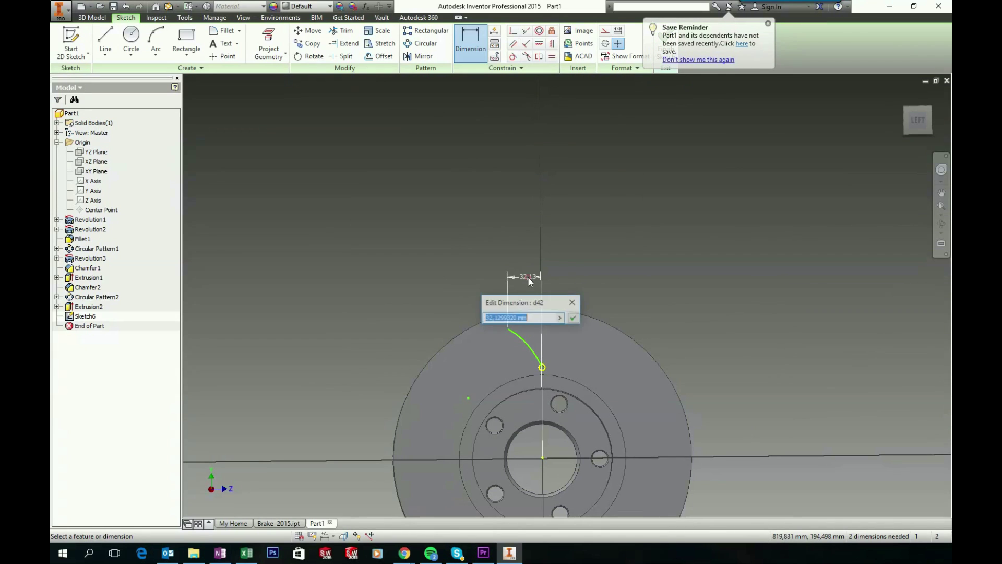
type("30")
key("Return")
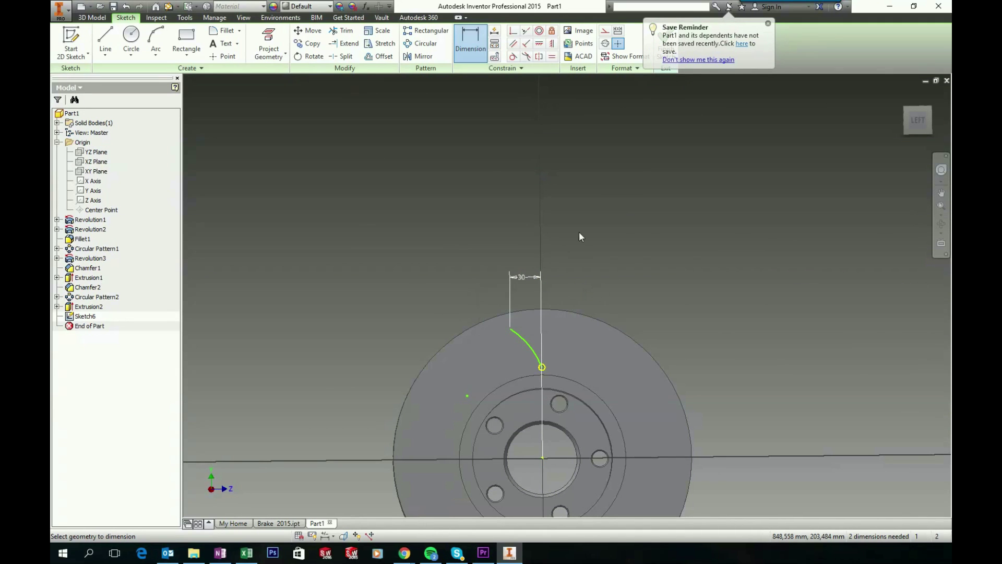
left_click(767, 24)
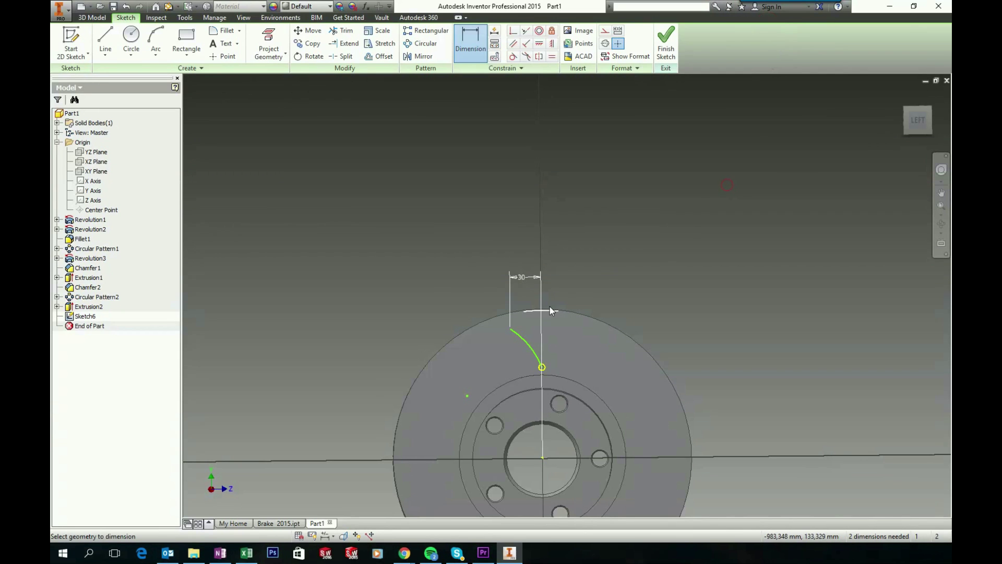
Dimension the vertical distance between the arc's two ends at 38 mm
scroll(550, 306, "up", 4)
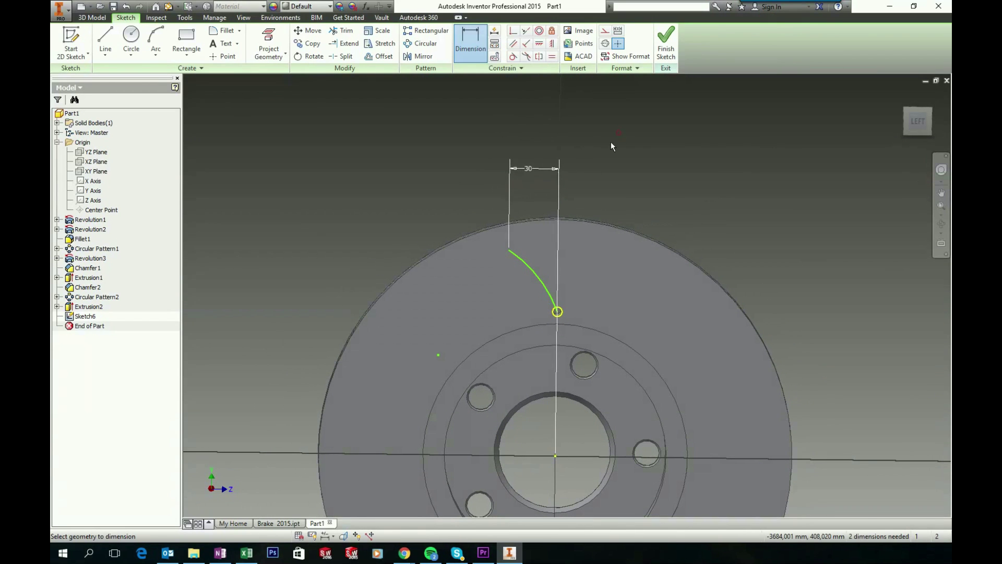
left_click(508, 252)
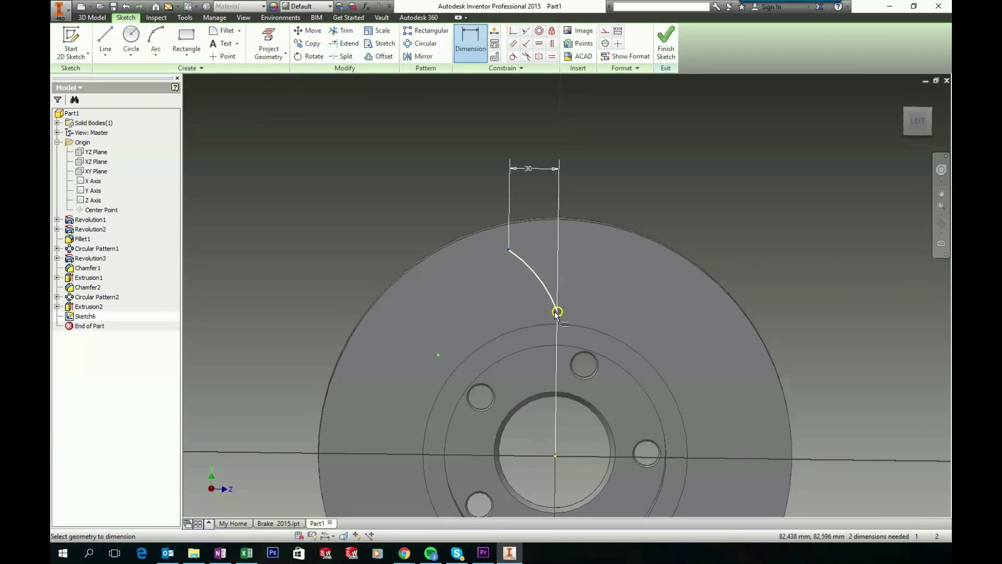
left_click(473, 288)
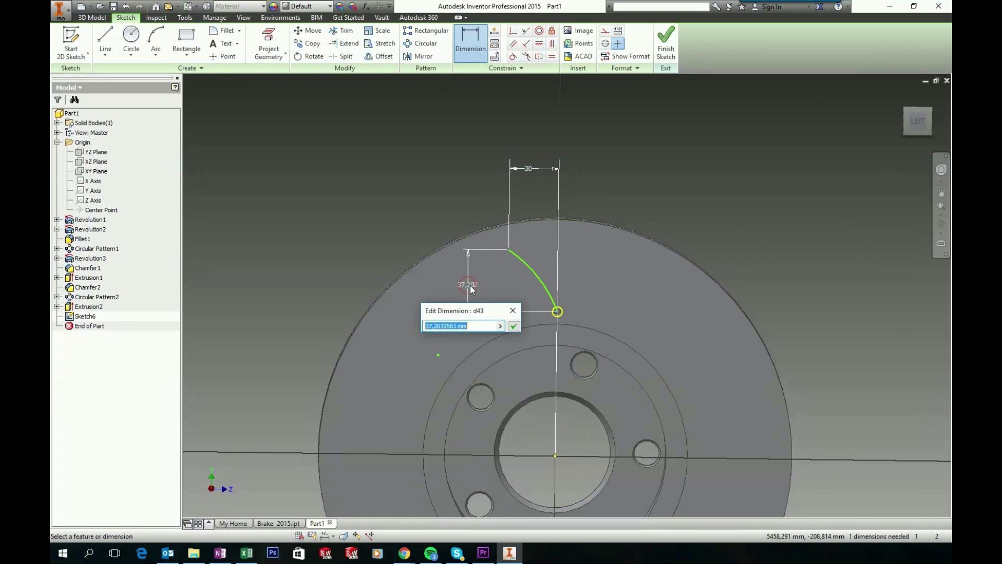
key("Return")
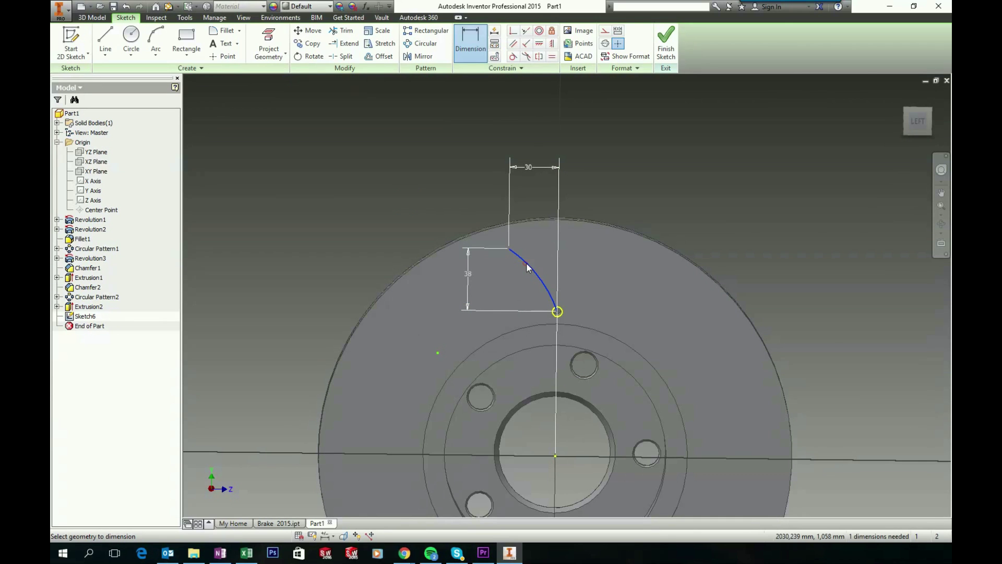
Dimension the arc's radius at 40 mm and finish the sketch
left_click(615, 197)
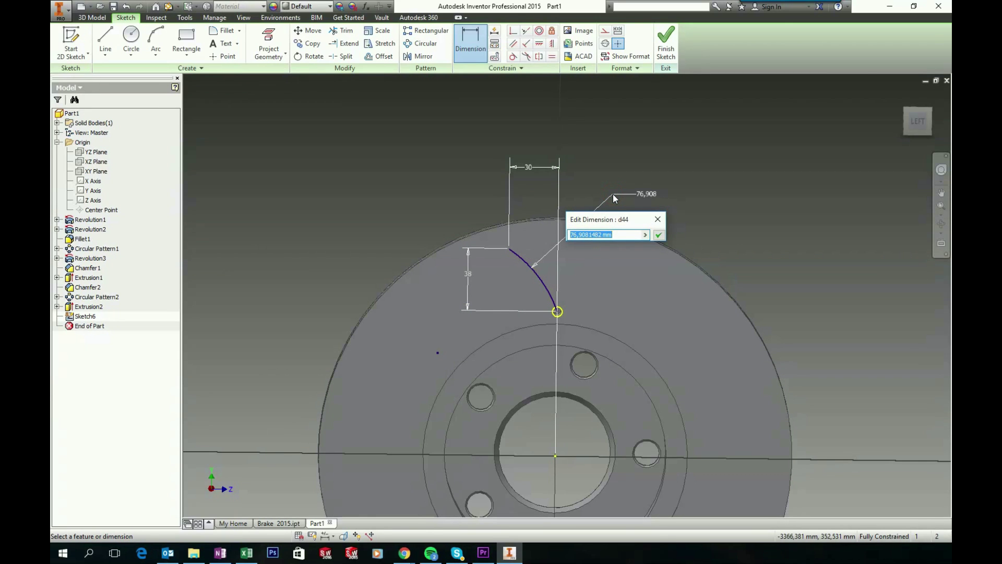
key("Return")
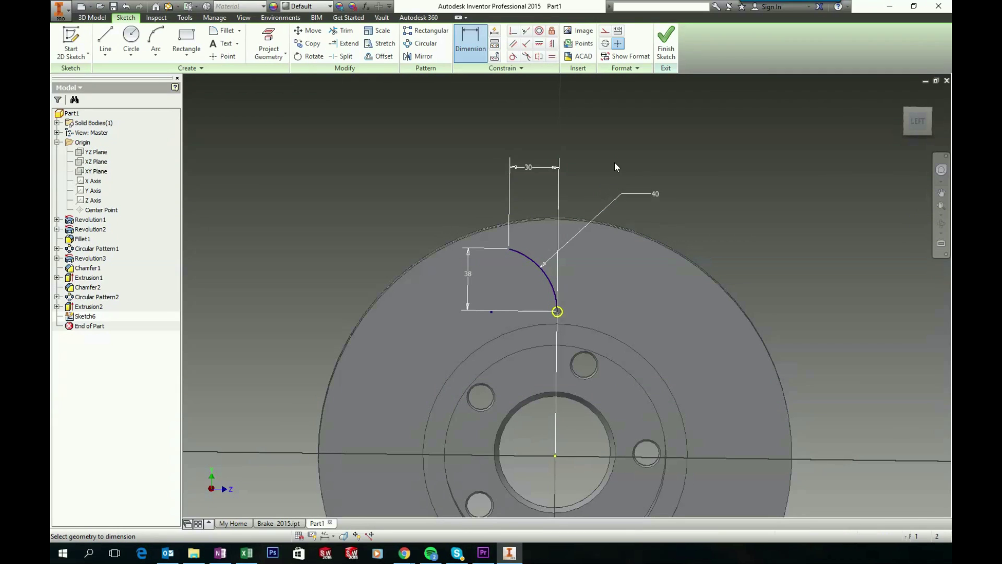
middle_click_drag(697, 187, 648, 132, "shift")
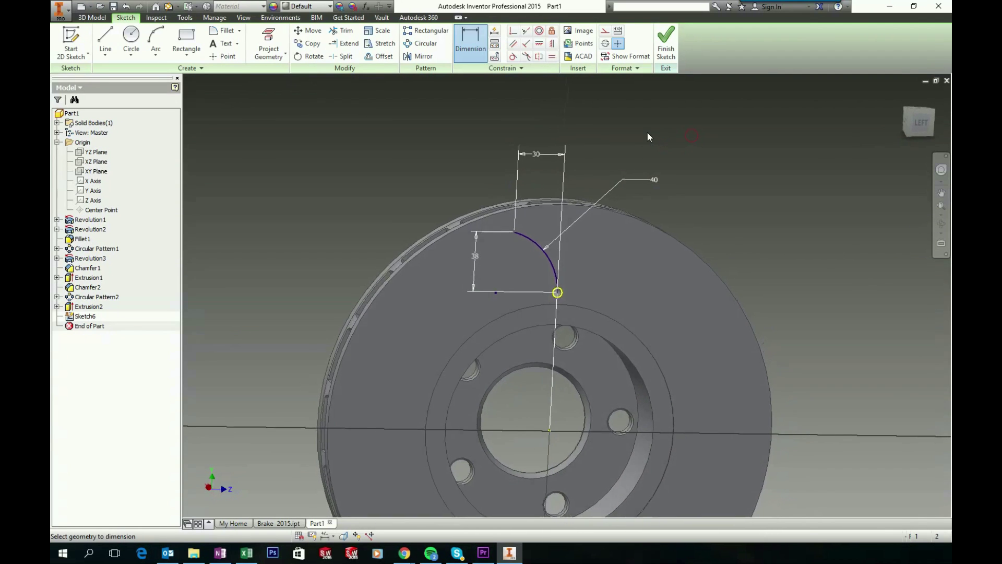
left_click(666, 54)
middle_click_drag(411, 144, 811, 164, "shift")
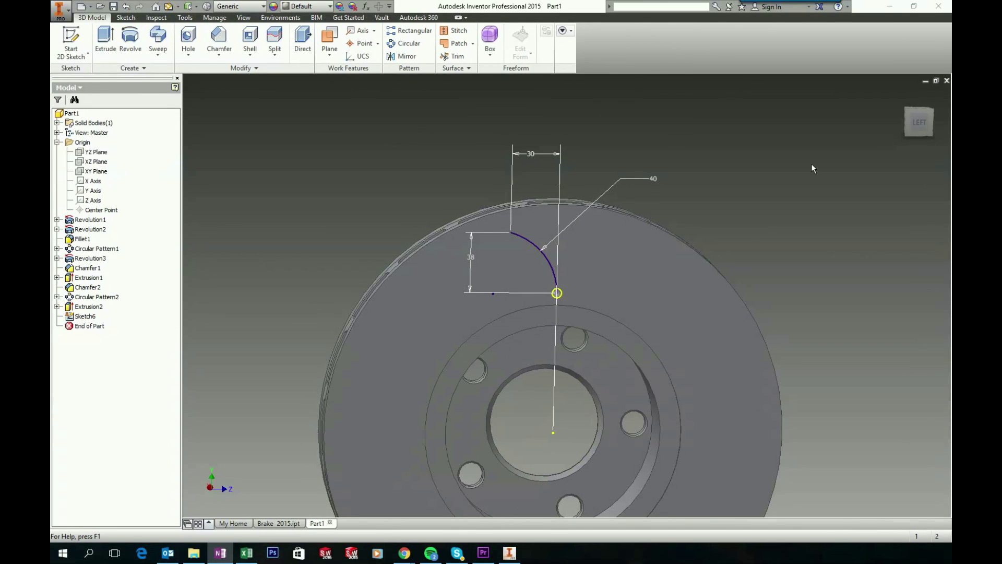
left_click(727, 152)
middle_click_drag(647, 133, 610, 135, "shift")
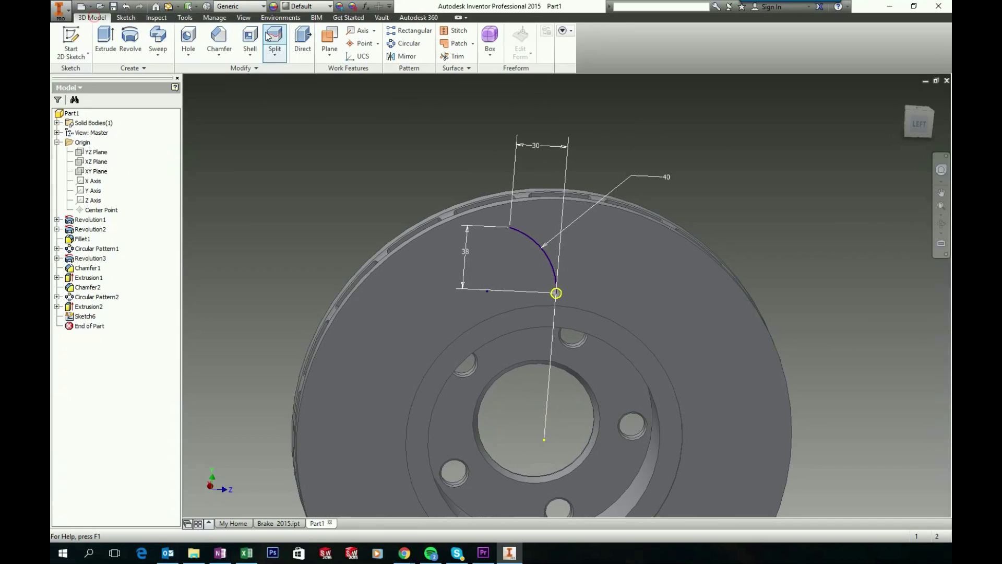
Set up a rectangular pattern of the small drilled hole, using the sketched arc as its first direction
left_click(407, 31)
mouse_move(368, 99)
middle_mouse_down("shift")
mouse_move(323, 105)
mouse_move(340, 115)
middle_mouse_up("shift")
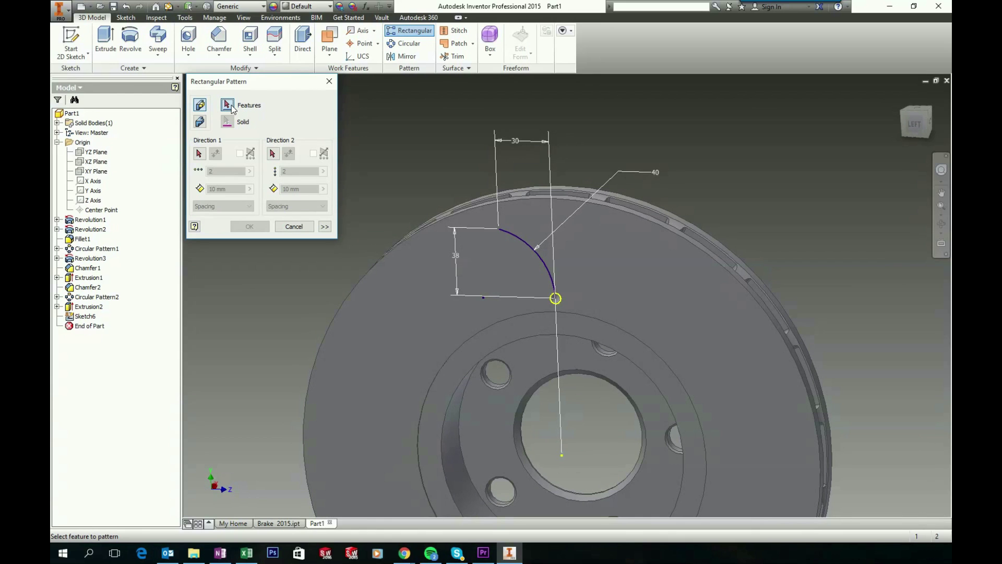
scroll(552, 295, "down", 3)
left_click(551, 294)
middle_click_drag(551, 293, 559, 287, "shift")
left_click(200, 155)
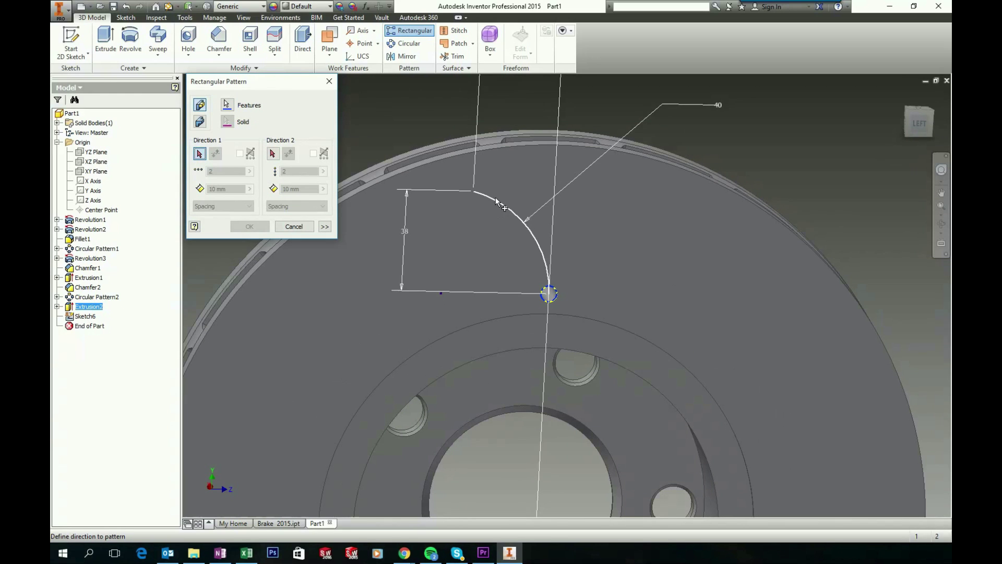
left_click(497, 203)
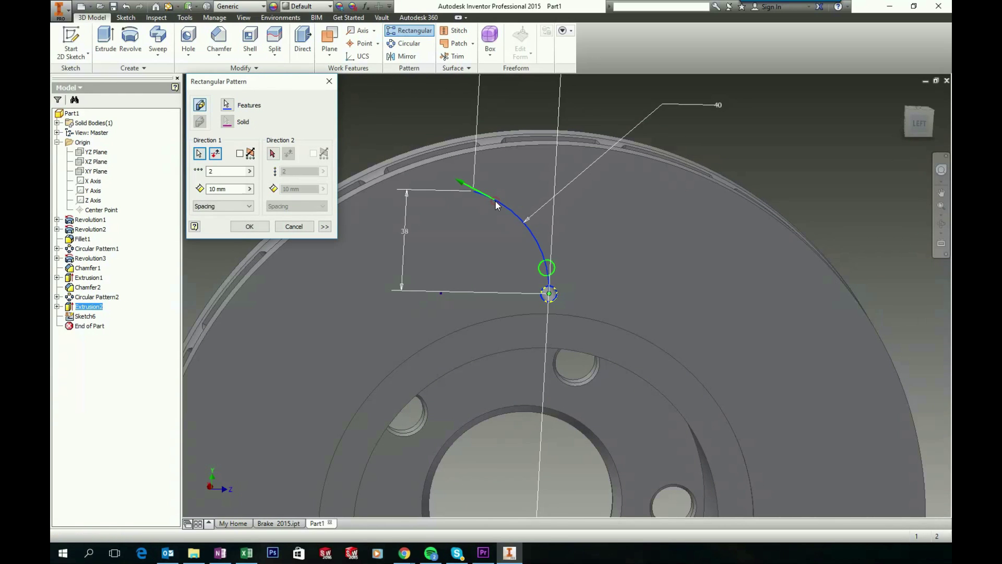
Distribute five holes over the arc's full curve length and create the rectangular pattern
left_click(243, 206)
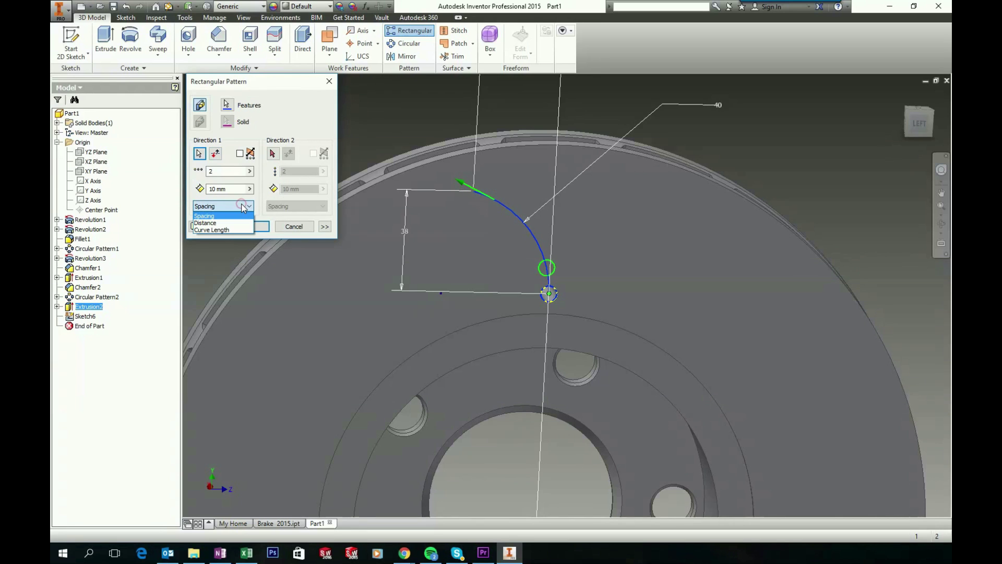
left_click(210, 230)
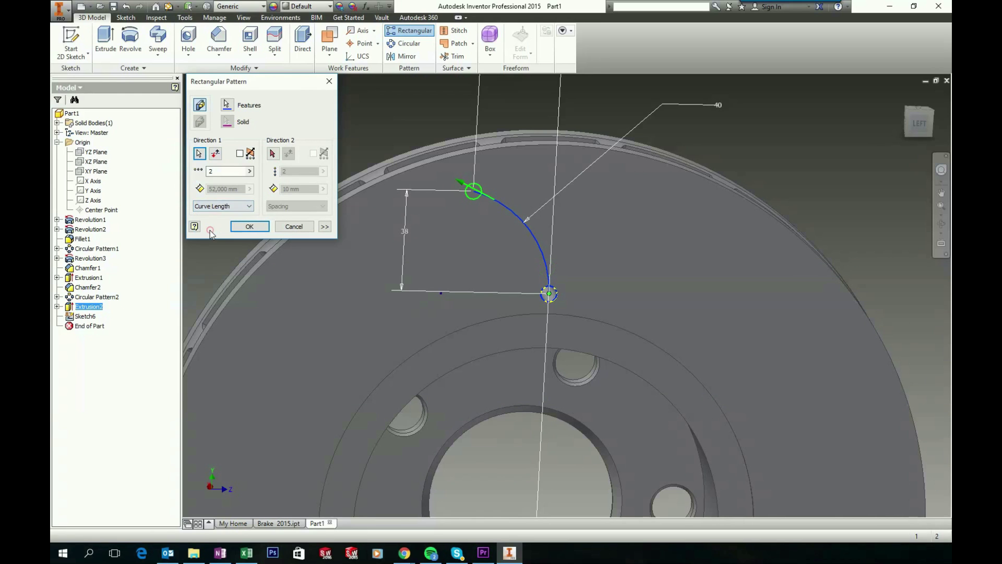
double_click(225, 172)
key("Return")
scroll(271, 151, "down", 3)
left_click(291, 134)
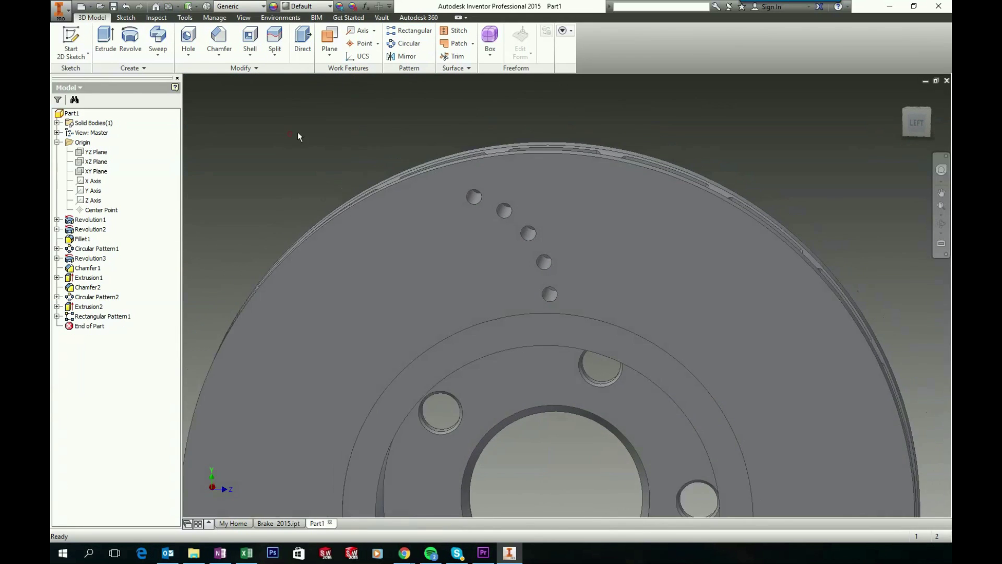
Set up a circular pattern with the small hole and its curved row of copies as the features
left_click(777, 127)
mouse_move(777, 127)
middle_mouse_down("shift")
mouse_move(804, 126)
mouse_move(772, 120)
middle_mouse_up("shift")
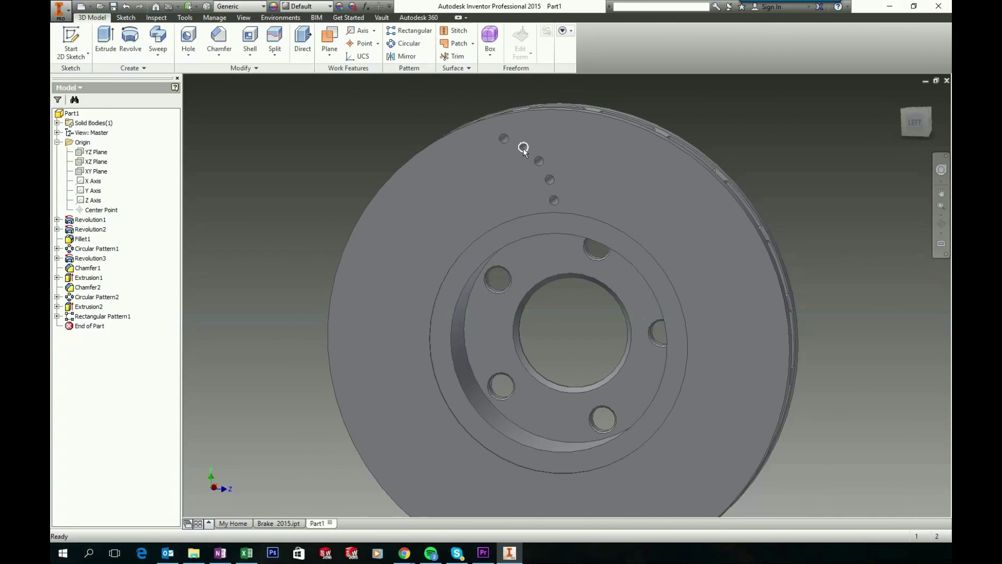
left_click(382, 122)
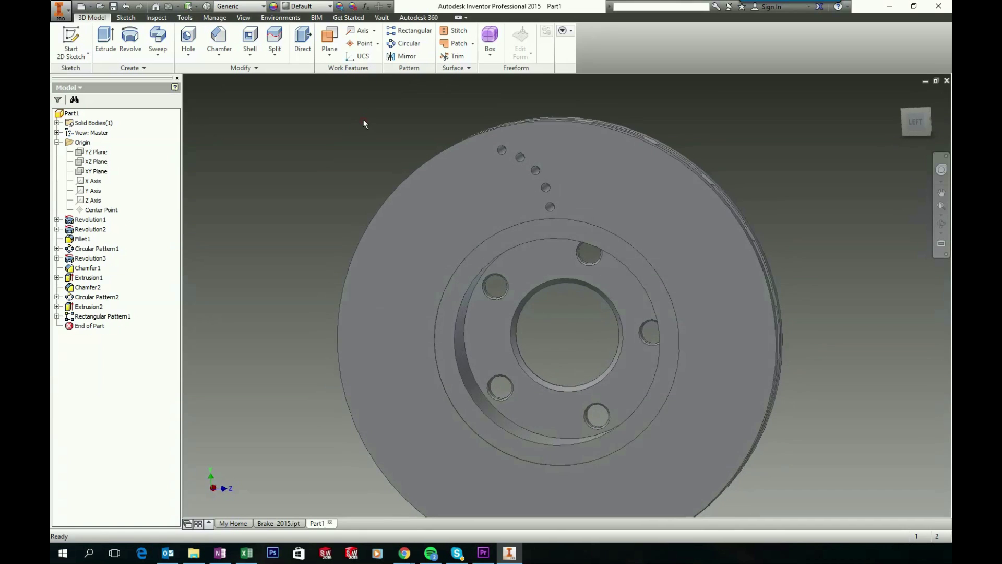
left_click(403, 44)
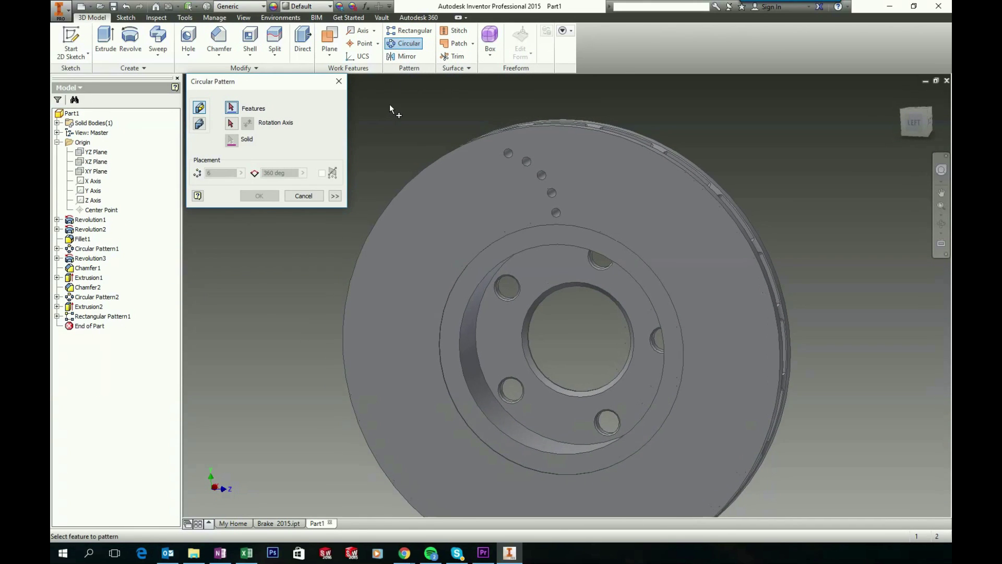
scroll(540, 103, "up", 3)
scroll(540, 104, "down", 1)
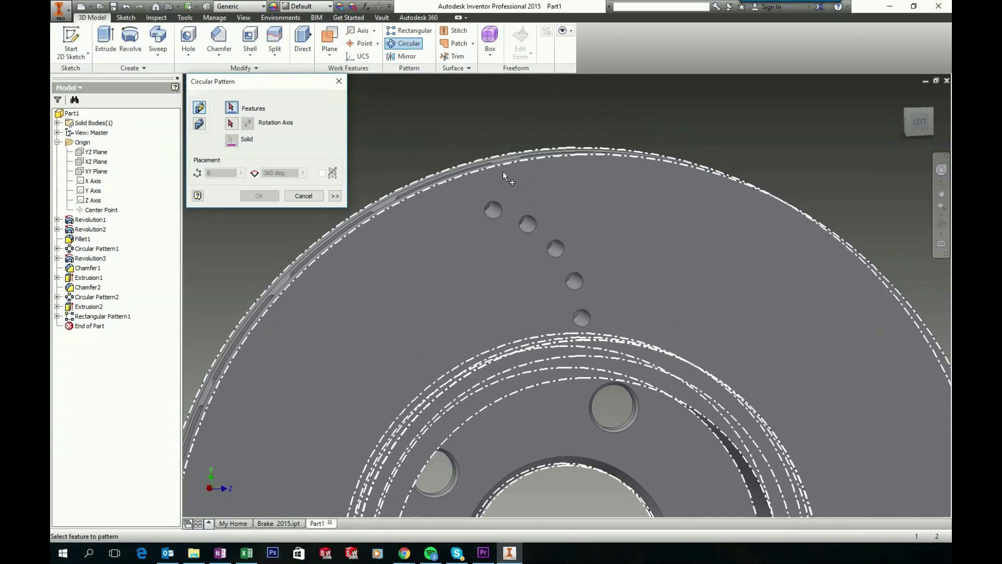
left_click(494, 211)
scroll(498, 182, "up", 2)
middle_click_drag(498, 183, 450, 118, "shift")
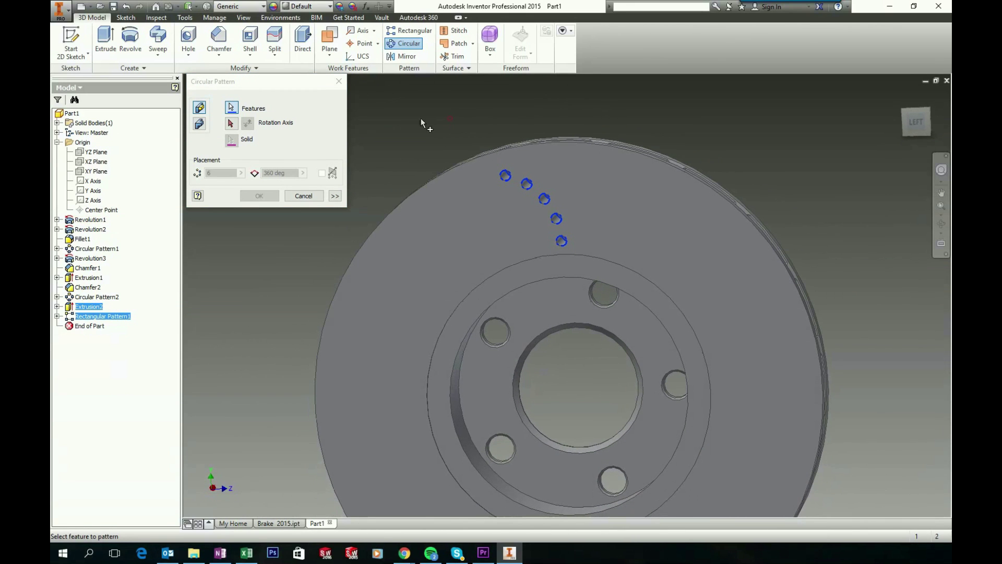
Pattern the curved hole row around the disc's central axis with 20 occurrences over 360 degrees
left_click(230, 124)
middle_click_drag(537, 120, 660, 115, "shift")
left_click(599, 165)
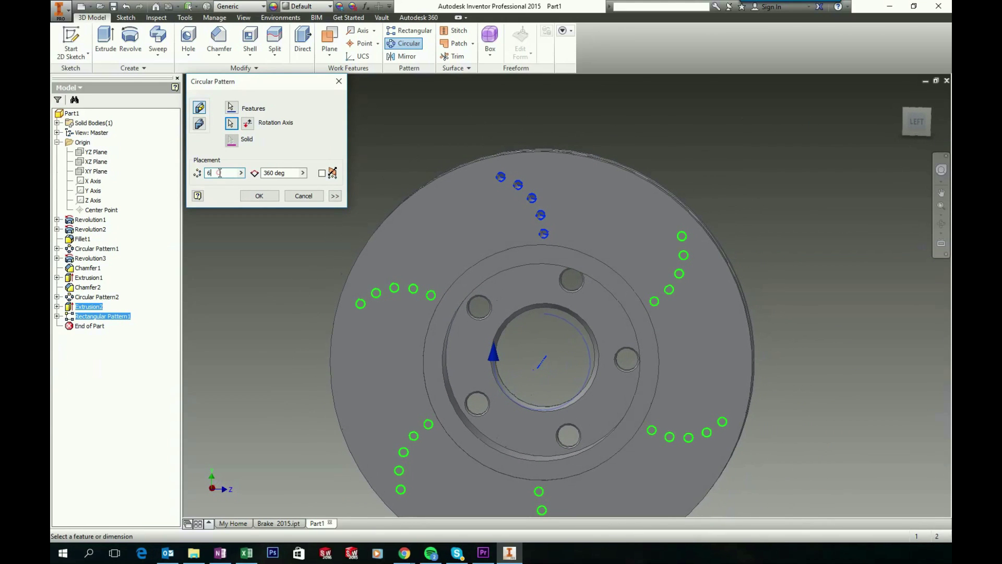
type("20")
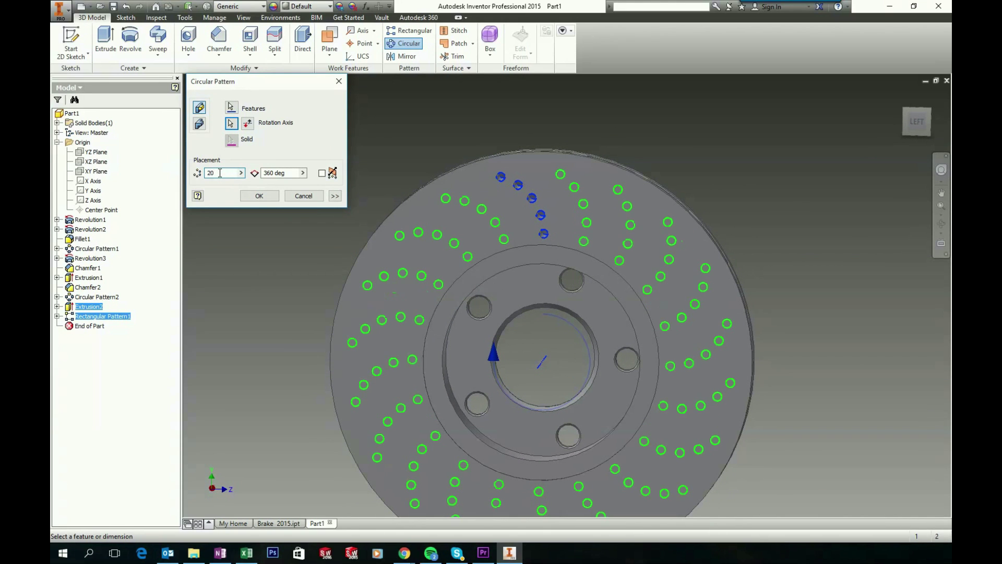
left_click(260, 196)
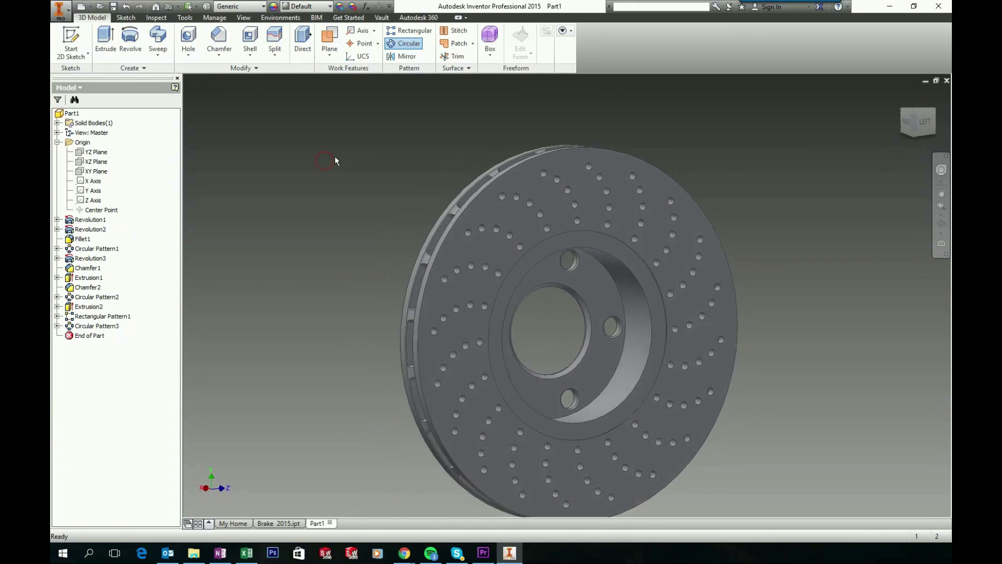
left_click(336, 156)
middle_click_drag(383, 146, 298, 132, "shift")
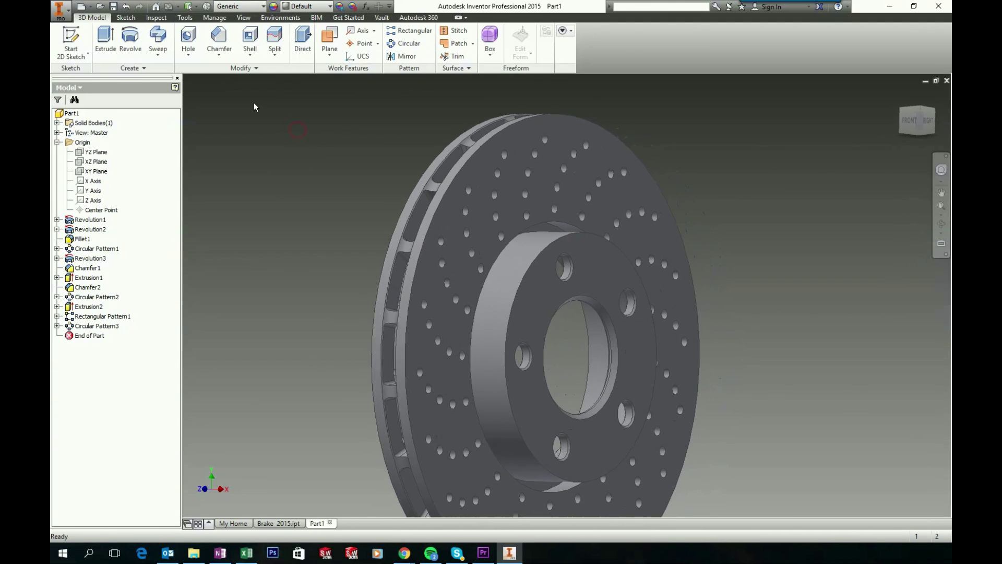
Chamfer the outer circular edge of the raised hub's front face by 2 mm
left_click(219, 42)
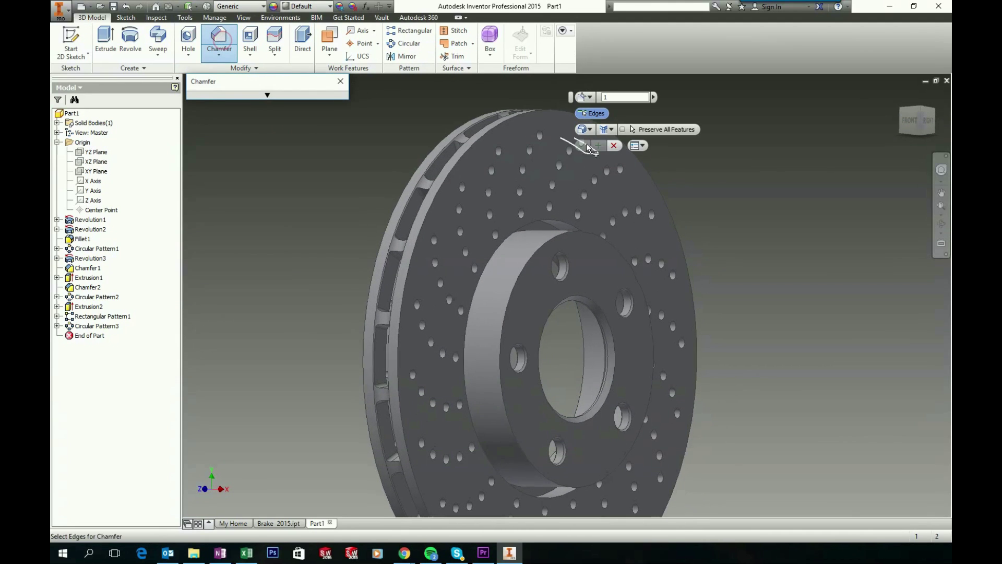
left_click(550, 243)
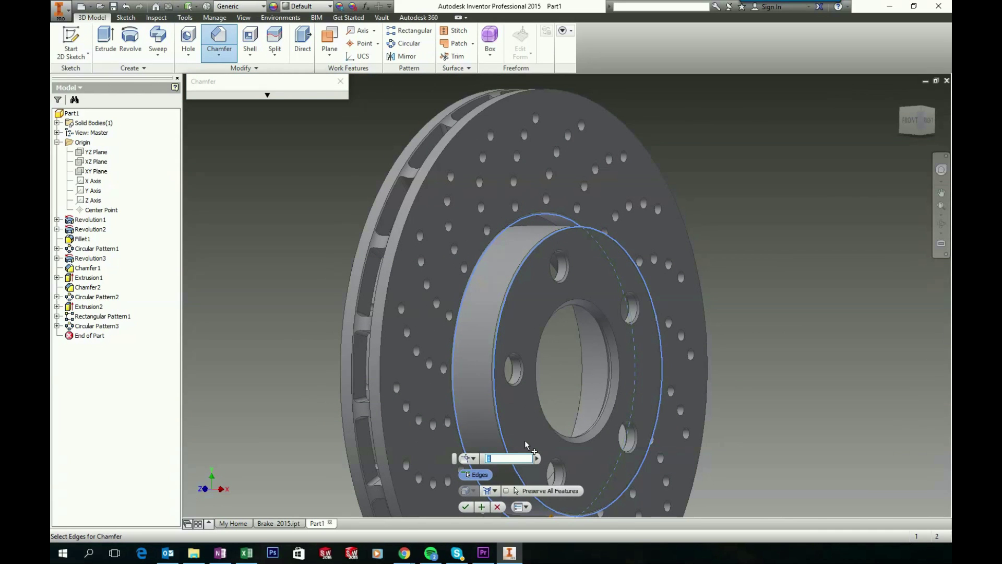
key("Return")
middle_click_drag(278, 198, 315, 167, "shift")
key("F6")
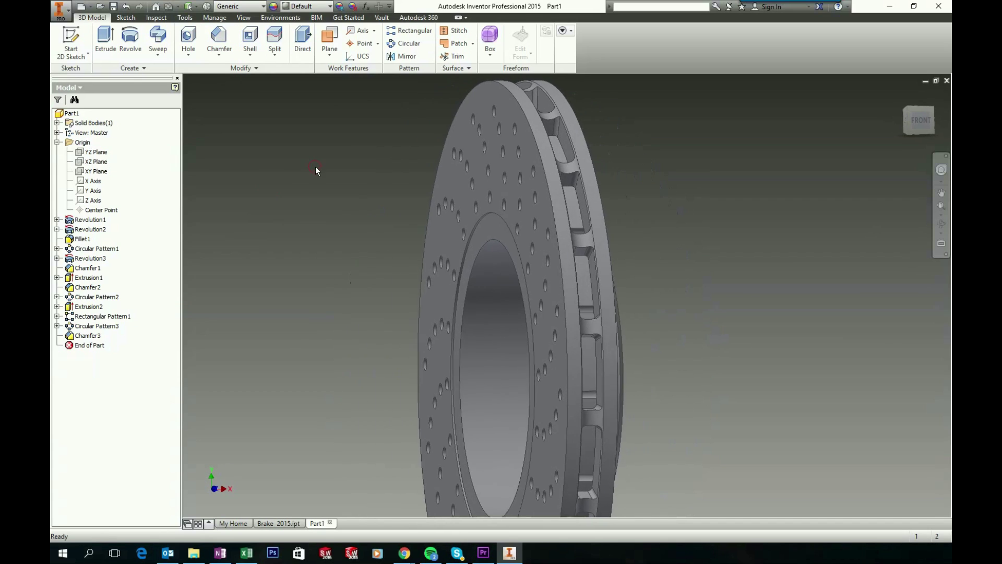
Chamfer the opening edge of the hub recess on the disc's back side by 2 mm
left_click(217, 40)
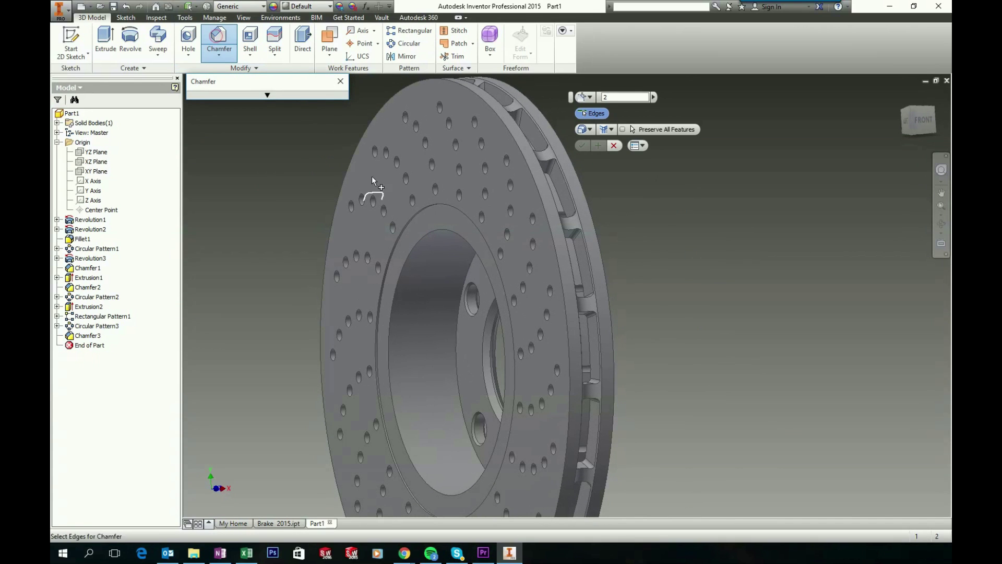
left_click(410, 252)
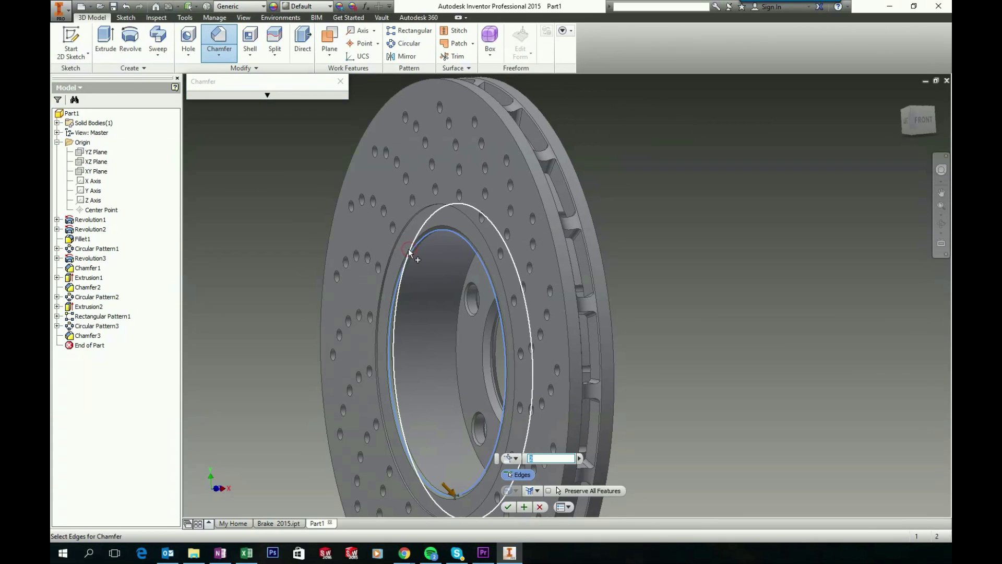
left_click(508, 507)
key("F6")
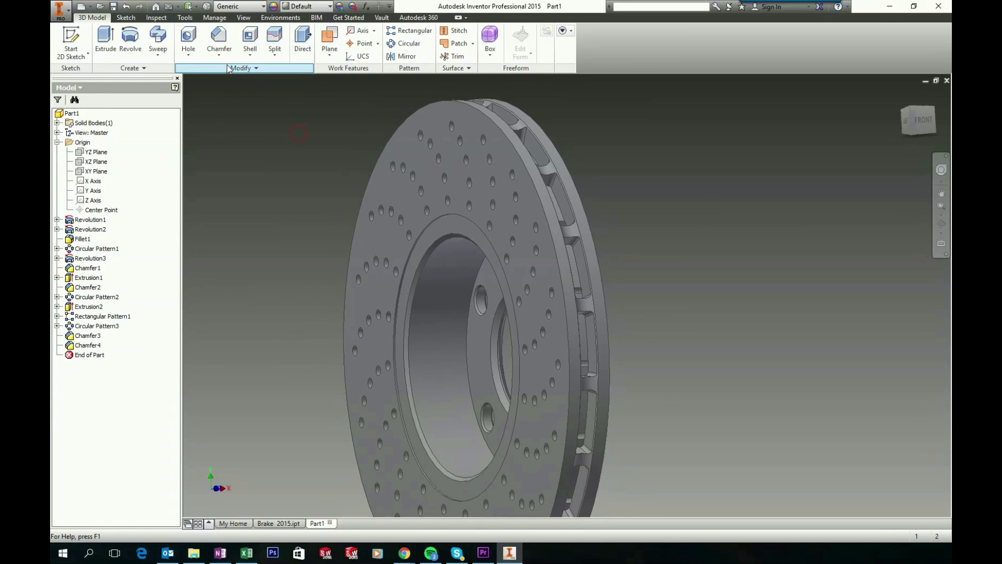
Fillet the inner bottom edge of the hub recess and the two groove edges around the hub's base with a 1 mm radius
left_click(221, 56)
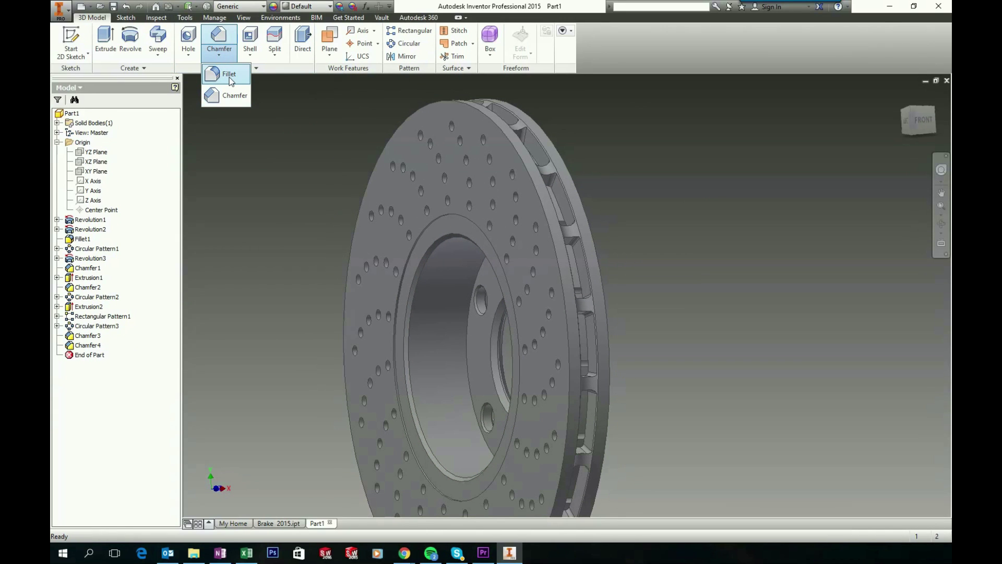
left_click(228, 78)
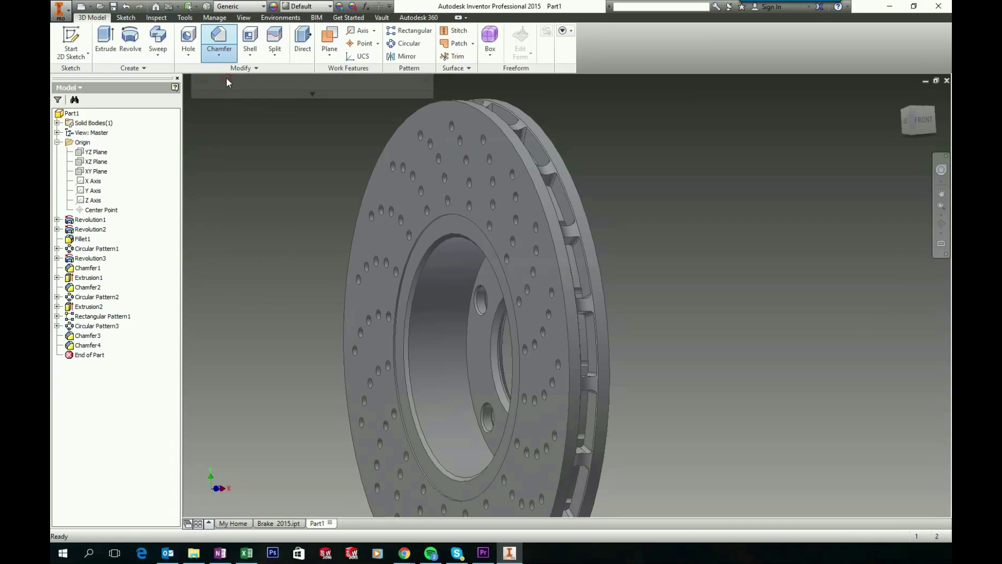
left_click(478, 272)
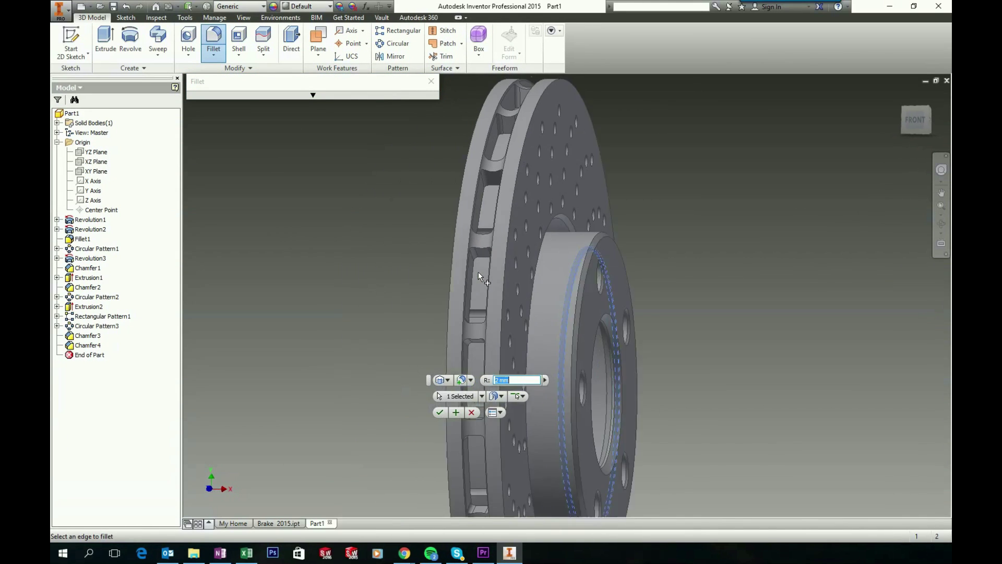
left_click(682, 220)
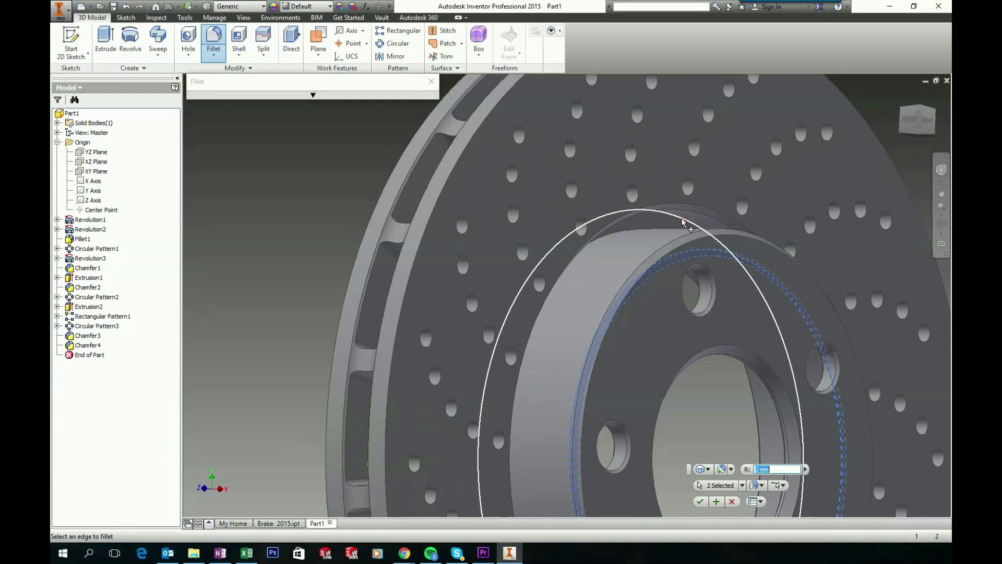
left_click(628, 235)
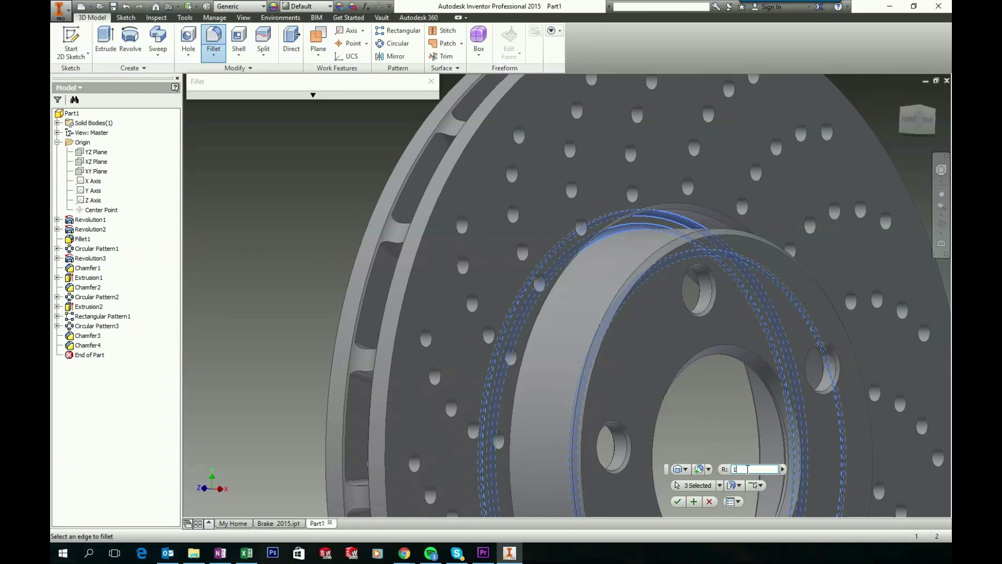
scroll(687, 491, "down", 2)
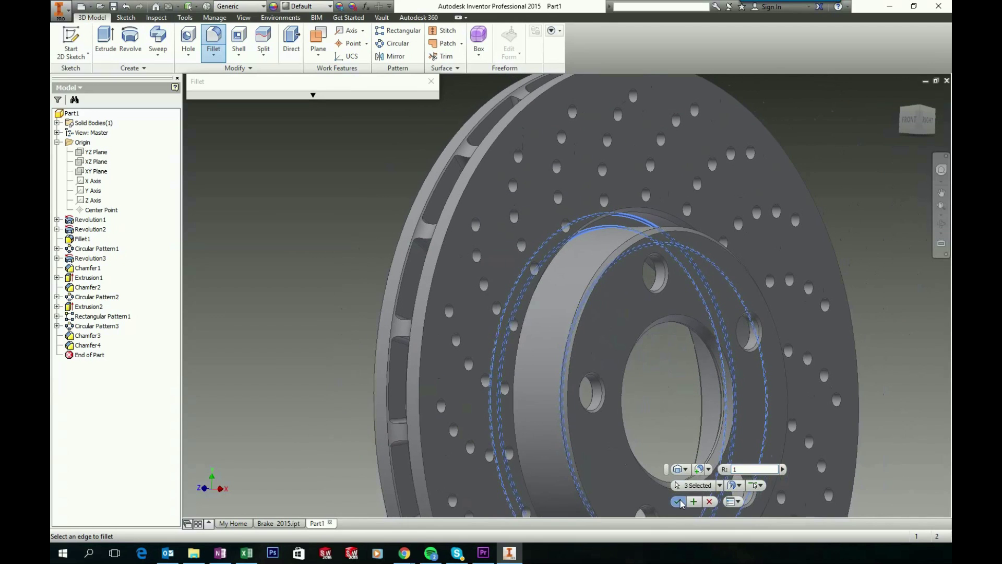
left_click(679, 500)
Chamfer the outer rim edges of both friction faces by 1 mm
left_click(909, 120)
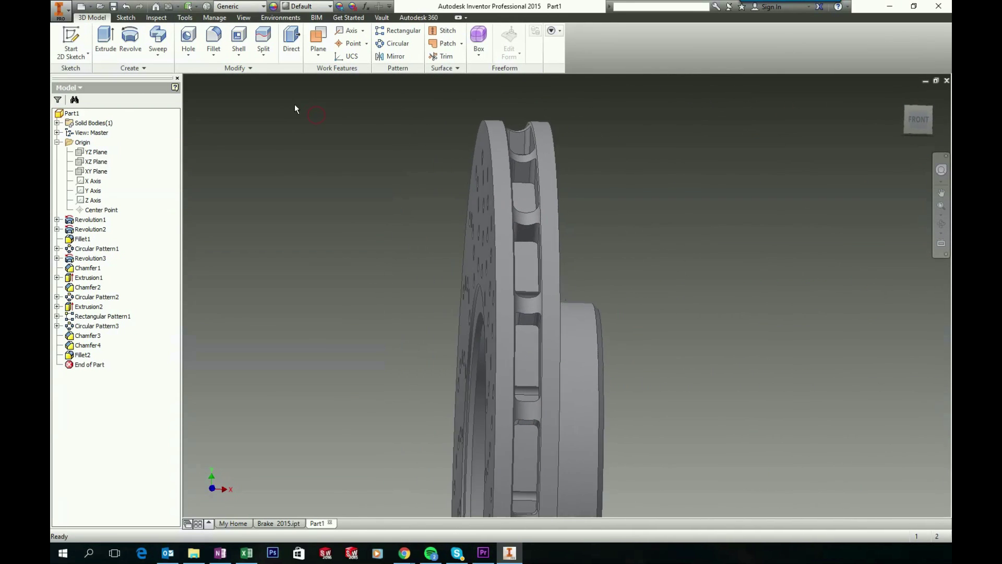
left_click(206, 52)
left_click(225, 94)
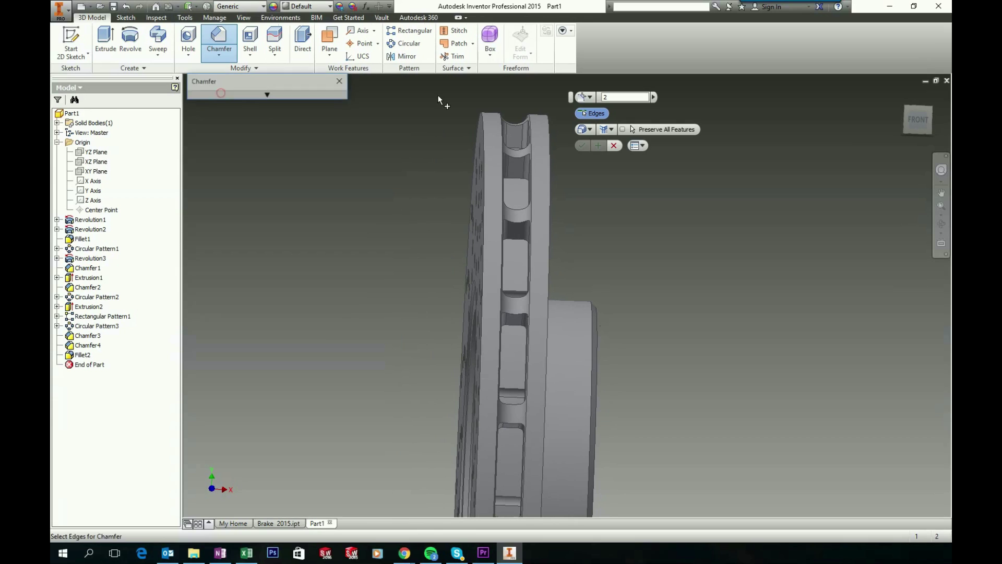
left_click(481, 114)
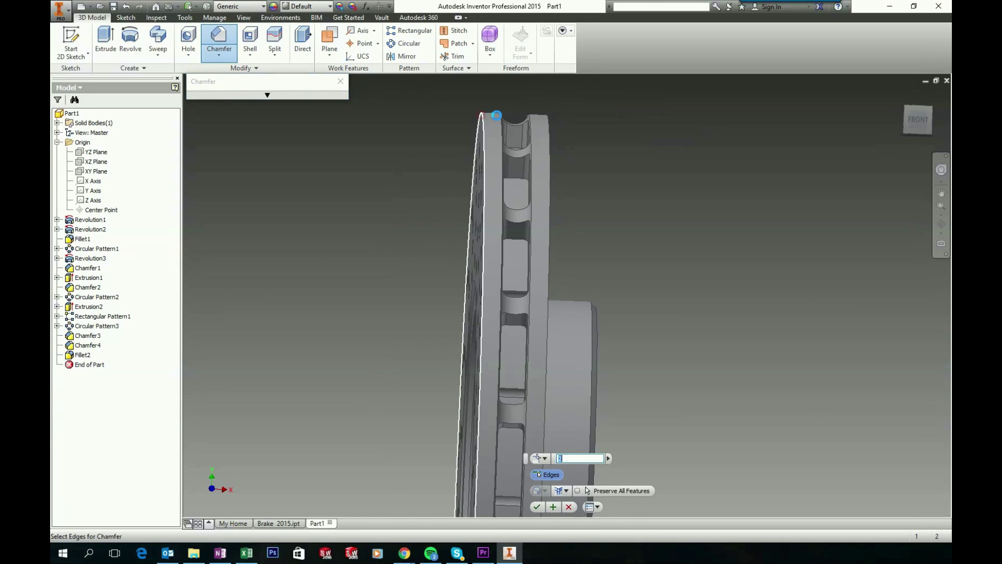
left_click(550, 116)
type("1")
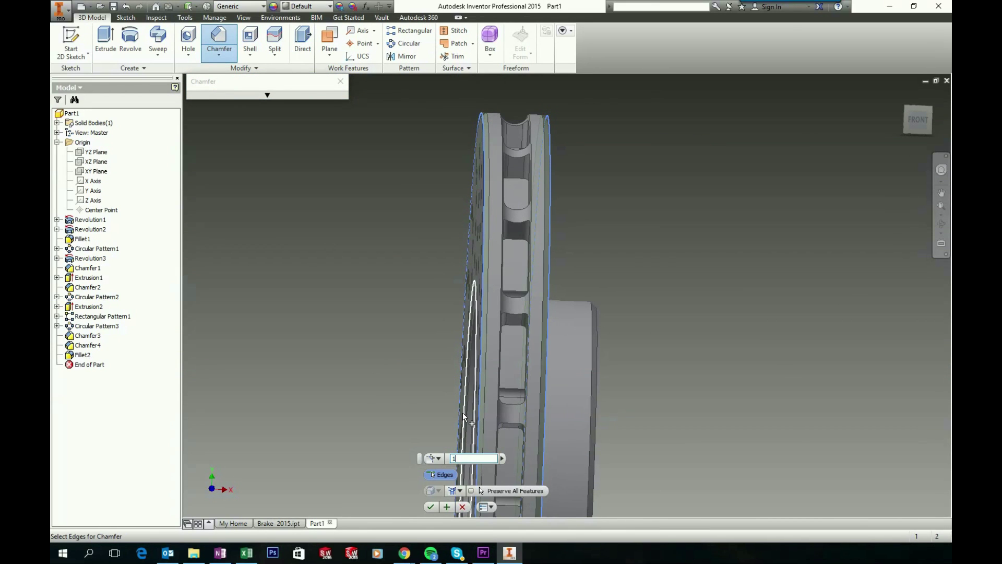
left_click(431, 506)
key("F6")
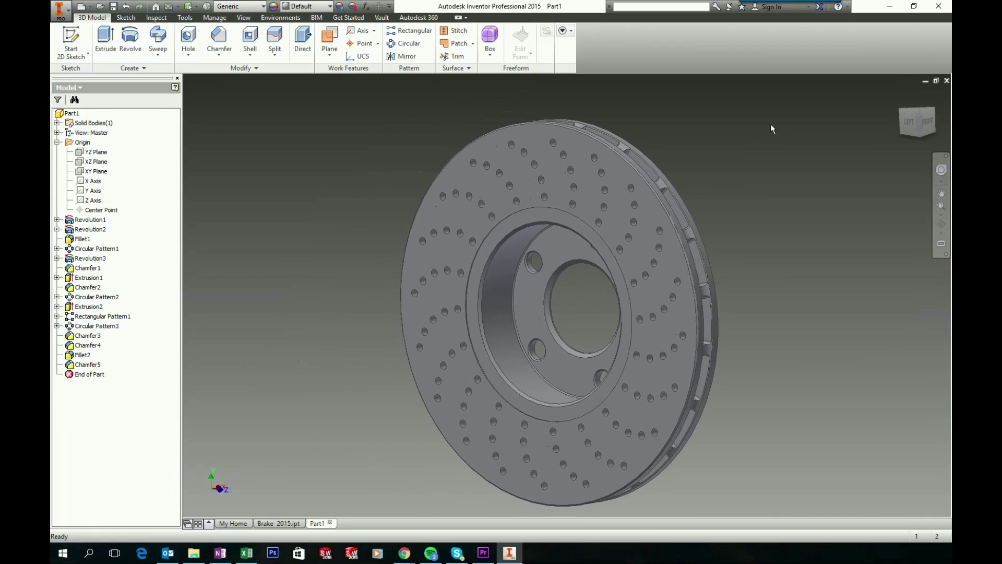
left_click(778, 139)
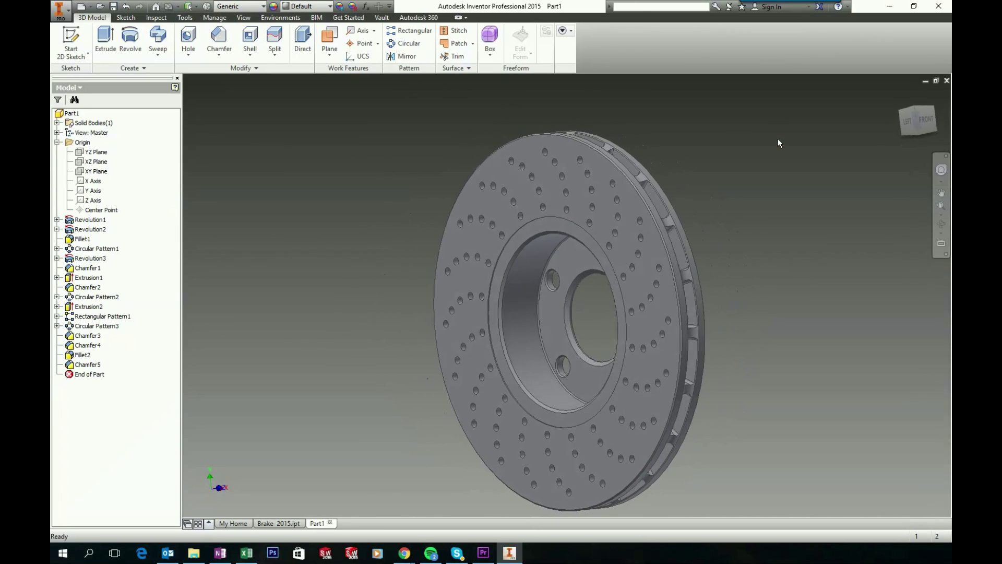